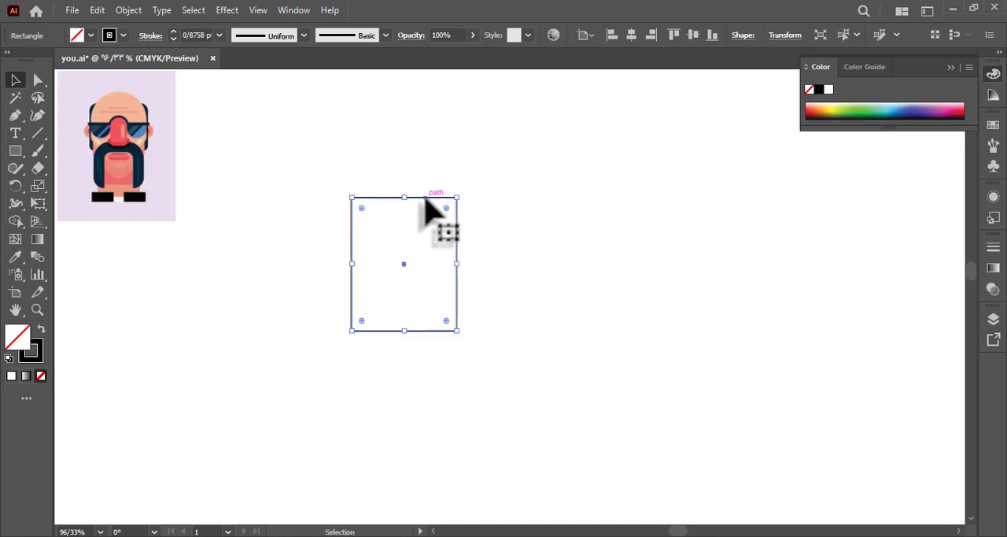
# Round the rectangle's two upper corners fully to form the domed head outline.
pyautogui.click(278, 162)
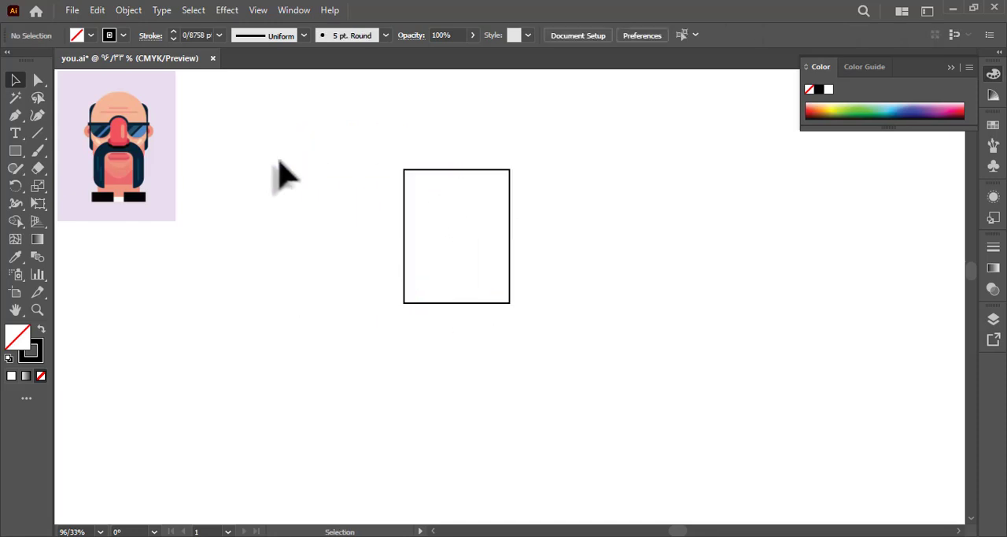
pyautogui.press('a')
pyautogui.moveTo(338, 152); pyautogui.dragTo(550, 203)
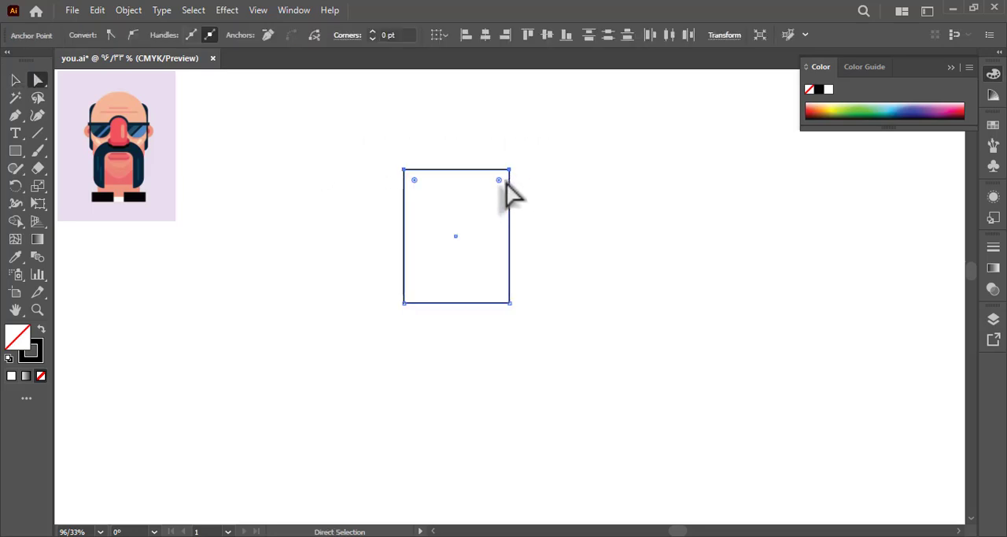
pyautogui.moveTo(499, 181); pyautogui.dragTo(480, 274)
pyautogui.click(286, 236)
# Draw a narrow upright nose rectangle centred in the head and fully round its upper corners.
pyautogui.click(15, 151)
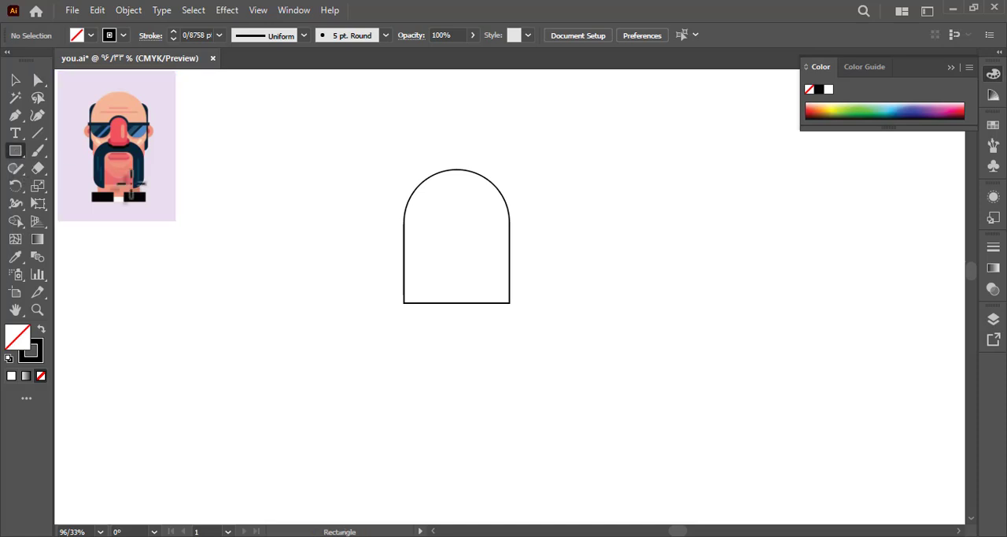
pyautogui.moveTo(455, 225); pyautogui.dragTo(472, 253)
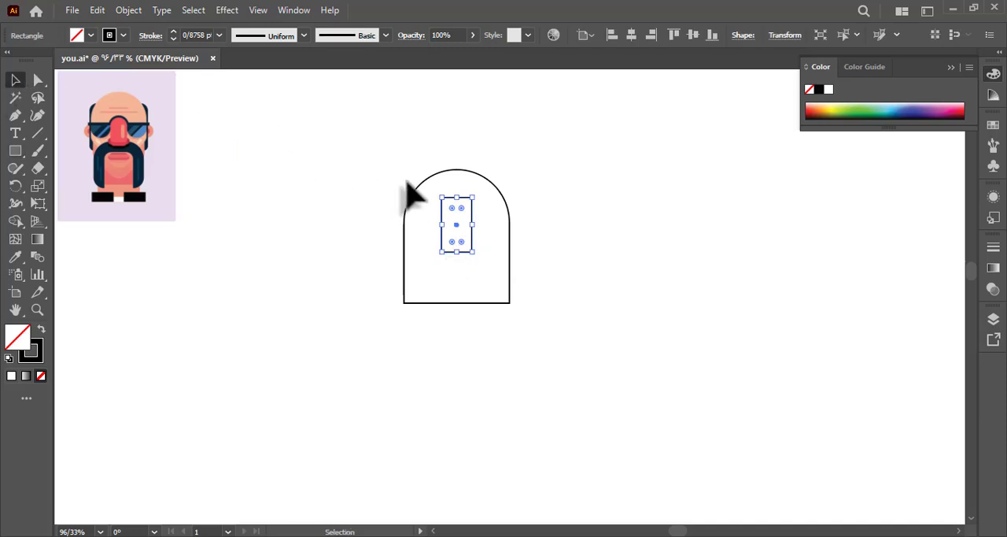
pyautogui.press('a')
pyautogui.click(442, 198)
pyautogui.moveTo(461, 207); pyautogui.dragTo(465, 247)
pyautogui.click(315, 197)
# Draw a short horizontal bar across the base of the nose and fully round its ends.
pyautogui.click(15, 150)
pyautogui.moveTo(455, 243); pyautogui.dragTo(428, 265)
pyautogui.press('a')
pyautogui.click(348, 254)
# Bring the upright nose shape to the front of the stacking order.
pyautogui.click(15, 81)
pyautogui.rightClick(447, 229)
pyautogui.moveTo(572, 462)
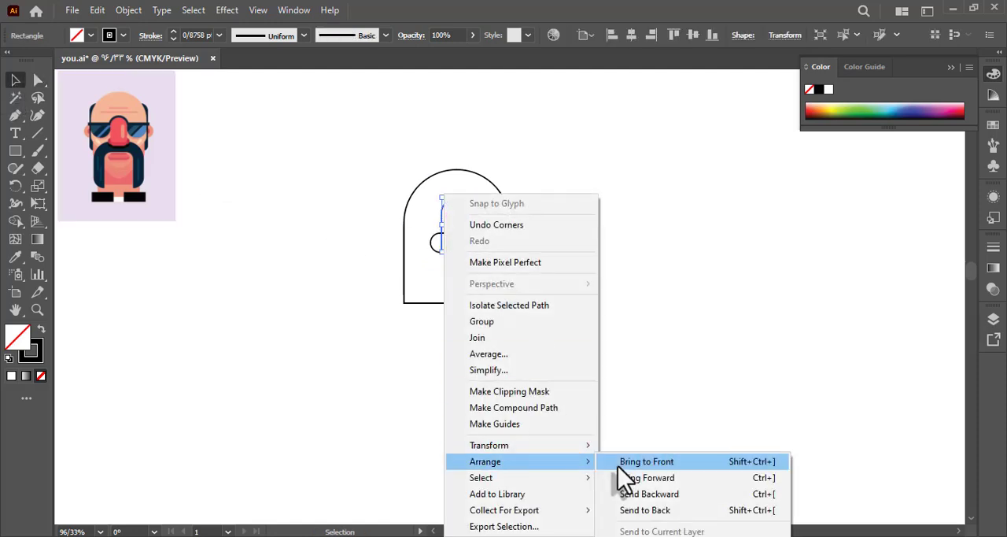
pyautogui.click(619, 462)
pyautogui.click(560, 424)
# Move the head outline and both nose shapes together slightly down.
pyautogui.moveTo(371, 263); pyautogui.dragTo(369, 269)
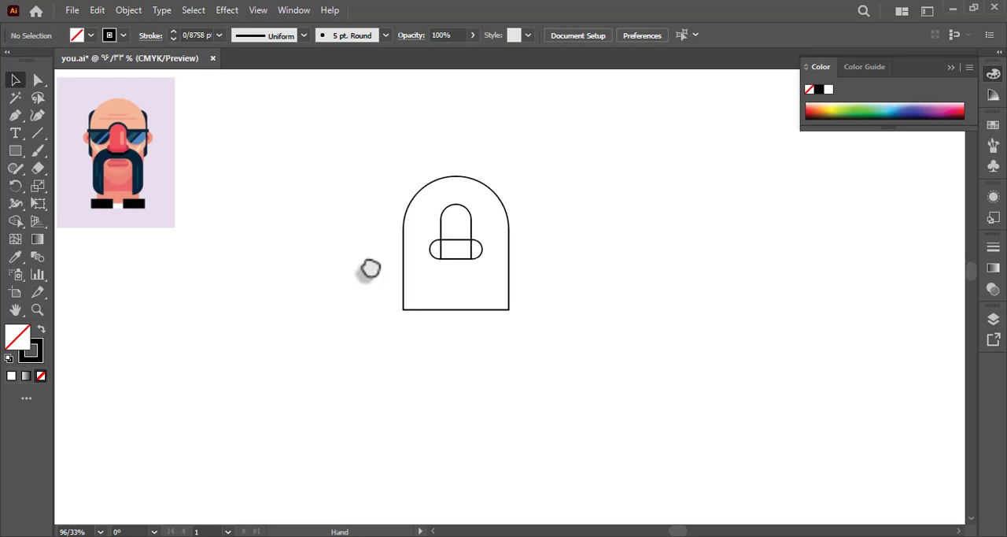
pyautogui.moveTo(280, 239); pyautogui.dragTo(277, 227)
pyautogui.moveTo(377, 180); pyautogui.dragTo(515, 298)
pyautogui.moveTo(468, 245); pyautogui.dragTo(467, 262)
pyautogui.click(373, 264)
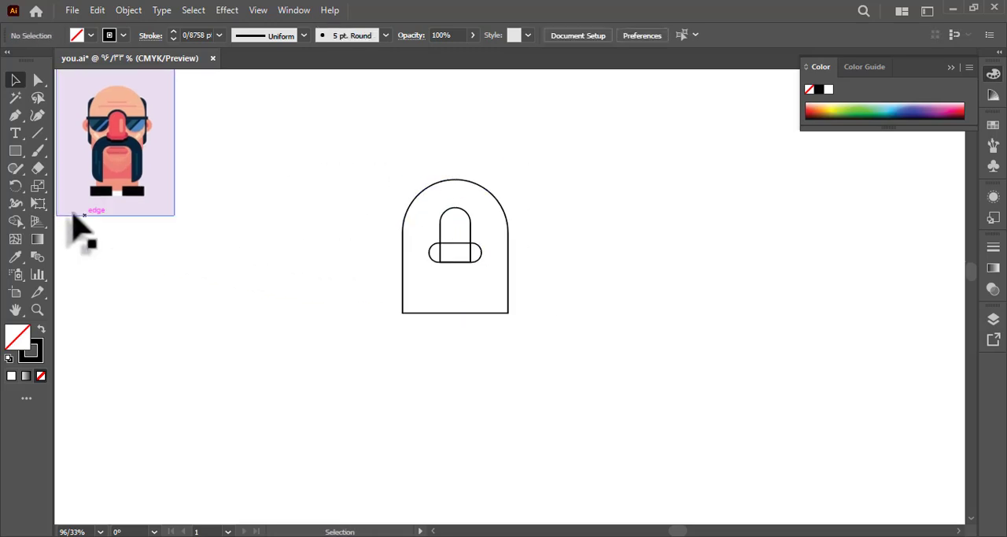
# Draw a thin horizontal mouth bar with fully rounded ends, centred below the nose.
pyautogui.click(15, 151)
pyautogui.moveTo(447, 279)
pyautogui.mouseDown()
pyautogui.moveTo(472, 291)
pyautogui.moveTo(487, 281)
pyautogui.mouseUp()
pyautogui.click(37, 80)
pyautogui.click(341, 252)
pyautogui.click(15, 82)
pyautogui.click(543, 297)
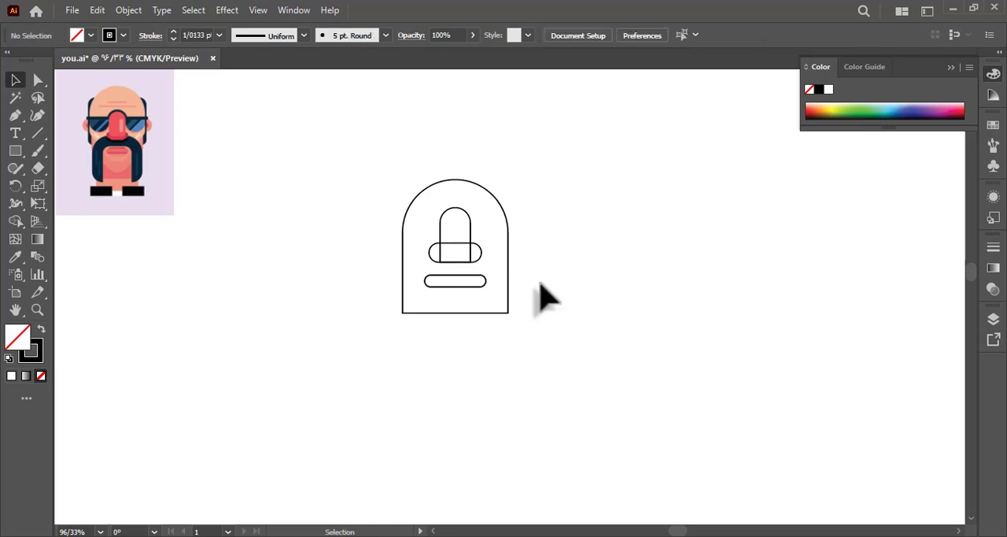
# Draw a short straight horizontal line about 20 pt long inside the mouth with the Pen tool.
pyautogui.click(15, 115)
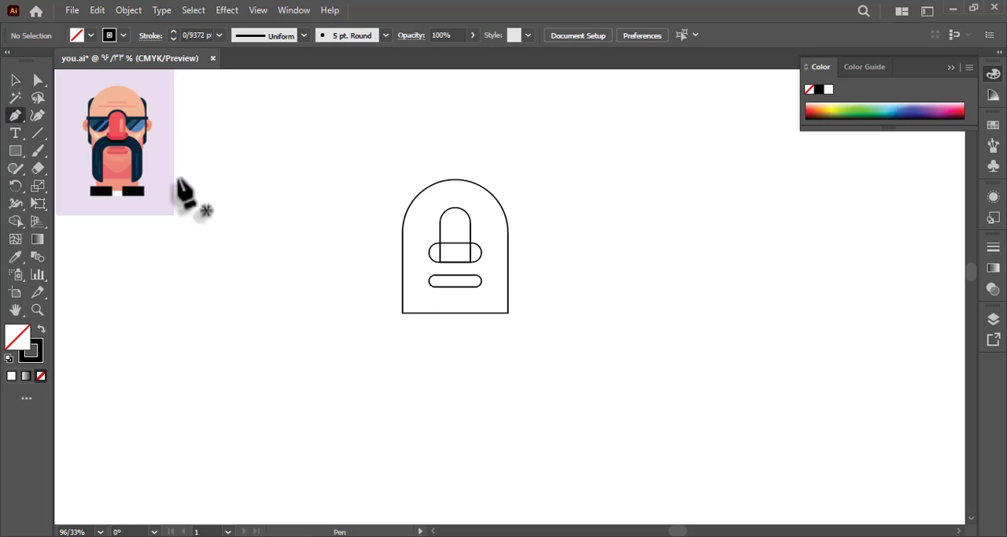
pyautogui.click(437, 281)
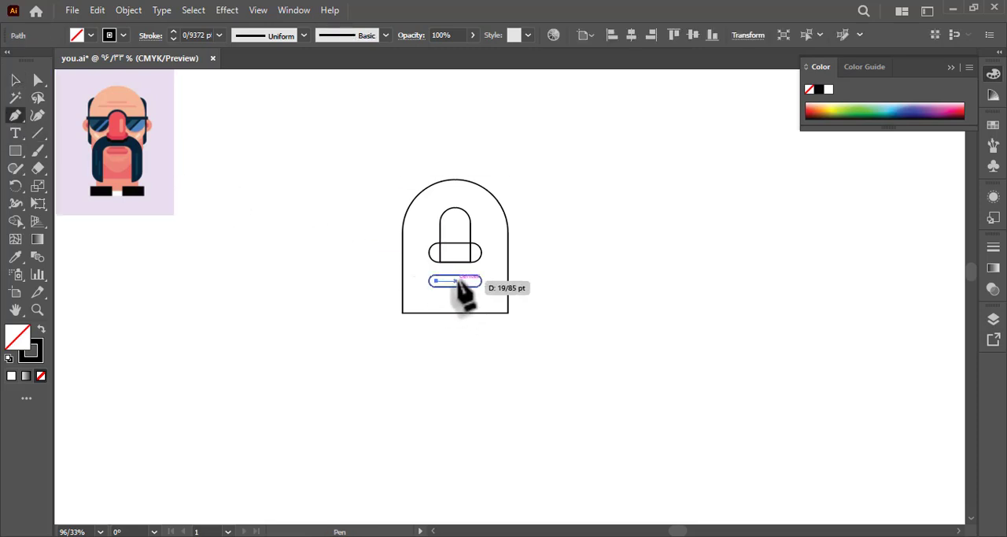
pyautogui.click(460, 281)
pyautogui.click(14, 80)
pyautogui.click(437, 305)
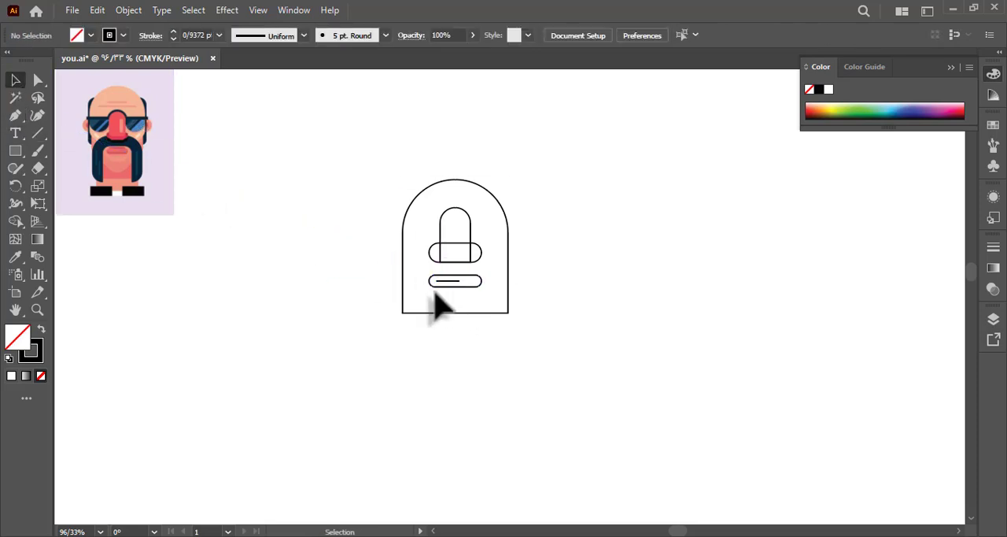
# Apply the 5 pt. Round brush to the mouth line and set its stroke weight to 0.5 pt.
pyautogui.click(446, 281)
pyautogui.click(356, 38)
pyautogui.click(254, 69)
pyautogui.click(219, 153)
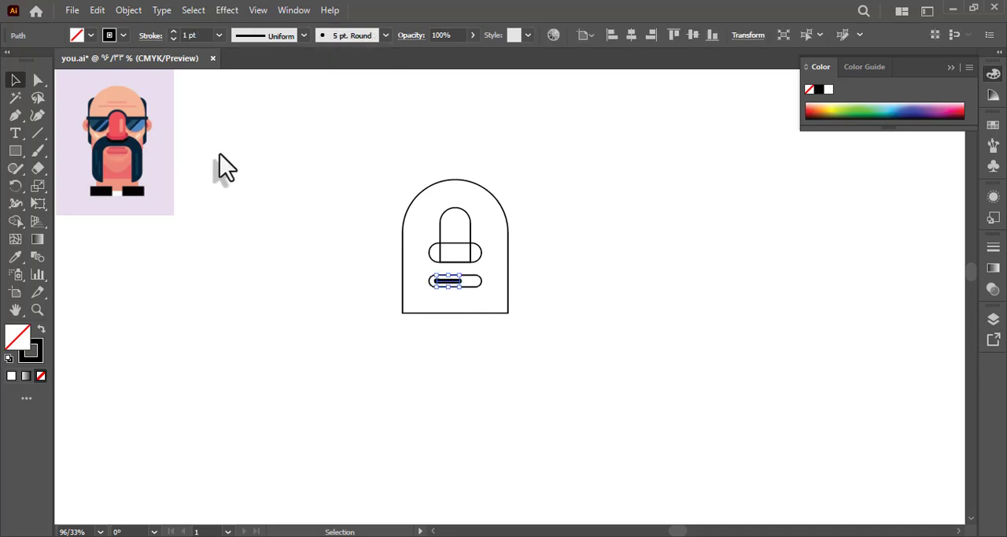
pyautogui.click(352, 226)
pyautogui.click(447, 282)
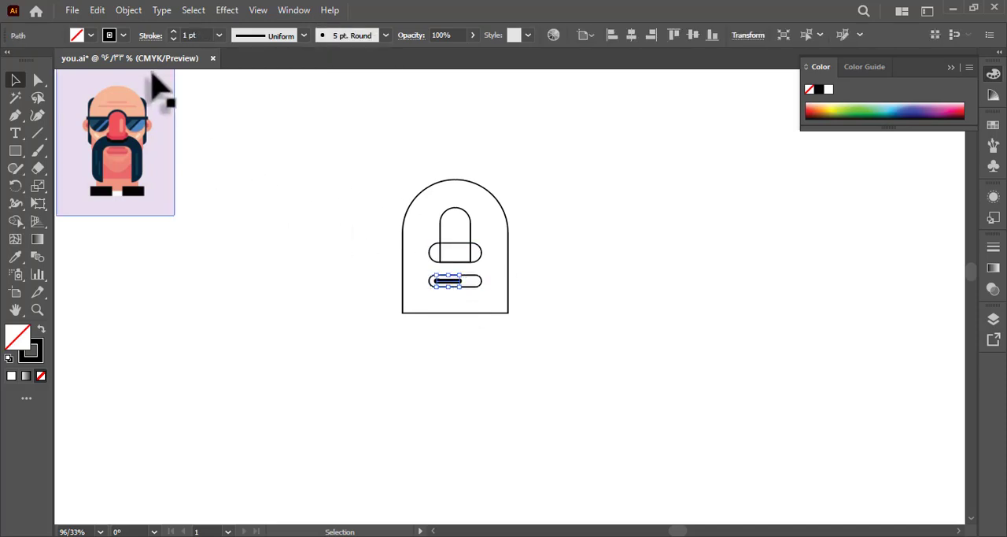
pyautogui.click(219, 35)
pyautogui.click(241, 66)
pyautogui.click(259, 145)
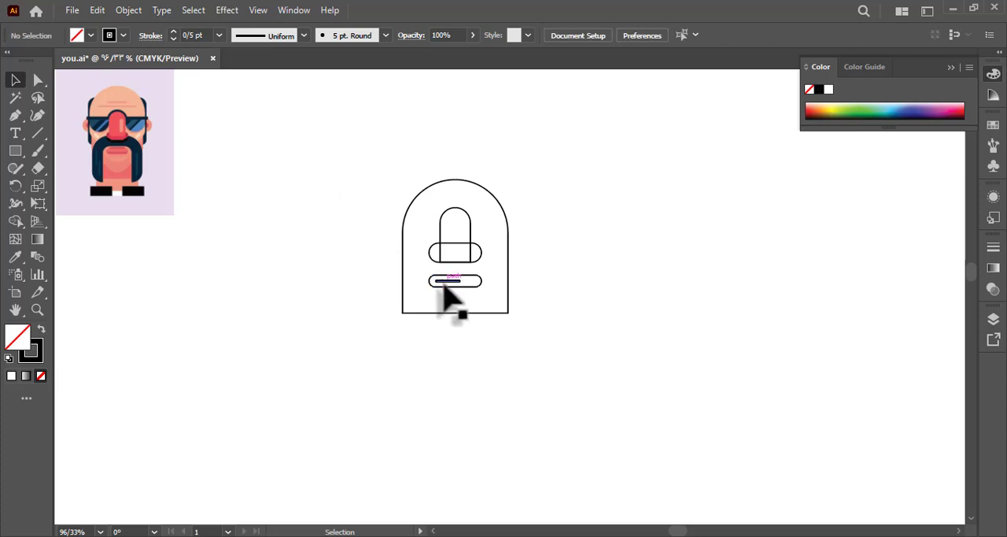
# Expand the appearance of the brushed mouth line into a filled shape.
pyautogui.click(447, 281)
pyautogui.click(116, 17)
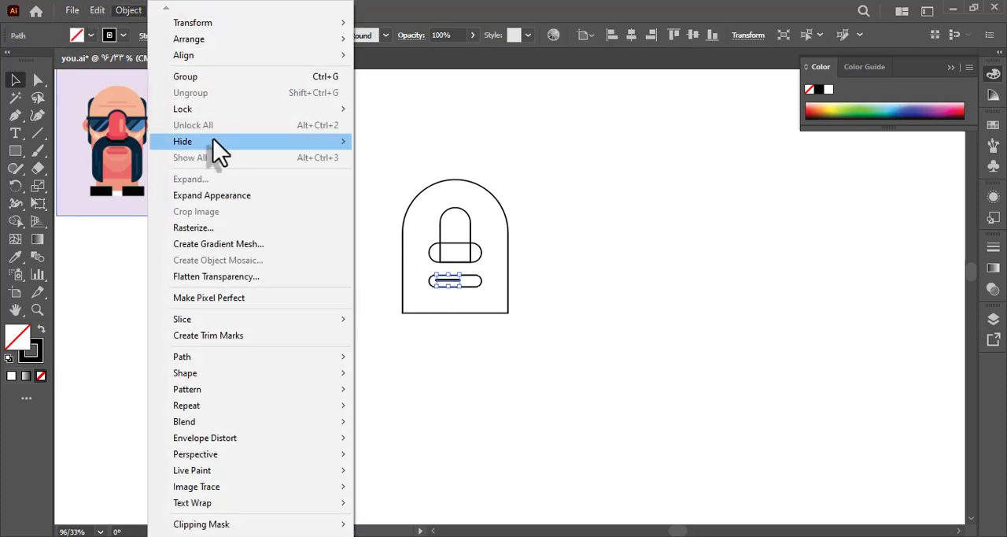
pyautogui.click(245, 207)
pyautogui.click(293, 289)
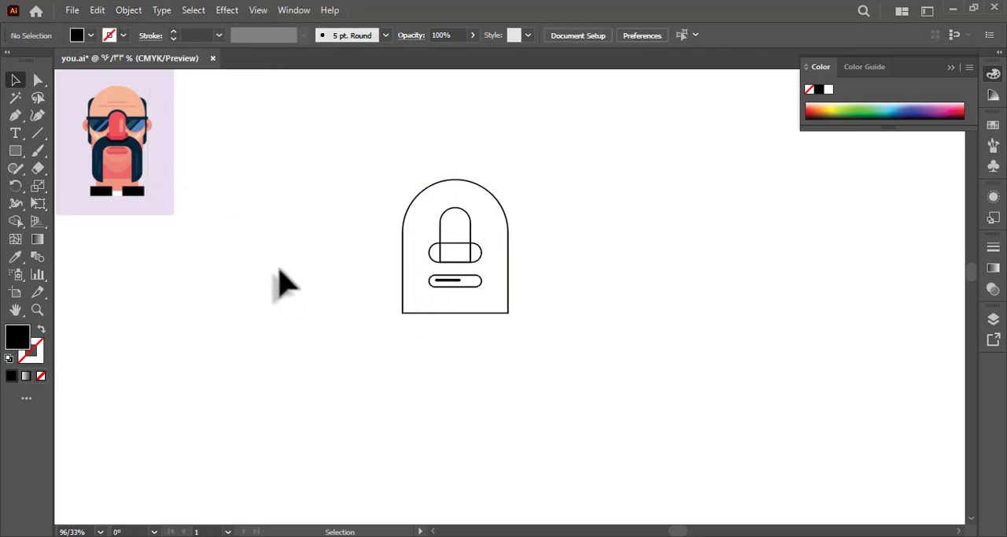
# Draw a wide, unfilled ear rectangle with a black stroke across the middle of the head and send it backward.
pyautogui.click(35, 152)
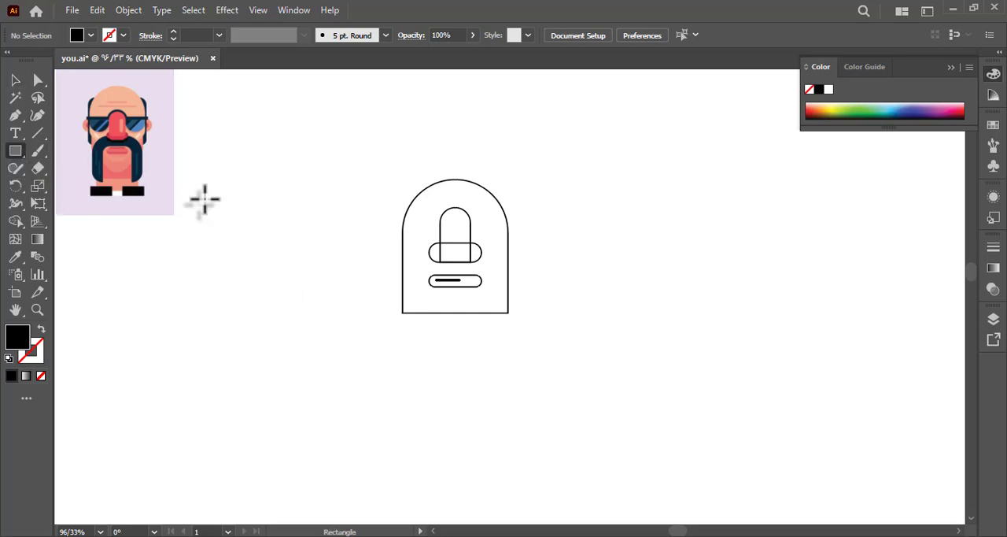
pyautogui.moveTo(454, 244); pyautogui.dragTo(526, 258)
pyautogui.click(40, 331)
pyautogui.rightClick(377, 239)
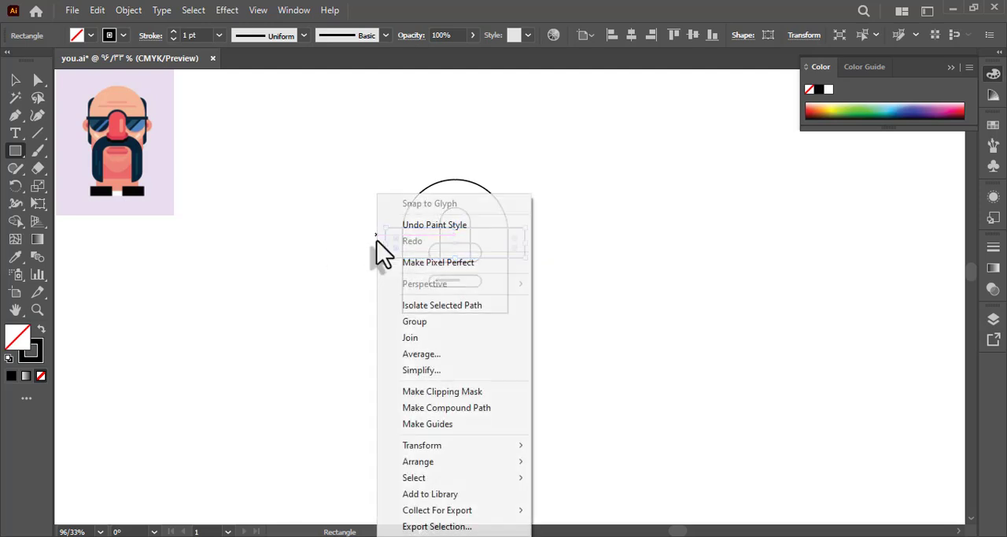
pyautogui.moveTo(441, 461)
pyautogui.click(597, 497)
# Fully round the corners of the wide ear rectangle to give it semicircular ends.
pyautogui.press('a')
pyautogui.moveTo(399, 247); pyautogui.dragTo(427, 258)
pyautogui.click(319, 272)
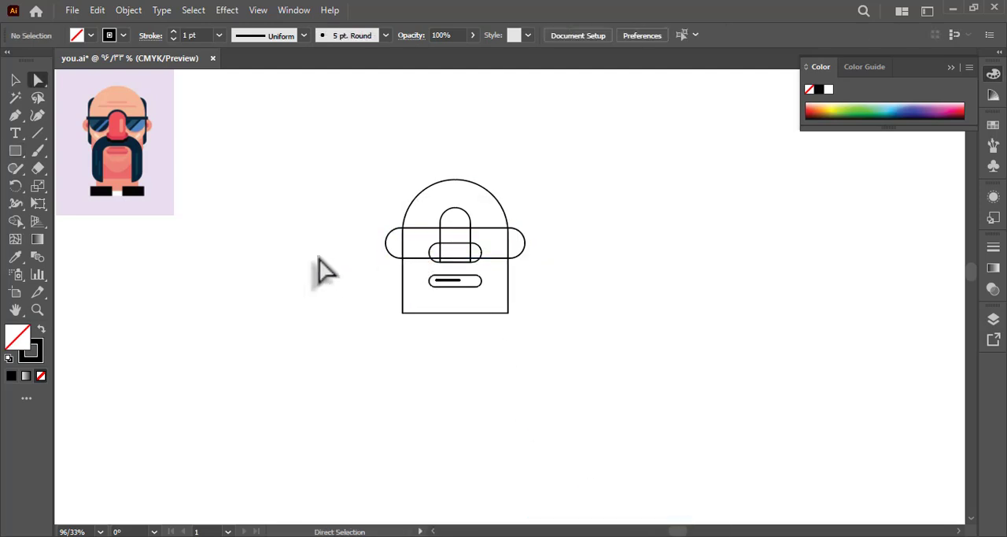
# Draw a small sunglasses lens rectangle beside the head and round all its corners.
pyautogui.click(15, 150)
pyautogui.moveTo(317, 254)
pyautogui.mouseDown()
pyautogui.moveTo(364, 281)
pyautogui.moveTo(290, 270)
pyautogui.moveTo(335, 247)
pyautogui.mouseUp()
pyautogui.press('a')
pyautogui.click(303, 299)
pyautogui.hotkey('ctrl', 'z')
# Make a second lens beside the first, with slightly rounded upper corners and strongly rounded lower corners.
pyautogui.moveTo(397, 311); pyautogui.dragTo(247, 266)
pyautogui.click(302, 272)
pyautogui.click(15, 81)
pyautogui.click(233, 304)
pyautogui.press('a')
pyautogui.click(187, 257)
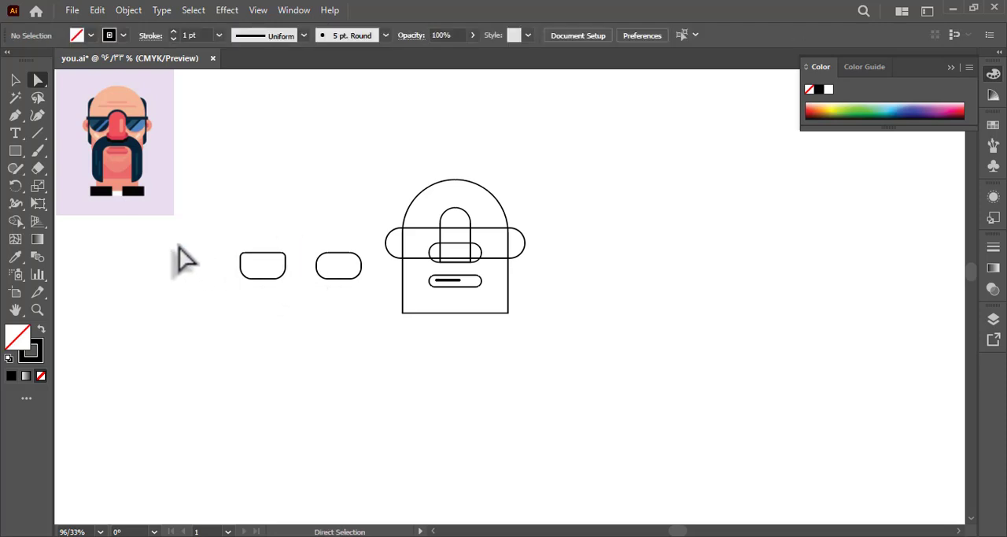
pyautogui.click(243, 262)
pyautogui.moveTo(274, 267); pyautogui.dragTo(260, 242)
pyautogui.click(252, 217)
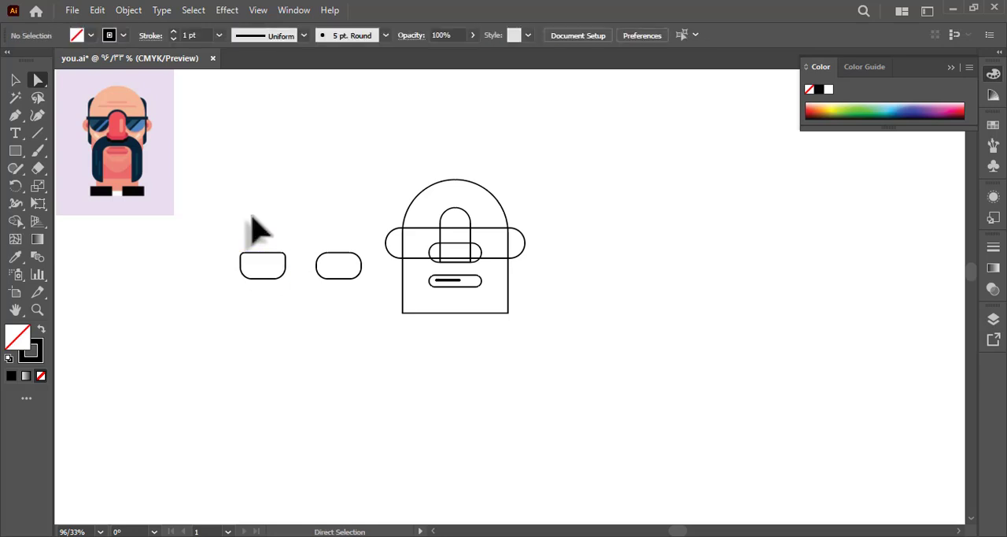
# Delete the evenly rounded lens and put a copy of the other lens in its place.
pyautogui.moveTo(350, 315); pyautogui.dragTo(350, 315)
pyautogui.press('Delete')
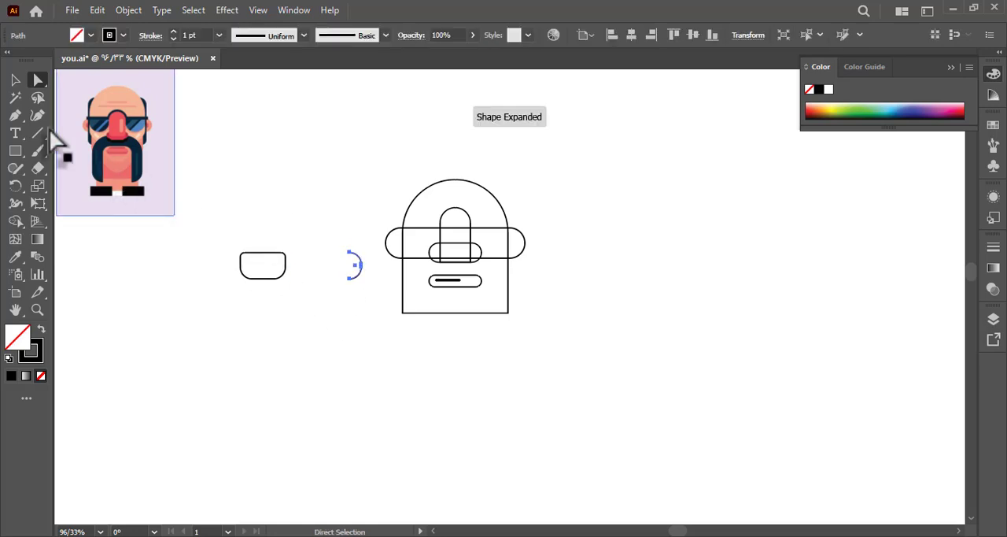
pyautogui.moveTo(253, 279); pyautogui.dragTo(326, 279)
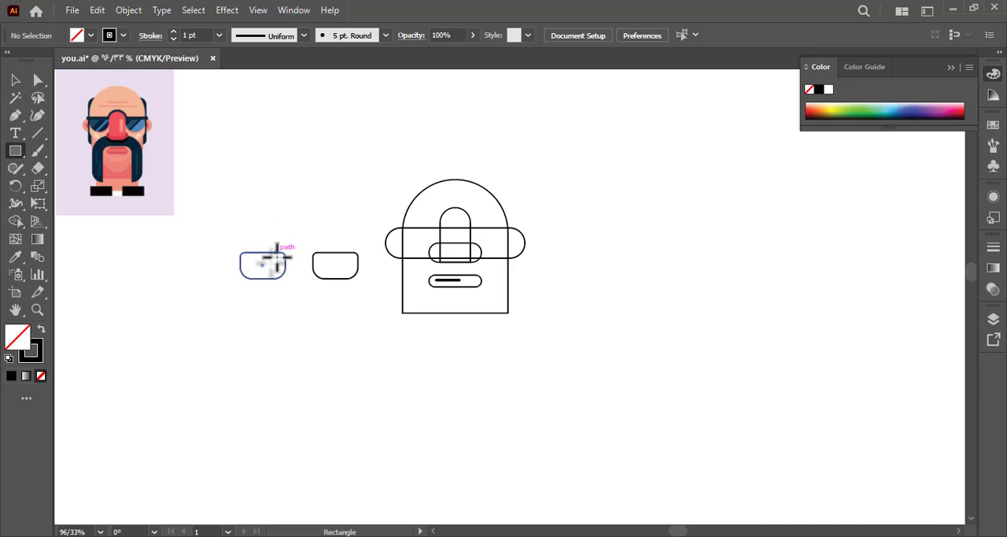
# Draw a thin horizontal frame bar across the upper edge of the outer lens, slightly wider than the lens.
pyautogui.moveTo(263, 250); pyautogui.dragTo(288, 252)
pyautogui.hotkey('ctrl', 'space')
pyautogui.moveTo(247, 268); pyautogui.dragTo(422, 307)
pyautogui.click(15, 79)
pyautogui.click(291, 251)
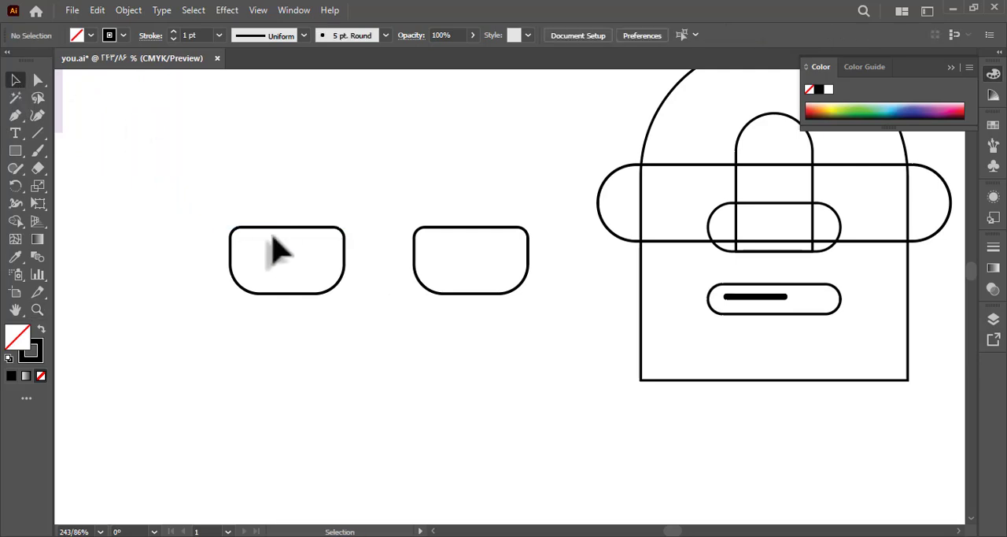
pyautogui.click(22, 153)
pyautogui.moveTo(283, 227); pyautogui.dragTo(353, 217)
pyautogui.click(11, 79)
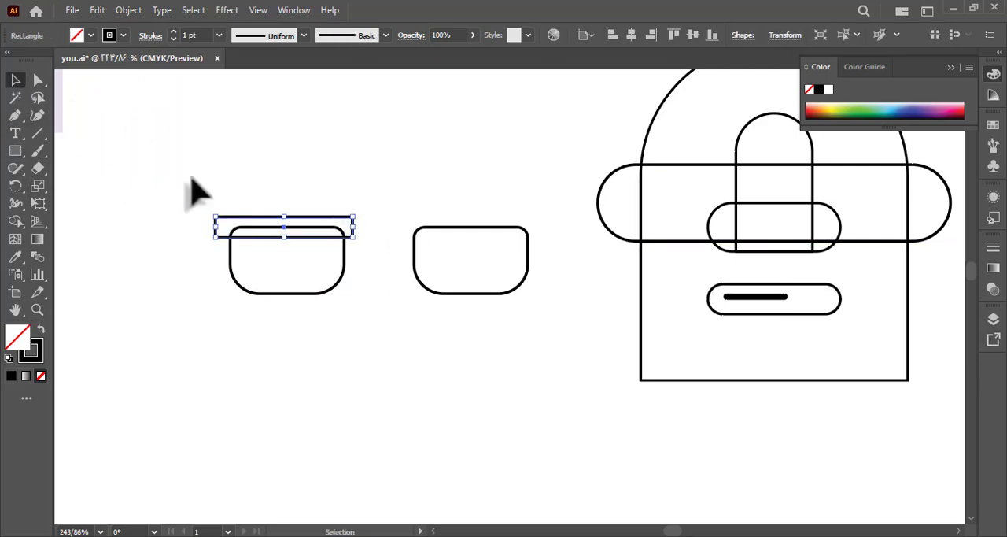
# Align the frame bar and the lens to their horizontal centres.
pyautogui.moveTo(140, 144); pyautogui.dragTo(344, 280)
pyautogui.click(581, 37)
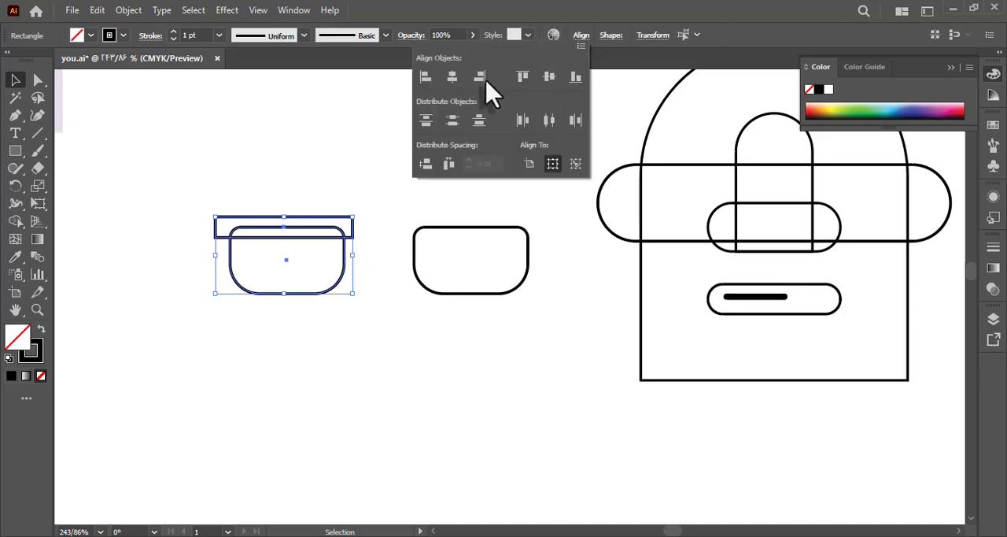
pyautogui.click(451, 77)
pyautogui.click(295, 140)
# Position the frame bar so it slightly overlaps the lens's upper edge, and delete the duplicate lens beside it.
pyautogui.click(289, 183)
pyautogui.moveTo(326, 216); pyautogui.dragTo(292, 214)
pyautogui.click(378, 187)
pyautogui.press('z')
pyautogui.moveTo(410, 188); pyautogui.dragTo(412, 276)
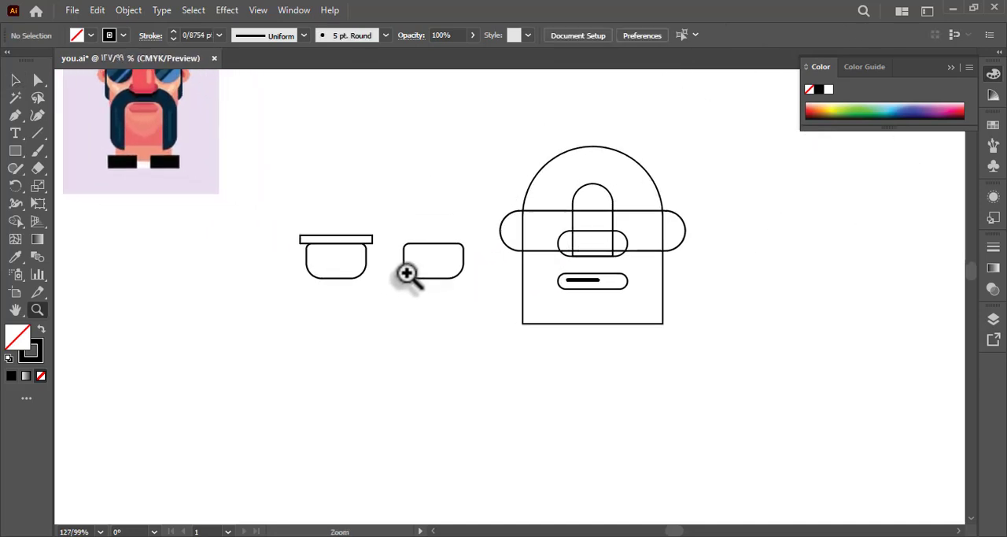
pyautogui.moveTo(342, 244); pyautogui.dragTo(344, 248)
pyautogui.click(362, 213)
pyautogui.press('space')
pyautogui.moveTo(303, 205); pyautogui.dragTo(312, 217)
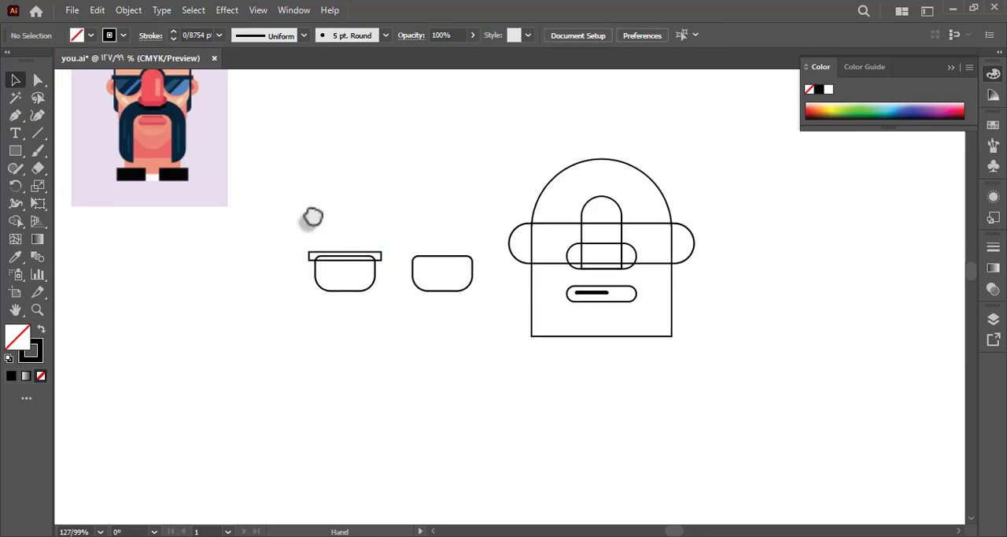
pyautogui.click(433, 258)
pyautogui.press('Delete')
# Draw a closed four-sided polygon with the Pen tool, its long lower edge crossing the lens diagonally.
pyautogui.press('space')
pyautogui.moveTo(404, 230)
pyautogui.mouseDown()
pyautogui.moveTo(389, 236)
pyautogui.moveTo(142, 188)
pyautogui.mouseUp()
pyautogui.press('z')
pyautogui.click(328, 333)
pyautogui.press('space')
pyautogui.click(14, 120)
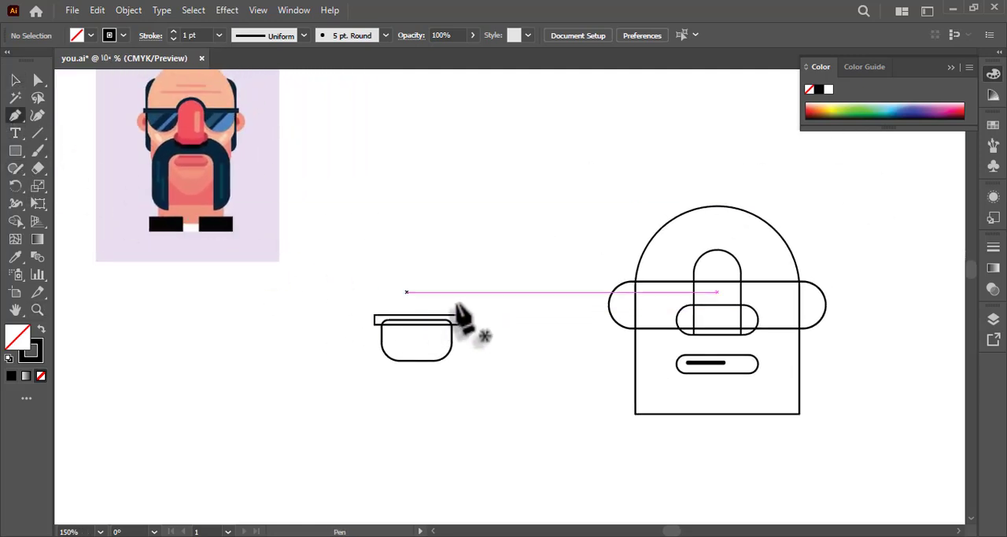
pyautogui.click(485, 281)
pyautogui.click(327, 407)
pyautogui.click(285, 292)
pyautogui.click(482, 235)
pyautogui.click(486, 281)
# Duplicate the polygon with a small diagonal offset and nudge both copies up and left over the lens.
pyautogui.click(15, 80)
pyautogui.click(304, 180)
pyautogui.moveTo(455, 309); pyautogui.dragTo(465, 331)
pyautogui.keyDown('shift'); pyautogui.click(415, 347); pyautogui.keyUp('shift')
pyautogui.press('Left')
pyautogui.press('Up')
pyautogui.press('Left')
pyautogui.press('Up')
pyautogui.press('Left')
pyautogui.press('Up')
pyautogui.press('Left')
pyautogui.press('Up')
pyautogui.press('Left')
pyautogui.press('Up')
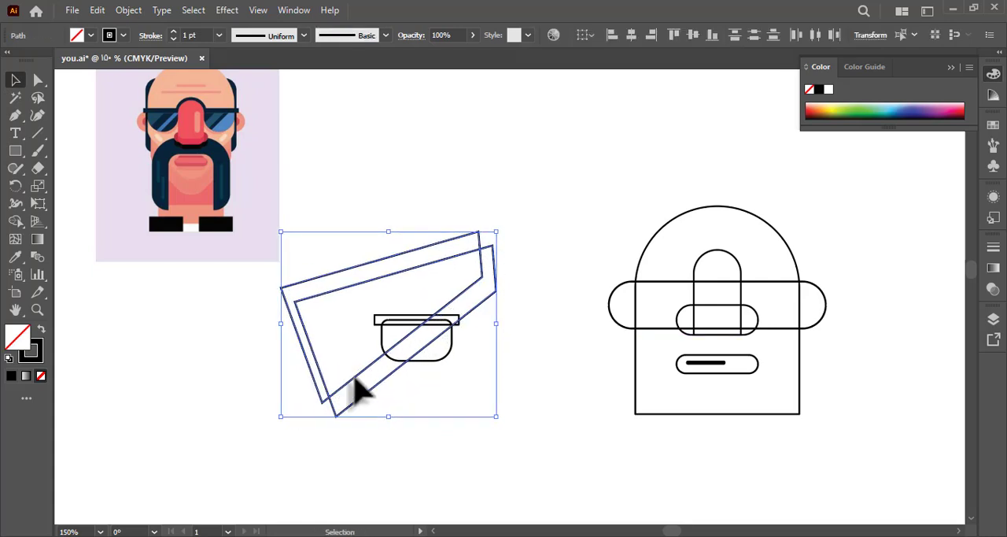
# Use Shape Builder on the lens and the upper polygon to remove the polygon area outside the lens.
pyautogui.click(385, 380)
pyautogui.click(379, 377)
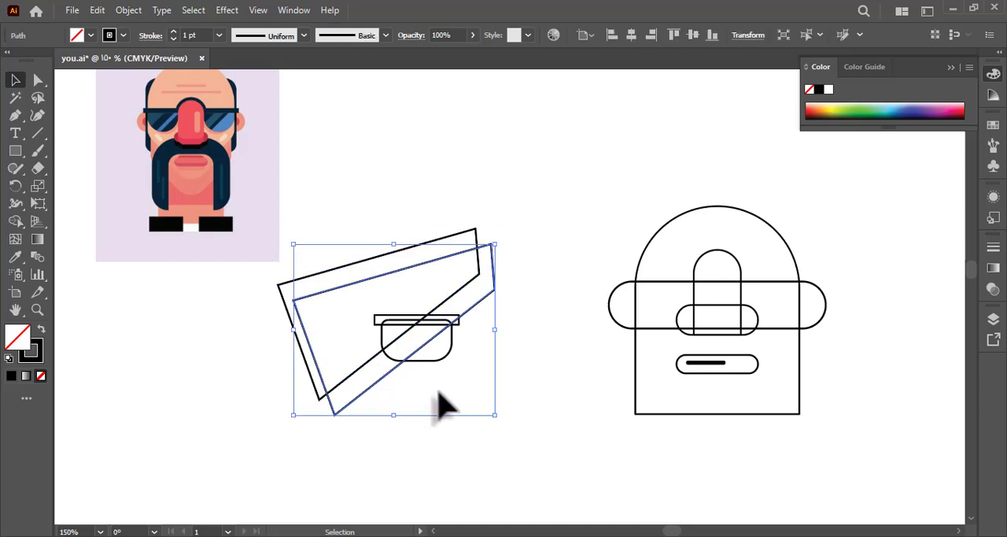
pyautogui.click(425, 362)
pyautogui.keyDown('shift'); pyautogui.click(356, 371); pyautogui.keyUp('shift')
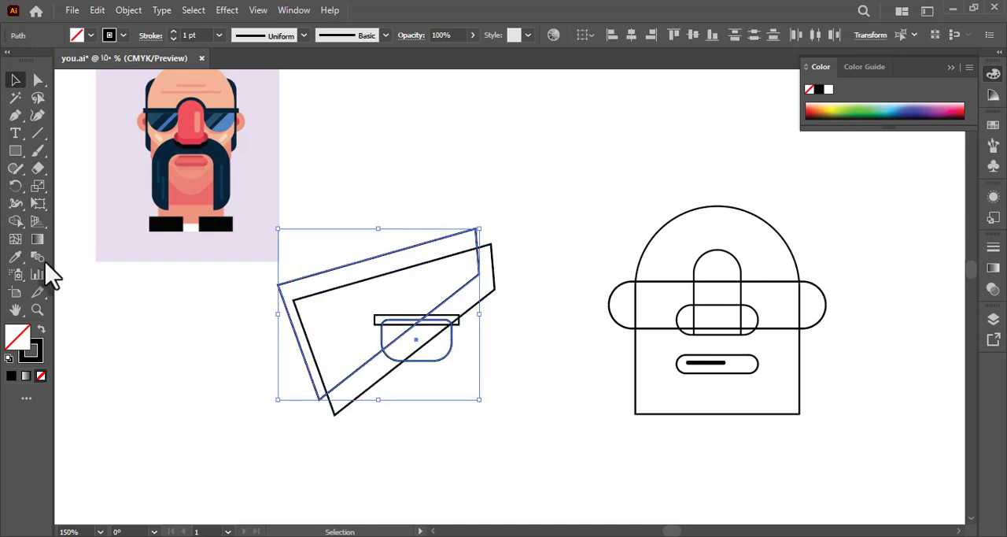
pyautogui.click(16, 221)
pyautogui.keyDown('alt'); pyautogui.moveTo(283, 319); pyautogui.dragTo(347, 334); pyautogui.keyUp('alt')
pyautogui.press('a')
pyautogui.click(245, 287)
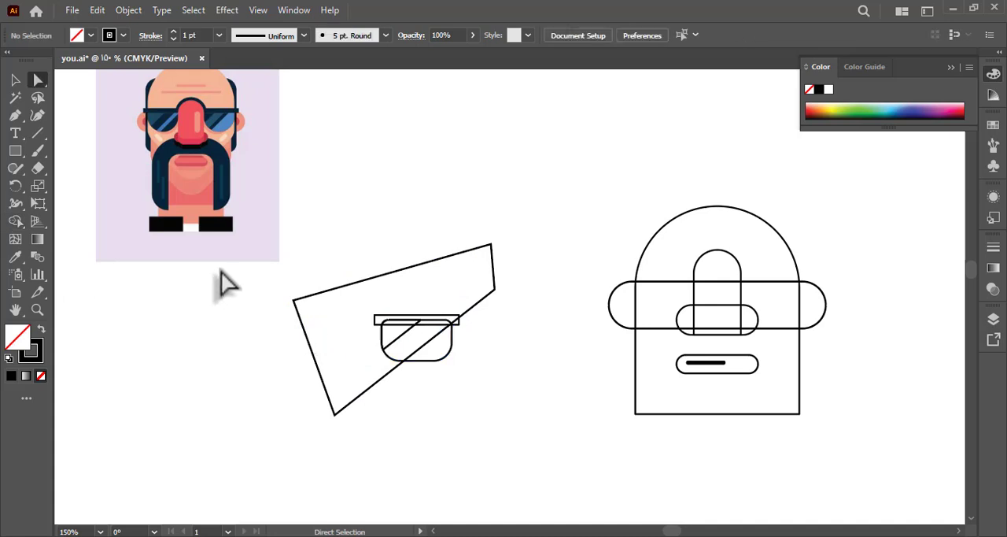
# Apply the 5 pt. Round brush to the remaining polygon and change its stroke weight.
pyautogui.click(321, 380)
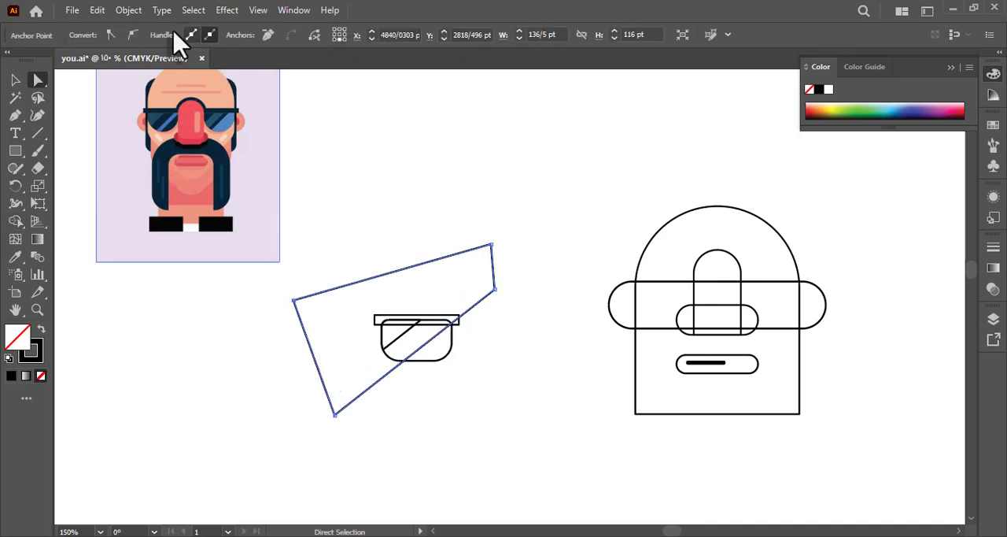
pyautogui.click(16, 81)
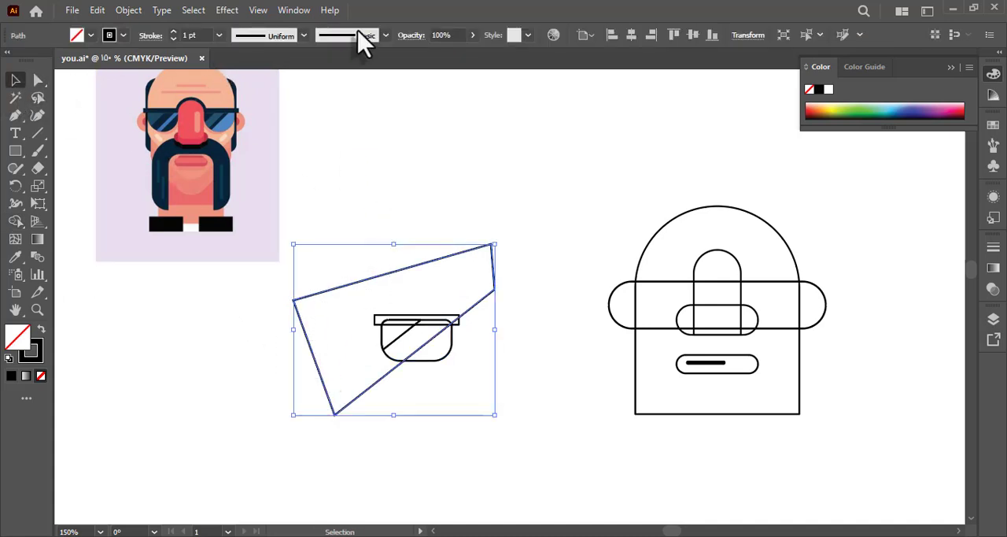
pyautogui.click(364, 39)
pyautogui.click(252, 69)
pyautogui.click(220, 37)
pyautogui.click(220, 37)
pyautogui.click(241, 99)
# Expand the appearance of the brushed polygon and swap its fill and stroke to get an outlined band.
pyautogui.click(129, 10)
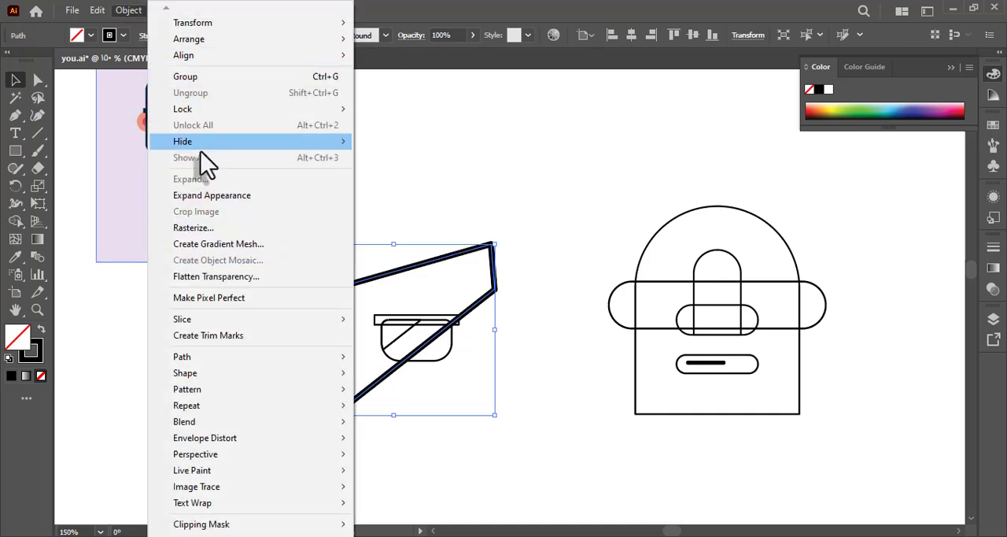
pyautogui.click(279, 195)
pyautogui.click(41, 330)
# Use Shape Builder to remove the expanded polygon's other three sides and delete the leftover fragments, keeping only the diagonal stripe across the lens.
pyautogui.press('a')
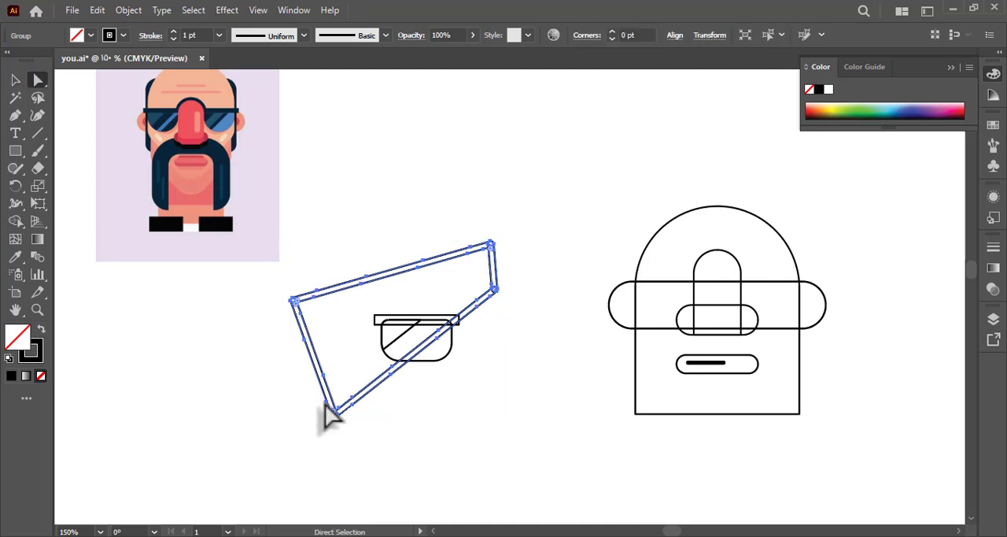
pyautogui.keyDown('shift'); pyautogui.click(401, 363); pyautogui.keyUp('shift')
pyautogui.click(15, 221)
pyautogui.moveTo(249, 409)
pyautogui.mouseDown()
pyautogui.moveTo(335, 406)
pyautogui.moveTo(331, 393)
pyautogui.mouseUp()
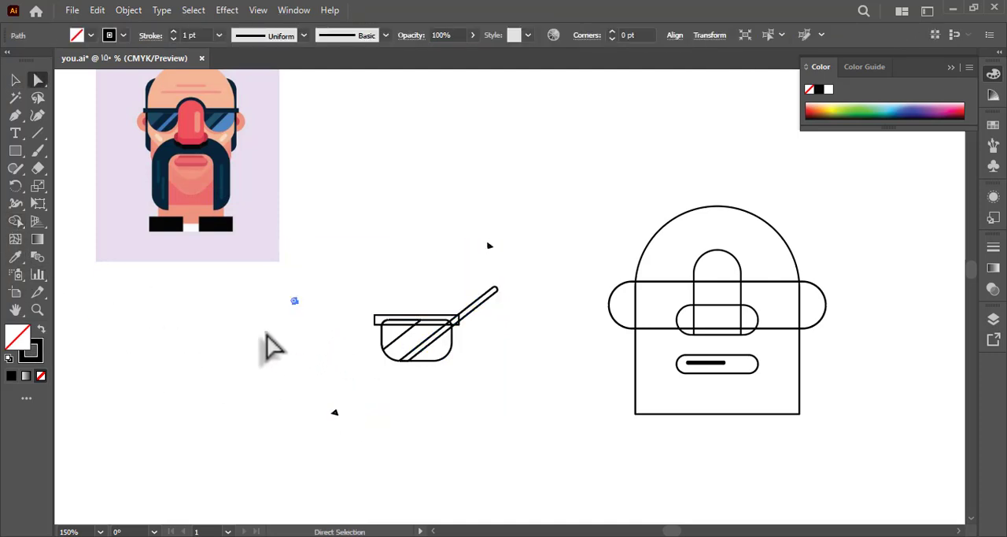
pyautogui.click(308, 391)
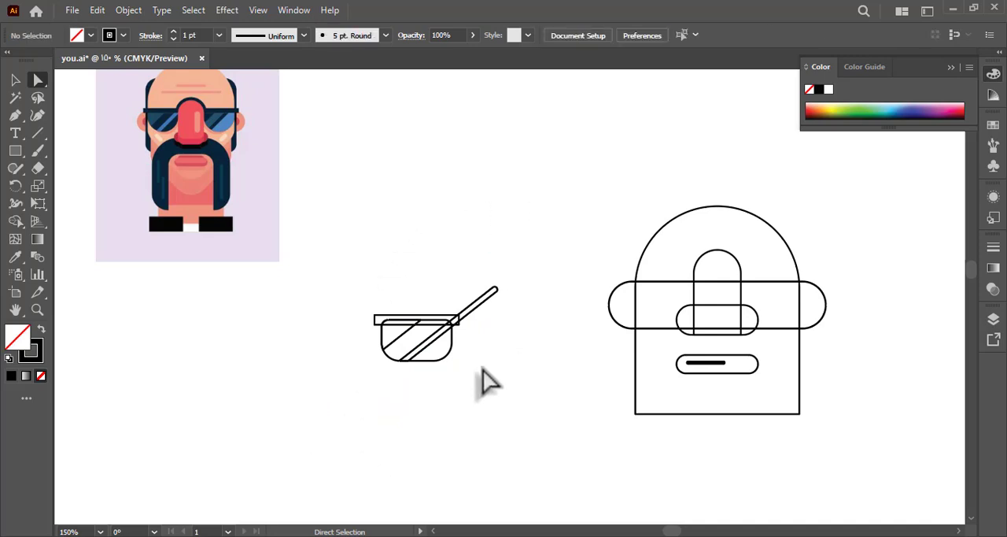
# Trim away the parts of the diagonal stripe outside the lens with Shape Builder and save the file.
pyautogui.moveTo(418, 346); pyautogui.dragTo(415, 343)
pyautogui.click(15, 221)
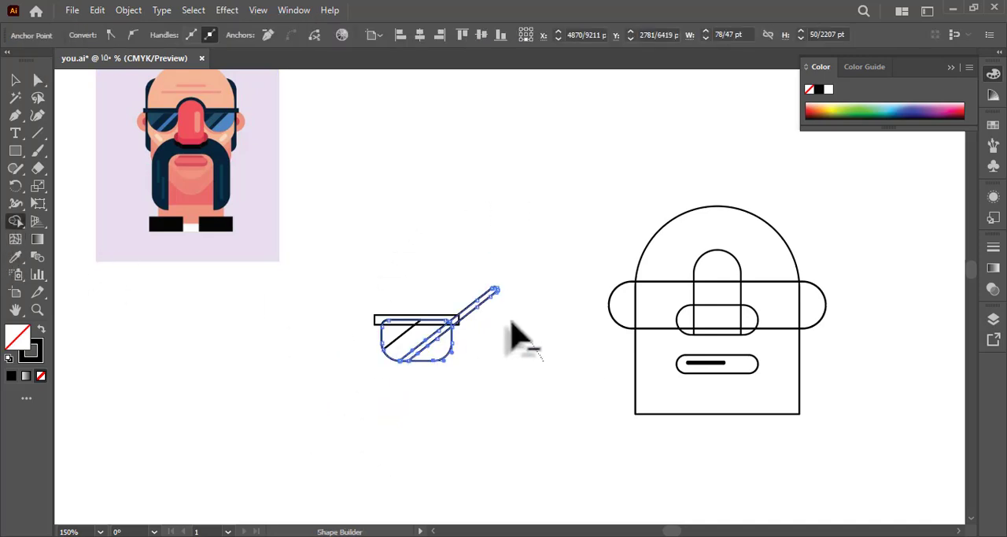
pyautogui.keyDown('alt'); pyautogui.click(472, 311); pyautogui.keyUp('alt')
pyautogui.click(468, 297)
pyautogui.moveTo(473, 274); pyautogui.dragTo(387, 244)
pyautogui.click(15, 79)
pyautogui.hotkey('ctrl', 's')
# Draw a small, narrow vertical highlight bar with rounded ends on the right part of the nose.
pyautogui.click(15, 150)
pyautogui.moveTo(661, 268)
pyautogui.mouseDown()
pyautogui.moveTo(671, 300)
pyautogui.moveTo(664, 292)
pyautogui.mouseUp()
pyautogui.press('a')
pyautogui.click(473, 244)
# Group the lens, its top bar and the diagonal reflections into one object.
pyautogui.press('space')
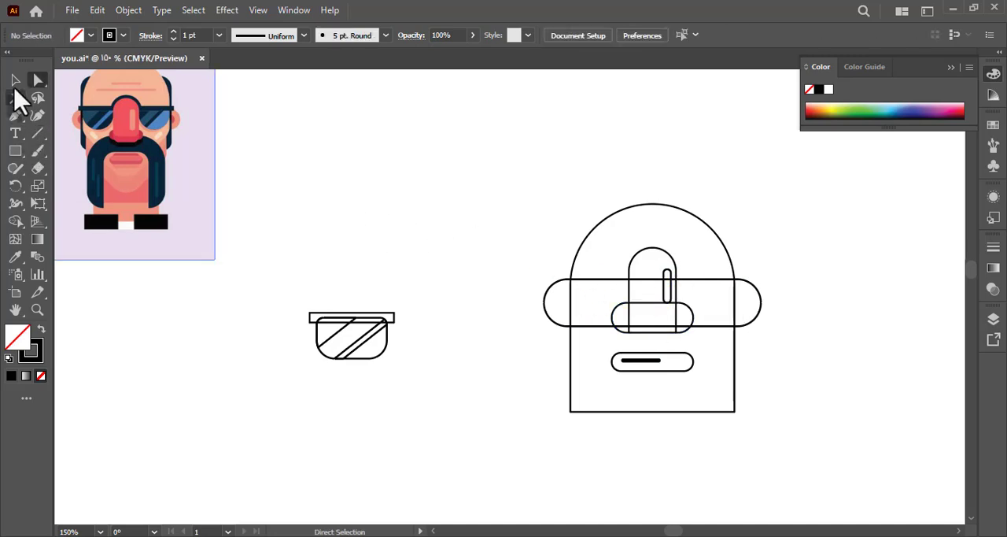
pyautogui.click(15, 80)
pyautogui.moveTo(294, 256); pyautogui.dragTo(446, 411)
pyautogui.hotkey('ctrl', 'g')
pyautogui.click(437, 393)
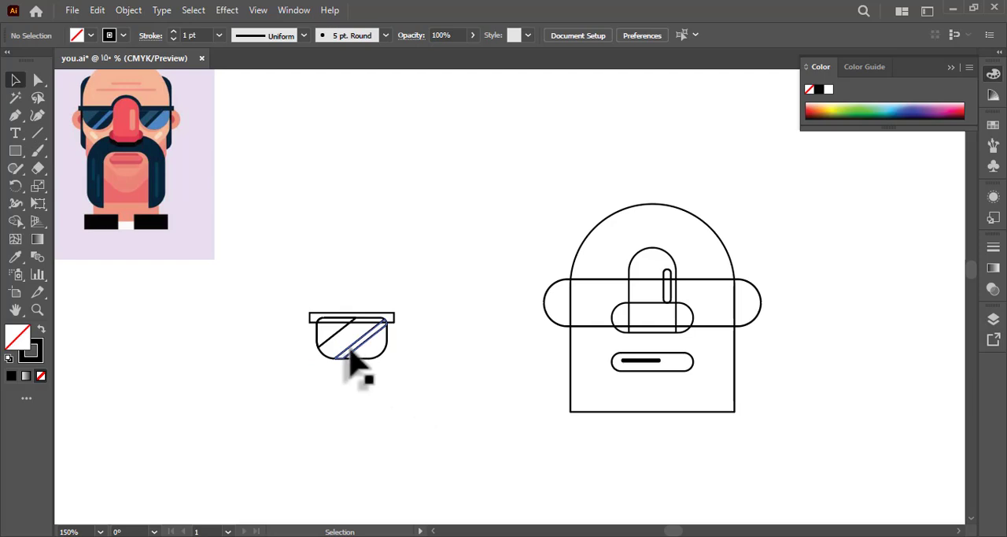
# Place the grouped lens on the face beside the nose, with a copy on the nose's other side.
pyautogui.moveTo(355, 360); pyautogui.dragTo(729, 307)
pyautogui.click(488, 254)
pyautogui.moveTo(491, 254); pyautogui.dragTo(389, 254)
# Enlarge the head outline proportionally about its centre so it reaches farther across both lenses.
pyautogui.click(464, 371)
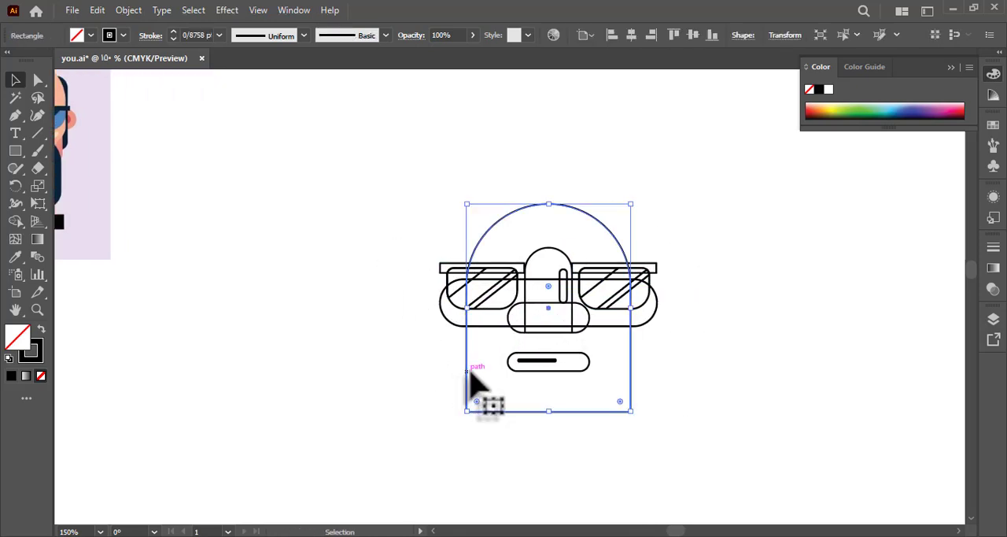
pyautogui.moveTo(631, 307); pyautogui.dragTo(733, 315)
pyautogui.click(669, 318)
# Select the whole face drawing and move it closer to the reference image.
pyautogui.moveTo(434, 165); pyautogui.dragTo(687, 418)
pyautogui.moveTo(616, 325); pyautogui.dragTo(382, 219)
pyautogui.moveTo(384, 223); pyautogui.dragTo(481, 300)
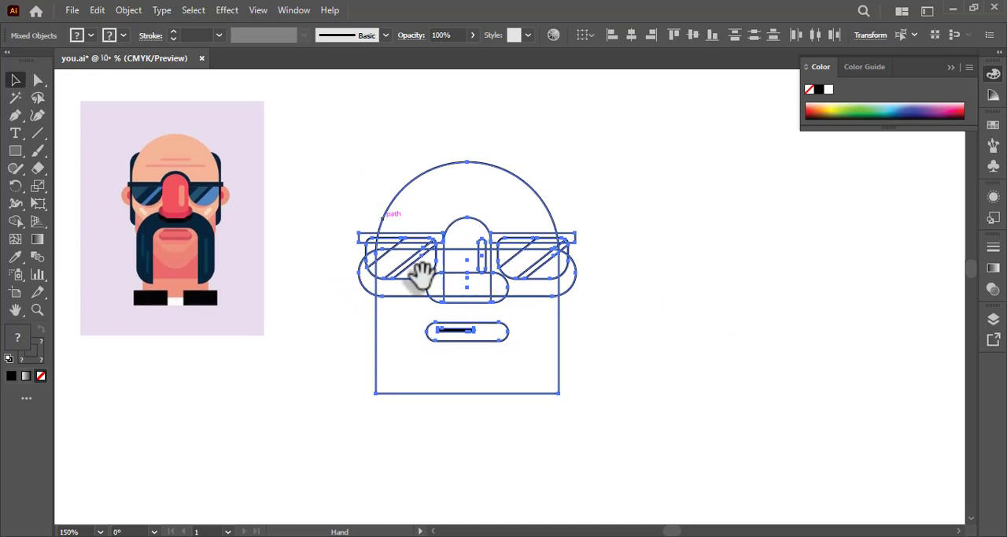
pyautogui.click(309, 254)
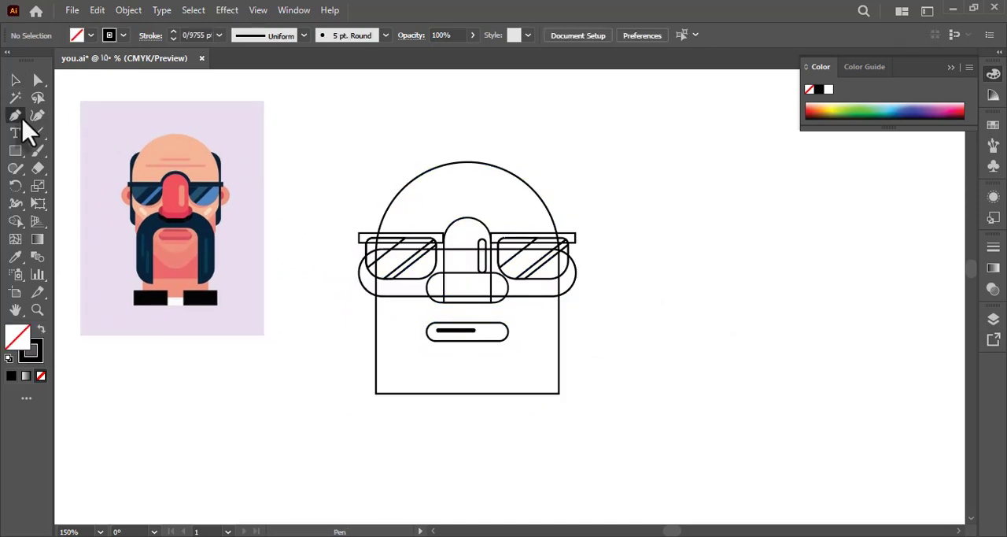
# Draw a horizontal forehead line about 42 pt long with the Pen tool and duplicate it just below.
pyautogui.click(437, 187)
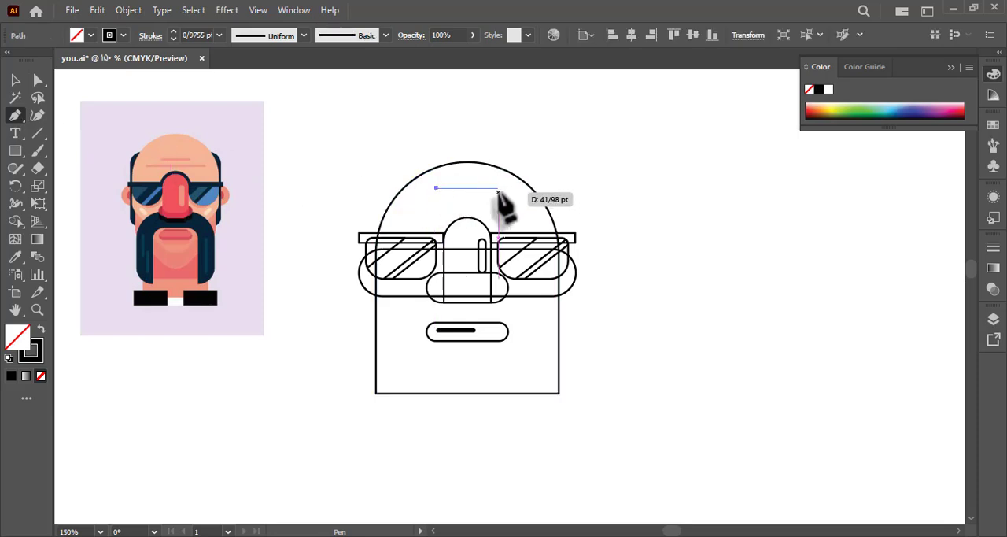
pyautogui.click(498, 187)
pyautogui.click(15, 79)
pyautogui.click(401, 169)
pyautogui.moveTo(475, 188); pyautogui.dragTo(476, 202)
# Shorten the lower forehead line by moving both of its end points inward.
pyautogui.press('a')
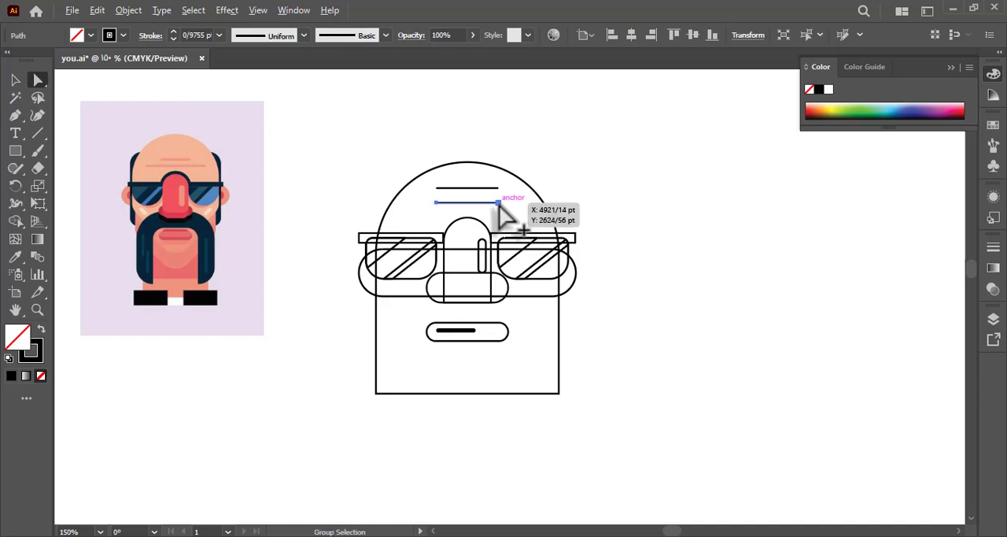
pyautogui.click(498, 203)
pyautogui.press('Left')
pyautogui.press('Left')
pyautogui.press('Left')
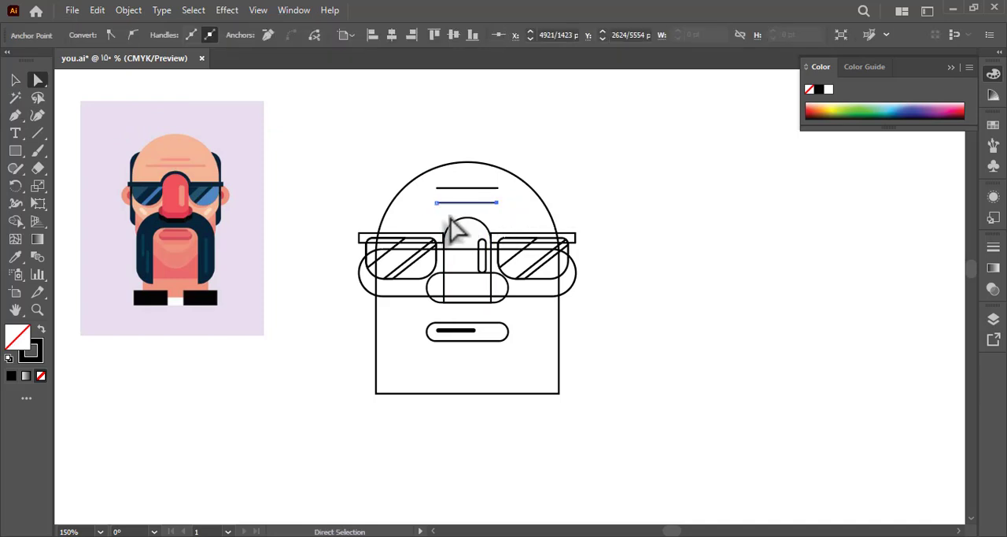
pyautogui.click(436, 203)
pyautogui.press('Right')
pyautogui.press('Right')
pyautogui.press('Right')
pyautogui.press('Right')
pyautogui.press('Right')
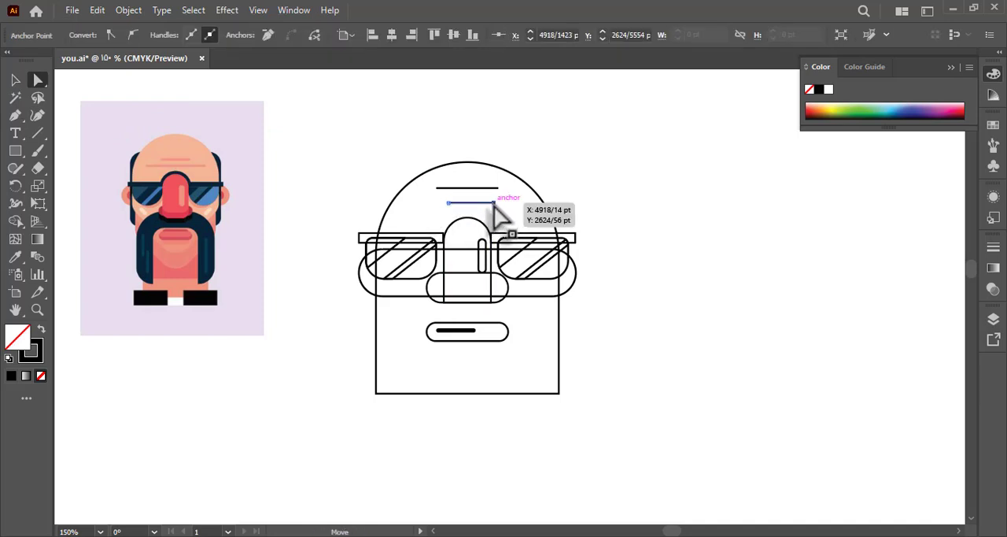
# Try to align the two forehead lines on their vertical centres.
pyautogui.click(15, 79)
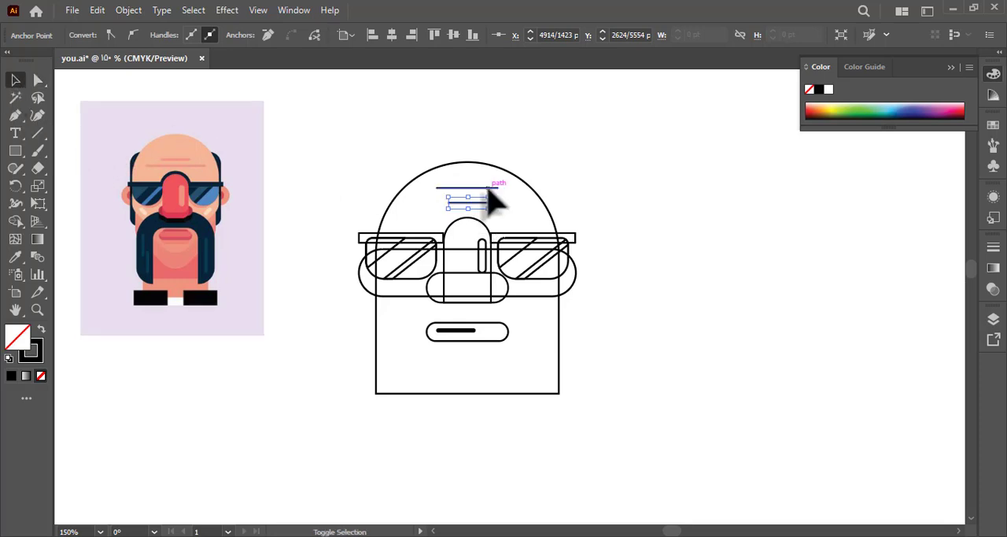
pyautogui.keyDown('shift'); pyautogui.click(500, 188); pyautogui.keyUp('shift')
pyautogui.press('a')
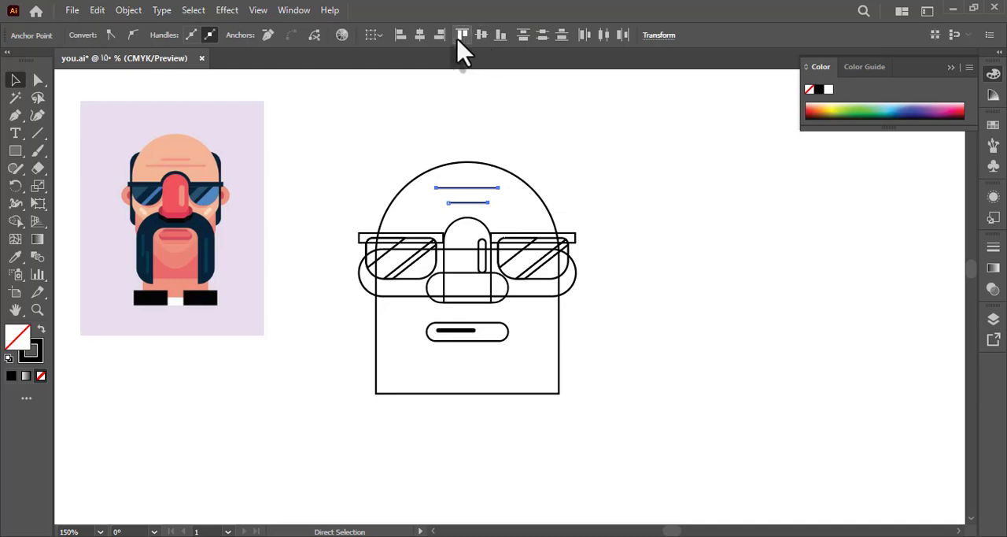
pyautogui.click(483, 37)
pyautogui.hotkey('ctrl', 'z')
pyautogui.click(441, 99)
# Apply the 5 pt. Round brush to both forehead lines and choose a thinner stroke weight.
pyautogui.moveTo(458, 211); pyautogui.dragTo(460, 213)
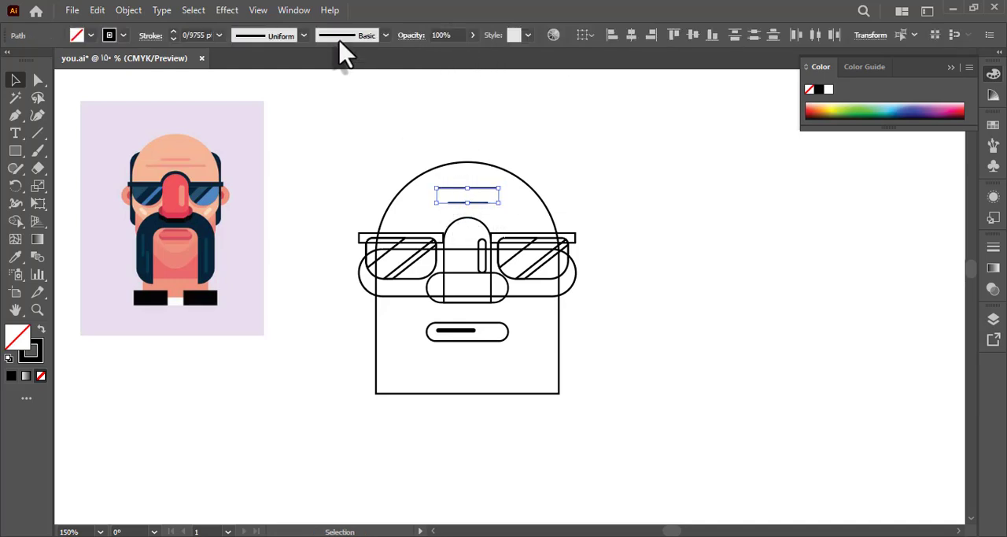
pyautogui.click(352, 36)
pyautogui.click(253, 69)
pyautogui.click(219, 37)
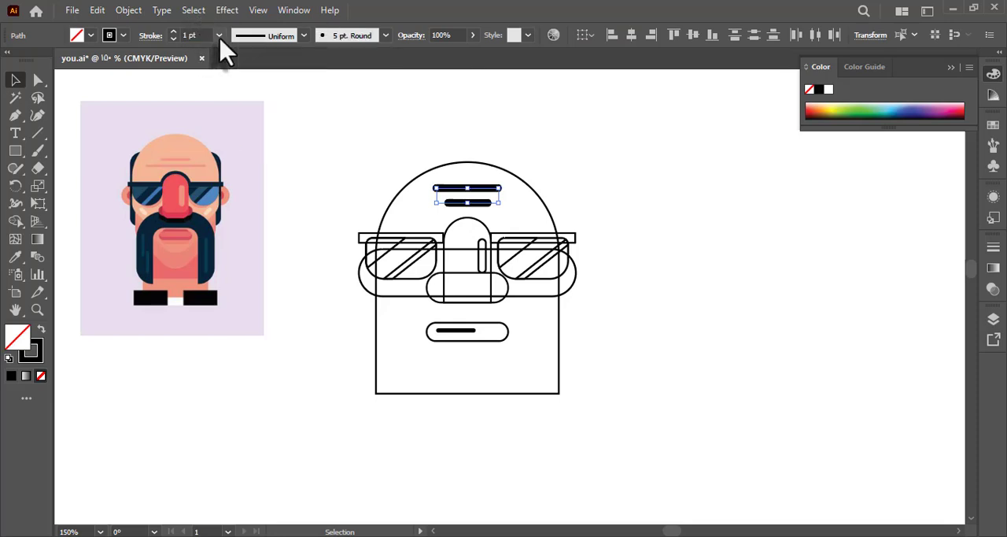
pyautogui.click(218, 37)
pyautogui.click(236, 69)
# Expand the appearance of both forehead lines and swap their fill and stroke.
pyautogui.click(128, 10)
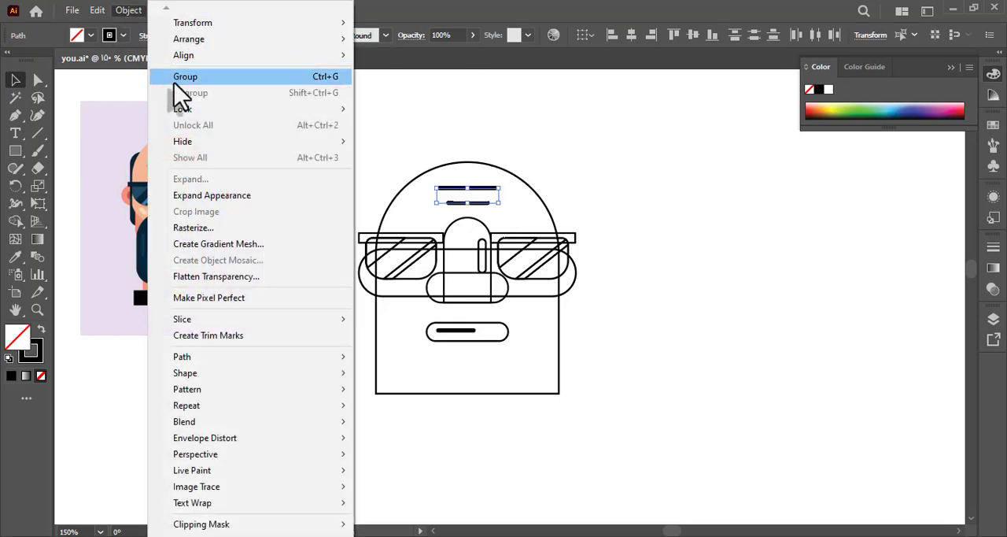
pyautogui.click(212, 194)
pyautogui.click(42, 330)
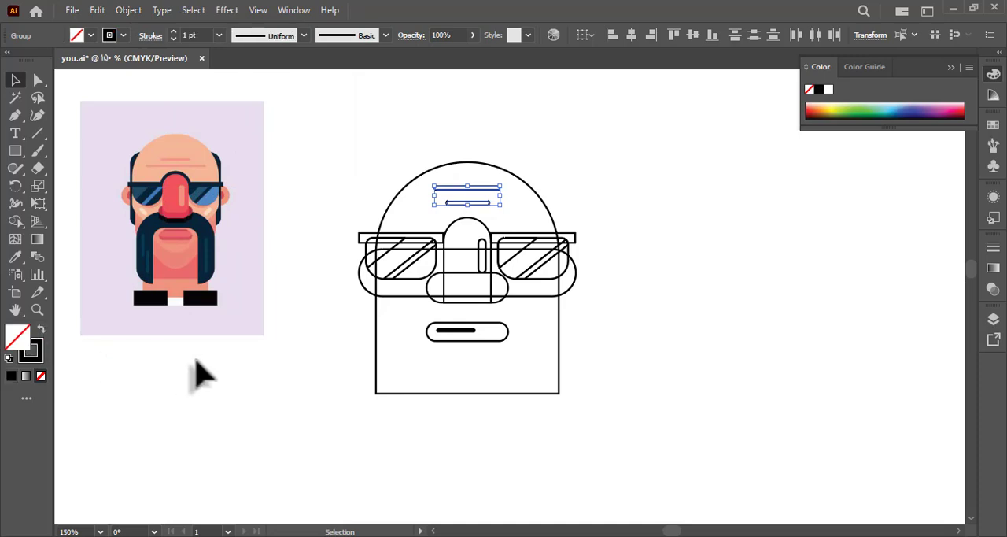
pyautogui.click(198, 370)
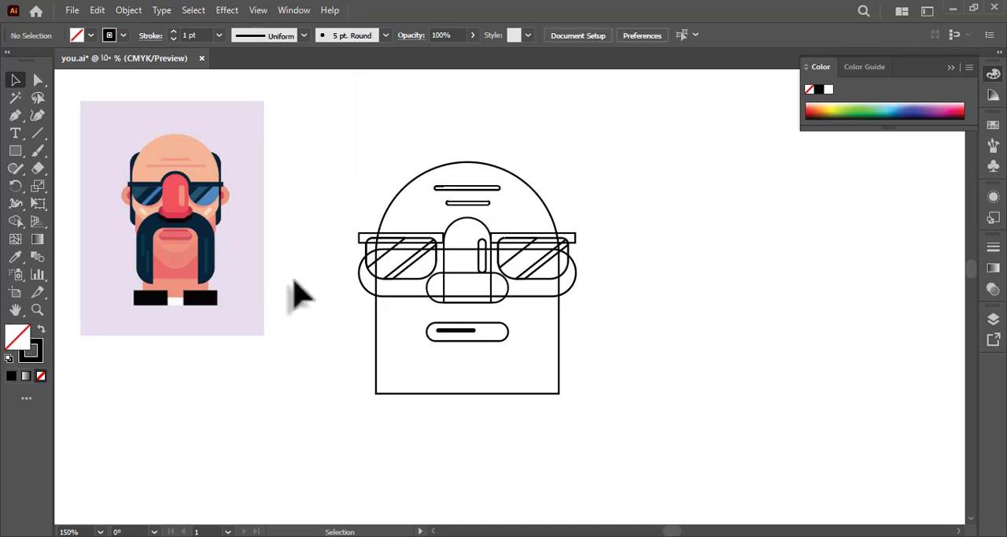
# Round the two lower corners of the head shape into a wide jaw curve.
pyautogui.press('a')
pyautogui.moveTo(330, 423); pyautogui.dragTo(526, 383)
pyautogui.hotkey('ctrl', 'z')
pyautogui.moveTo(515, 370); pyautogui.dragTo(474, 307)
# Draw a rectangle slightly wider than the head, centred on it, and lower its upper edge to the lenses' lower part.
pyautogui.click(15, 150)
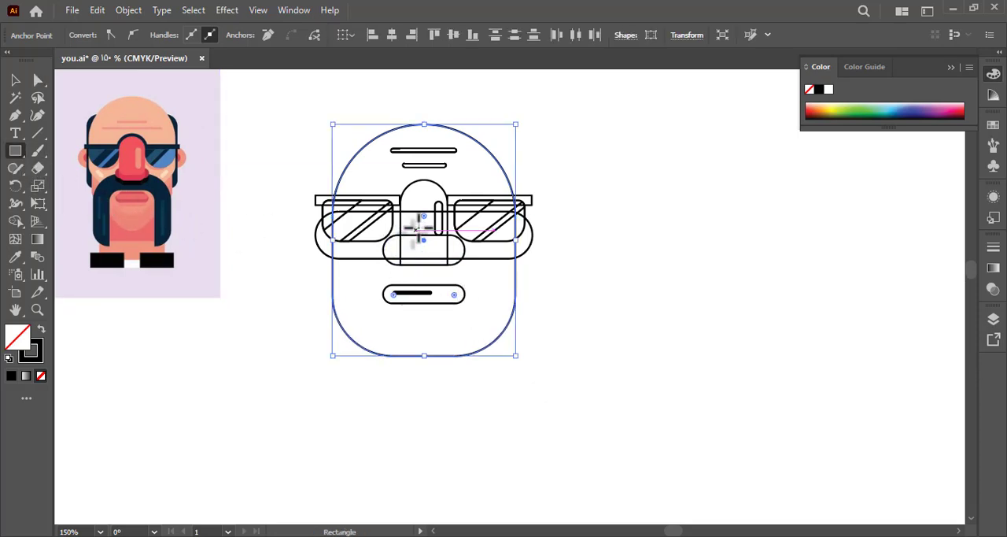
pyautogui.moveTo(423, 226); pyautogui.dragTo(525, 403)
pyautogui.moveTo(425, 149); pyautogui.dragTo(420, 208)
pyautogui.press('a')
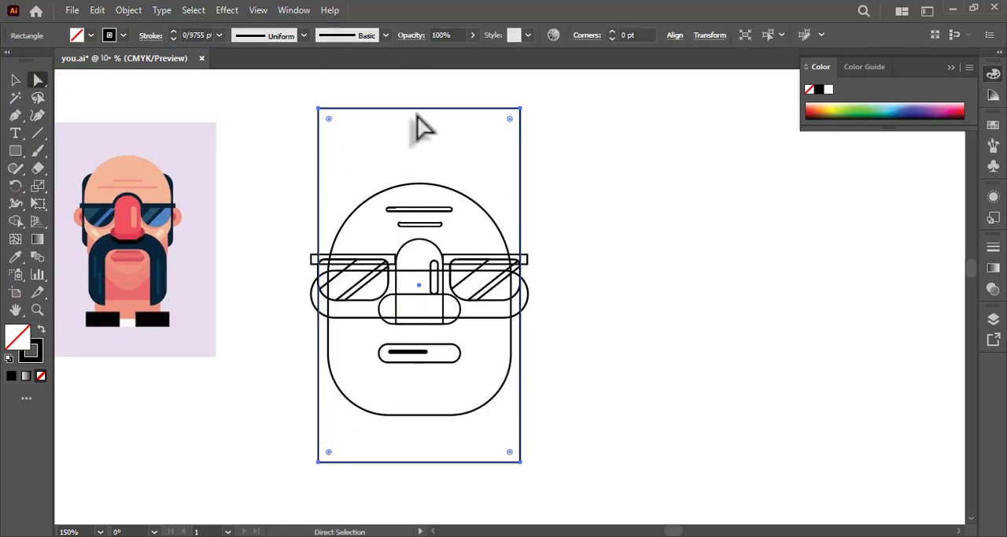
pyautogui.press('v')
pyautogui.moveTo(423, 109); pyautogui.dragTo(431, 298)
pyautogui.moveTo(395, 387); pyautogui.dragTo(404, 328)
# Round the new rectangle's two lower corners fully into a semicircular base and save the file.
pyautogui.press('a')
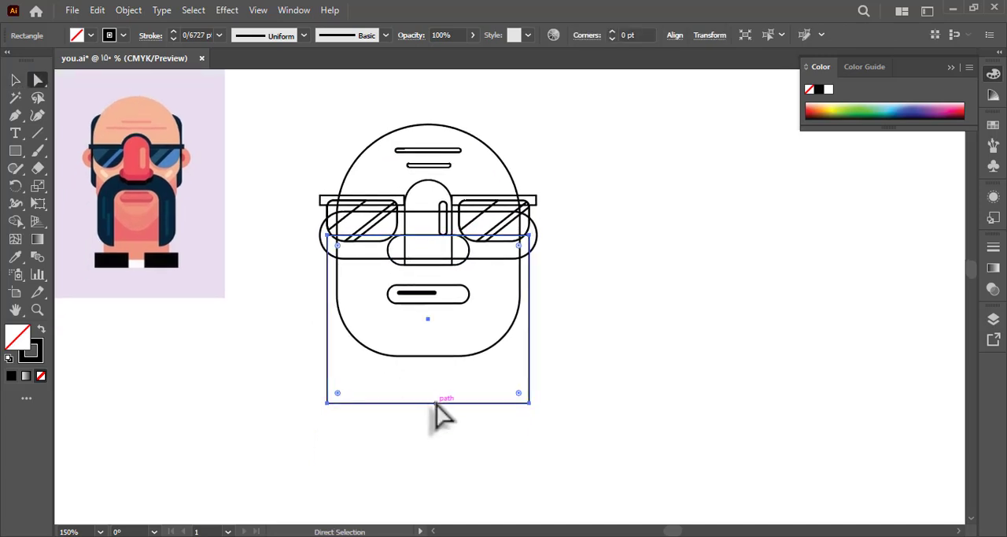
pyautogui.moveTo(394, 402); pyautogui.dragTo(452, 267)
pyautogui.click(212, 268)
pyautogui.moveTo(278, 278); pyautogui.dragTo(262, 305)
pyautogui.click(308, 300)
pyautogui.hotkey('ctrl', 's')
# Draw a large circle centred on the face with the Ellipse tool and send it behind the other shapes.
pyautogui.moveTo(17, 151); pyautogui.dragTo(62, 191)
pyautogui.moveTo(437, 224); pyautogui.dragTo(551, 358)
pyautogui.click(15, 80)
pyautogui.rightClick(284, 194)
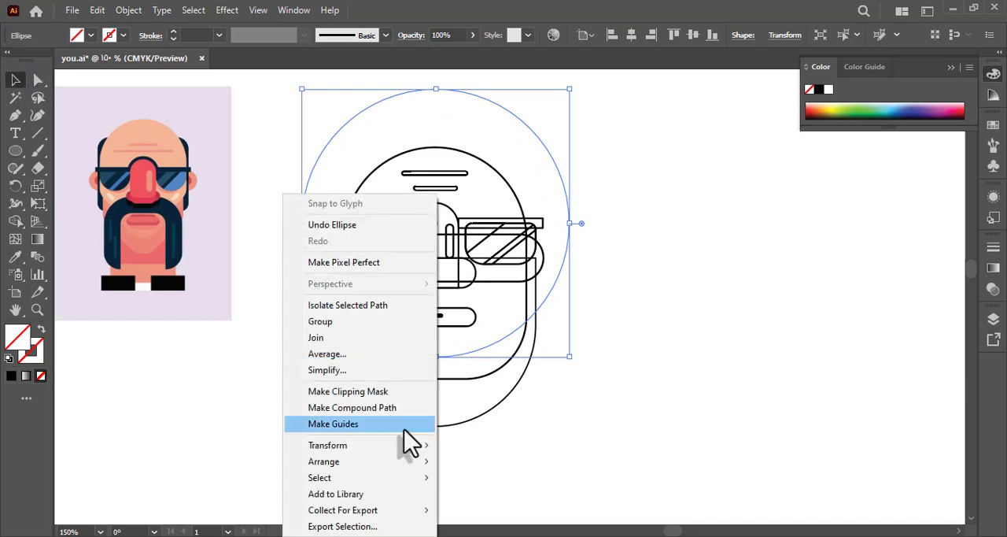
pyautogui.click(540, 521)
pyautogui.click(562, 450)
pyautogui.moveTo(573, 426); pyautogui.dragTo(632, 464)
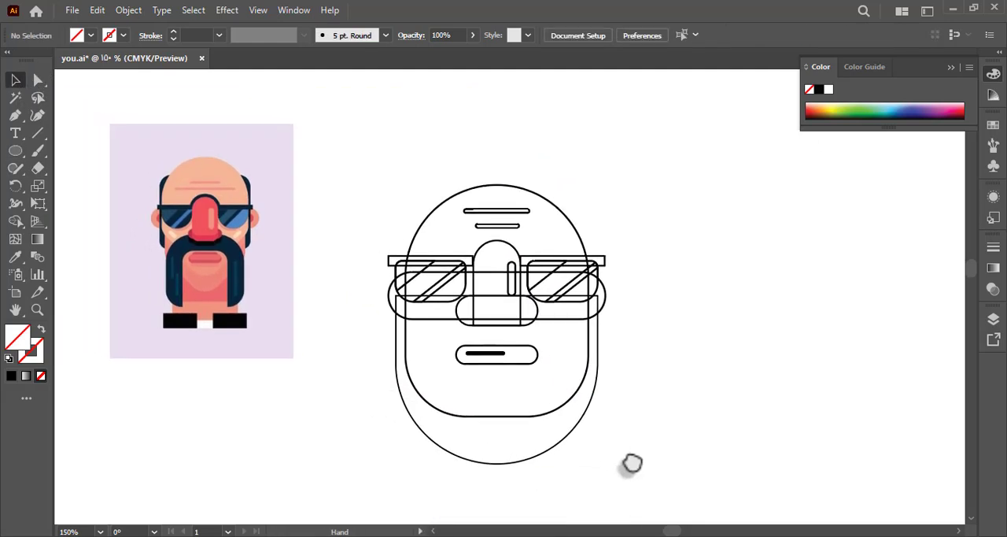
# Copy the head's black outline style onto the large circle with the Eyedropper.
pyautogui.click(392, 175)
pyautogui.press('i')
pyautogui.click(432, 214)
pyautogui.press('a')
pyautogui.click(339, 208)
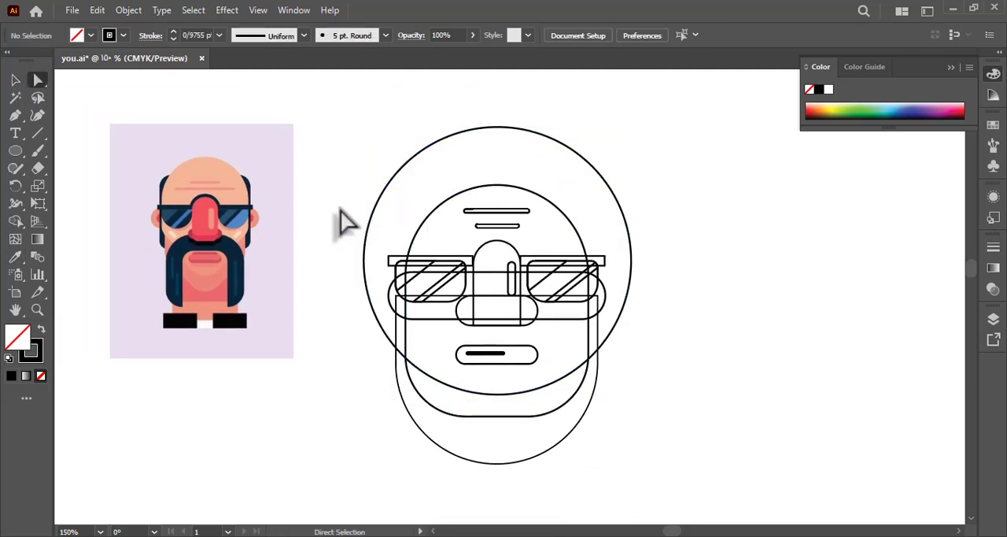
# Fill the head with the peach skin colour sampled from the reference using the Eyedropper.
pyautogui.click(405, 356)
pyautogui.press('i')
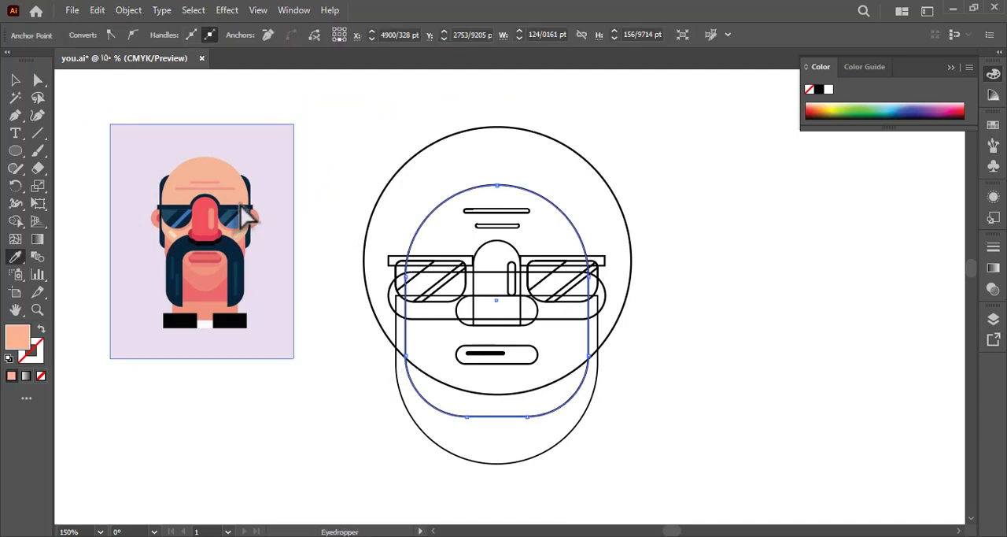
pyautogui.click(246, 214)
pyautogui.press('a')
pyautogui.click(383, 247)
# Fill both forehead lines with the darker skin tone sampled from the reference's wrinkles.
pyautogui.click(496, 211)
pyautogui.press('i')
pyautogui.click(230, 187)
pyautogui.press('a')
pyautogui.click(483, 226)
pyautogui.press('i')
pyautogui.click(494, 212)
pyautogui.press('a')
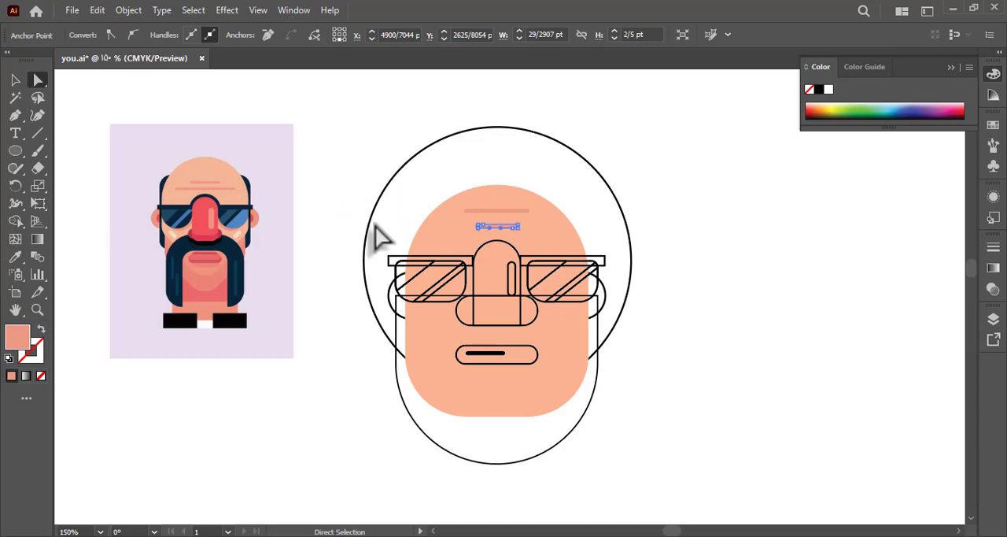
# Fill the left lens with dark navy and its diagonal stripe with bright blue, sampled from the reference sunglasses.
pyautogui.click(466, 290)
pyautogui.press('i')
pyautogui.press('a')
pyautogui.click(444, 286)
pyautogui.press('i')
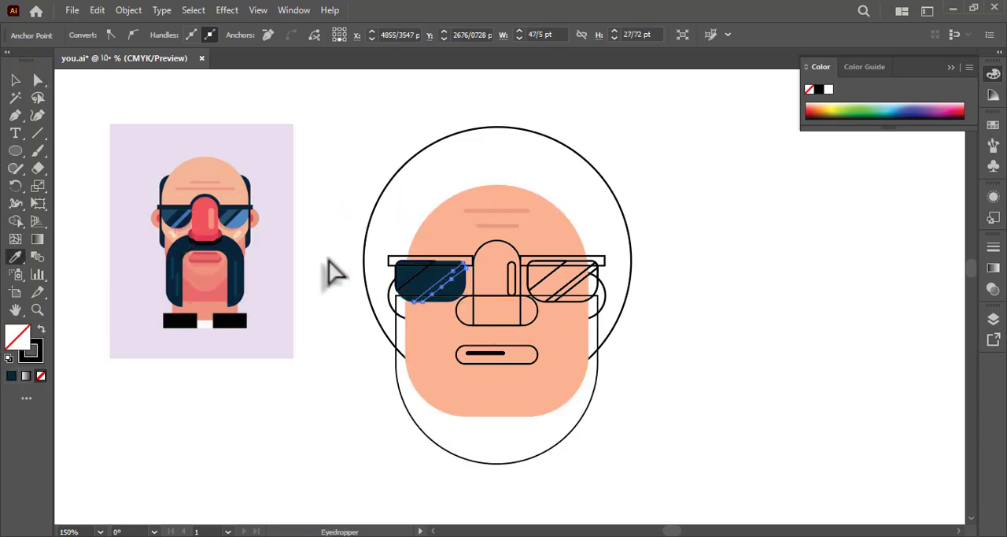
pyautogui.click(186, 217)
pyautogui.press('a')
# Fill the left lens's upper corner reflection with the medium blue sampled from the reference.
pyautogui.click(409, 285)
pyautogui.click(410, 280)
pyautogui.press('i')
pyautogui.click(168, 217)
pyautogui.press('a')
pyautogui.click(326, 218)
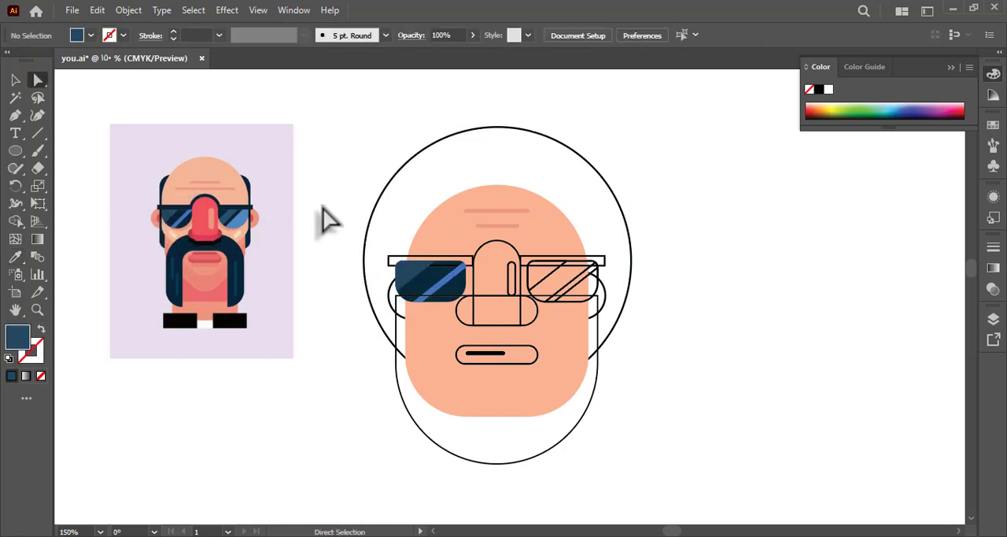
# Fill the bar above the left lens with dark navy sampled from the reference sunglasses.
pyautogui.click(432, 259)
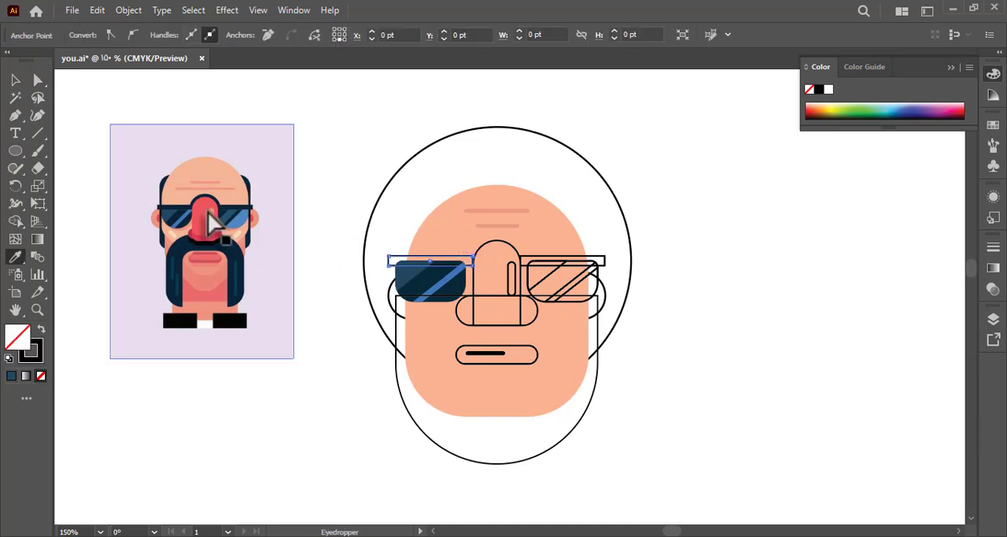
pyautogui.click(182, 219)
pyautogui.press('a')
pyautogui.click(322, 218)
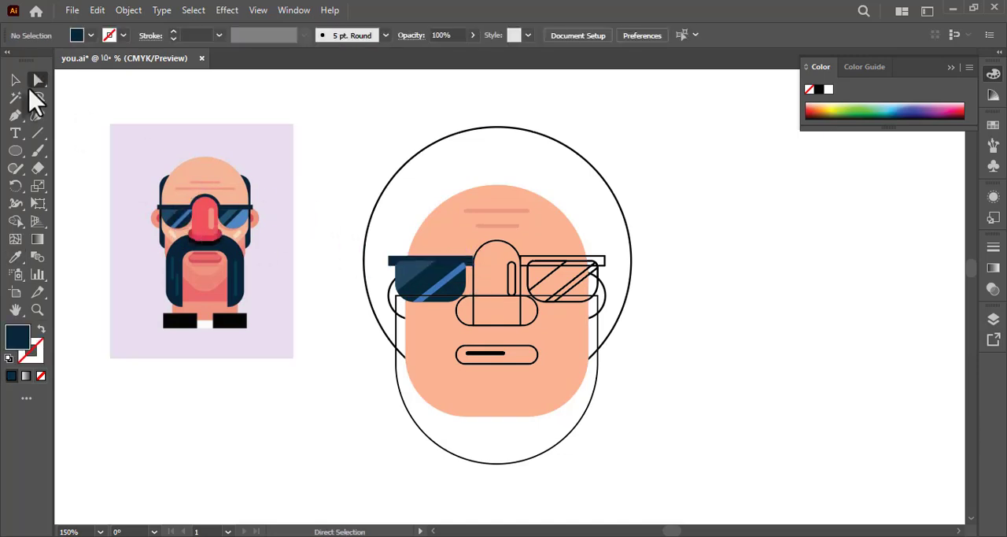
# Isolate the left lens group and bring its top bar to the front.
pyautogui.click(15, 80)
pyautogui.doubleClick(443, 284)
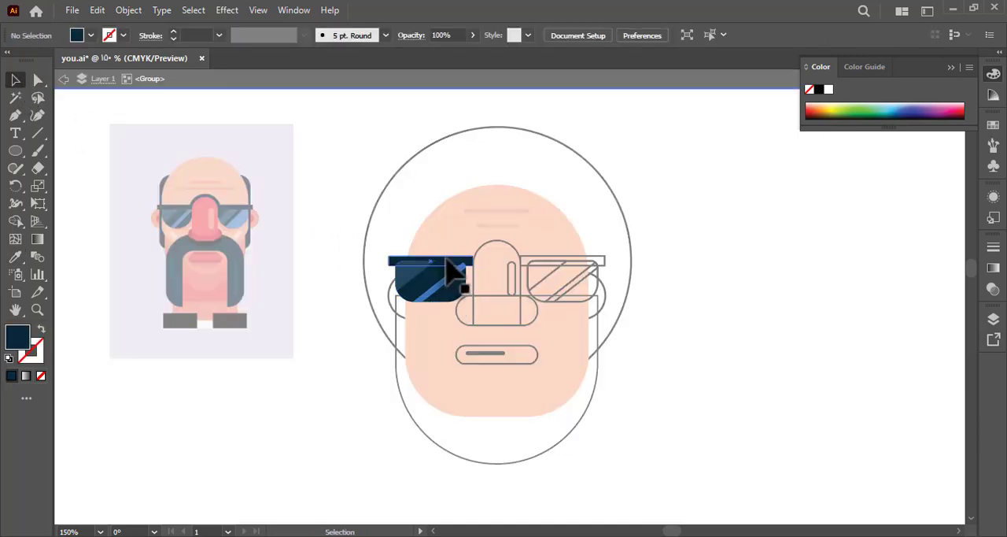
pyautogui.rightClick(444, 261)
pyautogui.moveTo(573, 469)
pyautogui.click(628, 469)
pyautogui.doubleClick(629, 466)
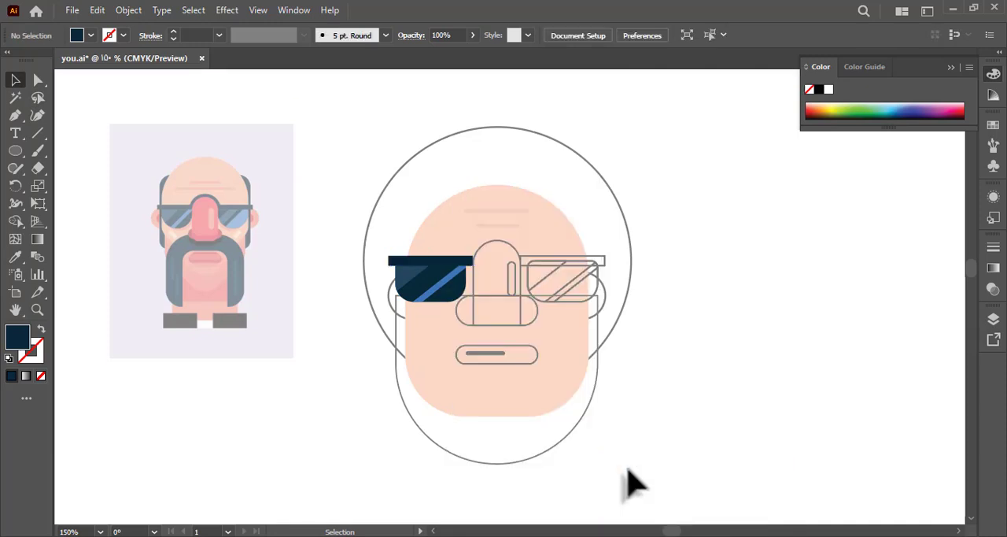
# Isolate the nose group and fill the narrow highlight strip with the salmon sampled from the reference nose highlight.
pyautogui.click(441, 287)
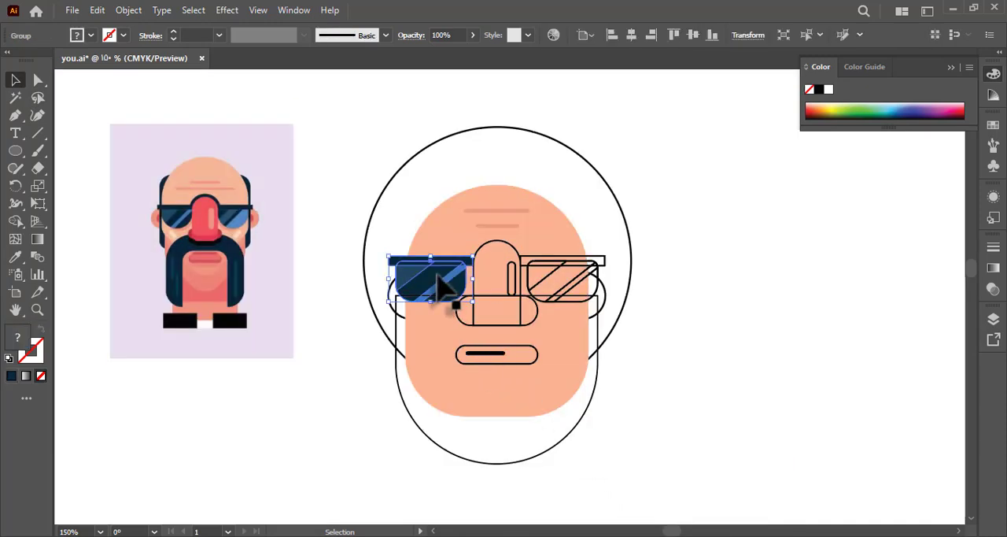
pyautogui.click(536, 324)
pyautogui.keyDown('shift'); pyautogui.click(511, 288); pyautogui.keyUp('shift')
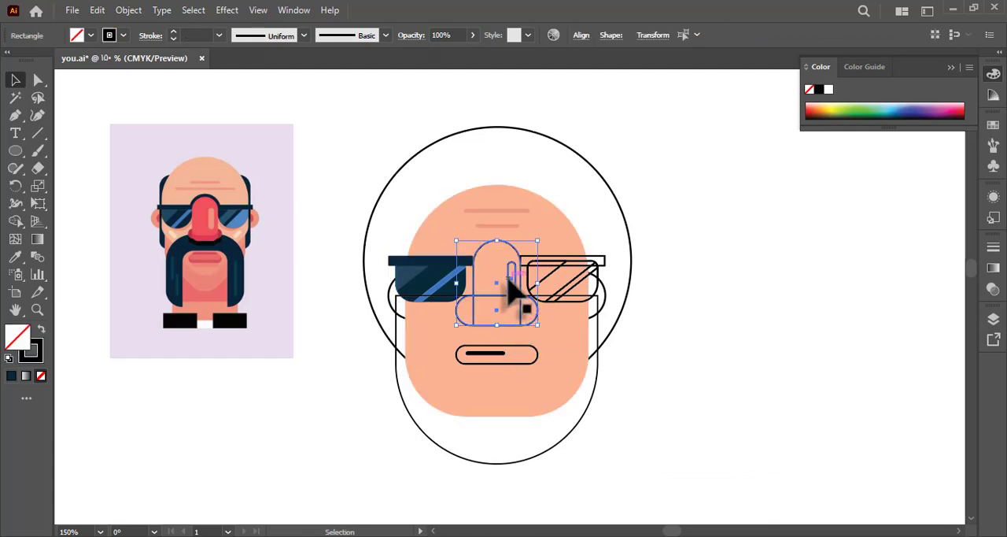
pyautogui.doubleClick(511, 284)
pyautogui.press('i')
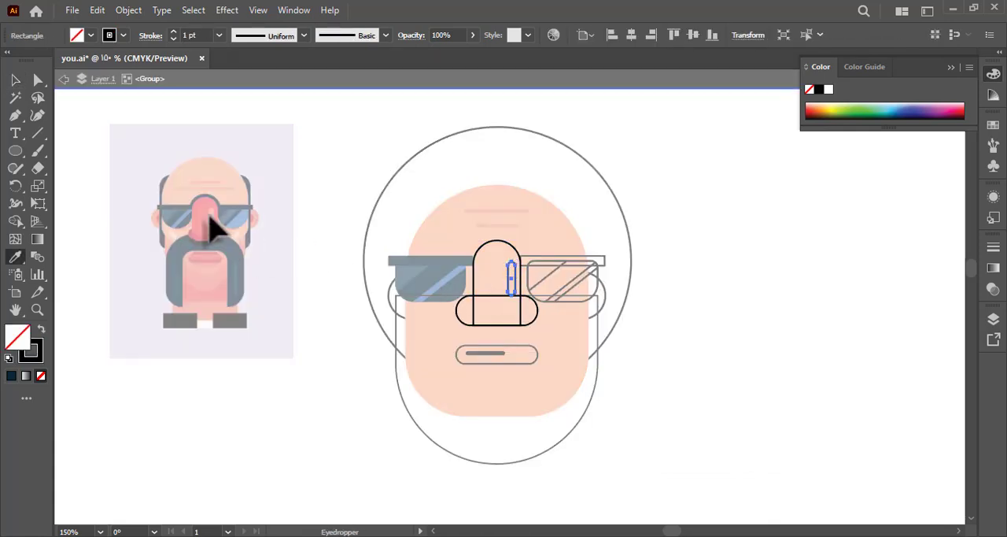
pyautogui.click(212, 228)
pyautogui.press('a')
pyautogui.doubleClick(367, 240)
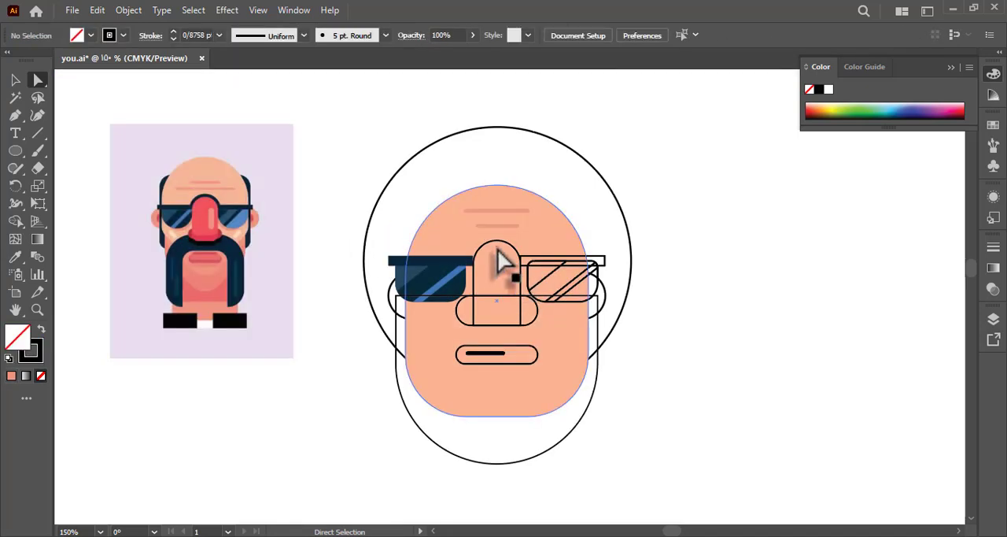
# Fill the main nose shape with the bright red sampled from the reference nose, keeping the highlight strip salmon.
pyautogui.click(504, 261)
pyautogui.press('i')
pyautogui.click(213, 204)
pyautogui.press('a')
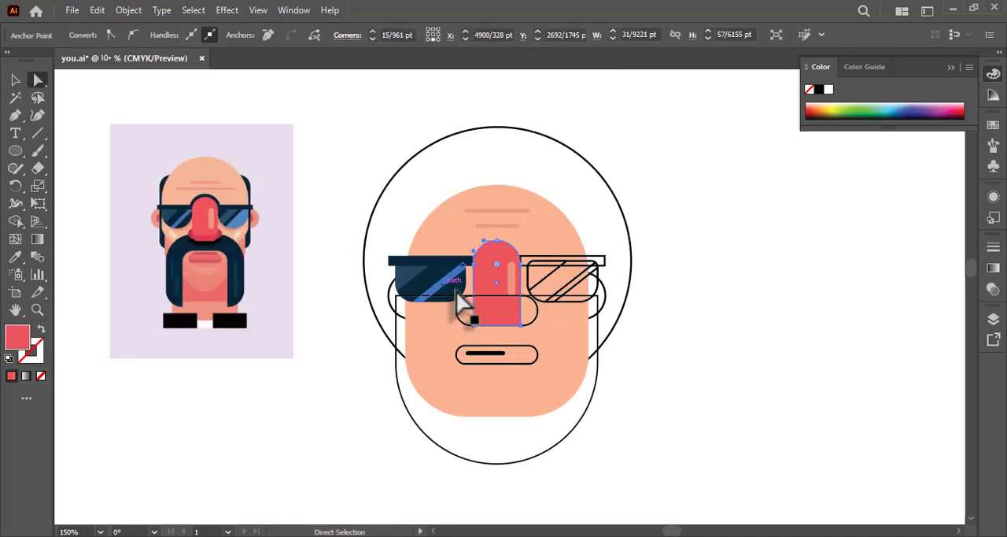
pyautogui.click(512, 277)
pyautogui.press('i')
pyautogui.press('a')
# Fill the wide nostril shape behind the nose with the dark crimson sampled from the reference.
pyautogui.click(460, 321)
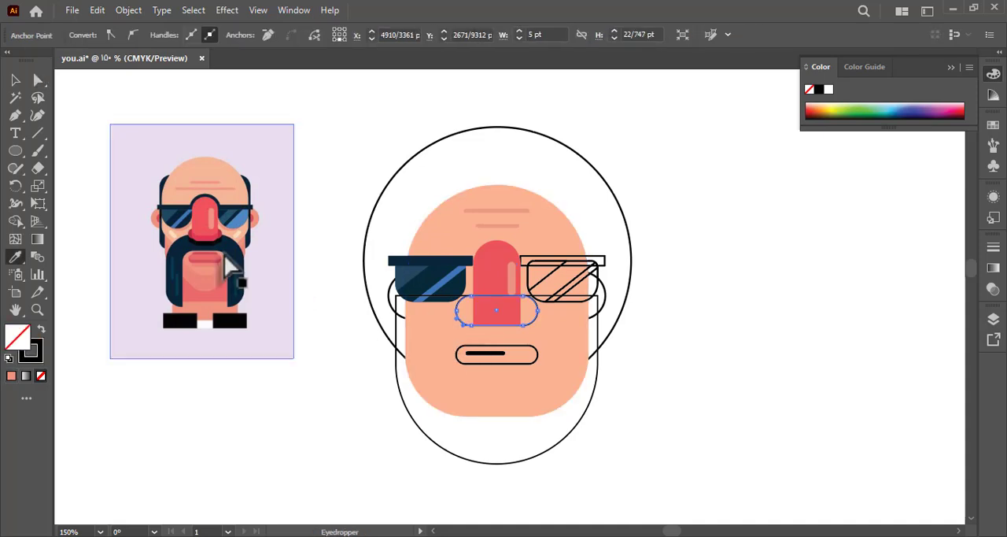
pyautogui.click(195, 246)
pyautogui.press('a')
pyautogui.click(315, 221)
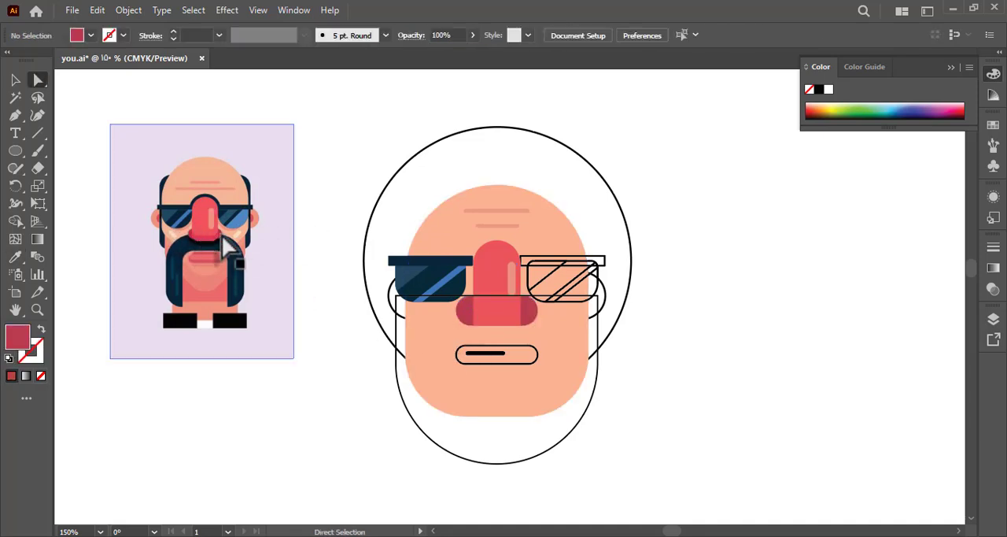
# Isolate the nose group and nudge the crimson nostril shape slightly upward.
pyautogui.click(16, 82)
pyautogui.click(465, 339)
pyautogui.doubleClick(464, 337)
pyautogui.click(460, 313)
pyautogui.press('Up')
pyautogui.press('Up')
pyautogui.press('Up')
pyautogui.press('Up')
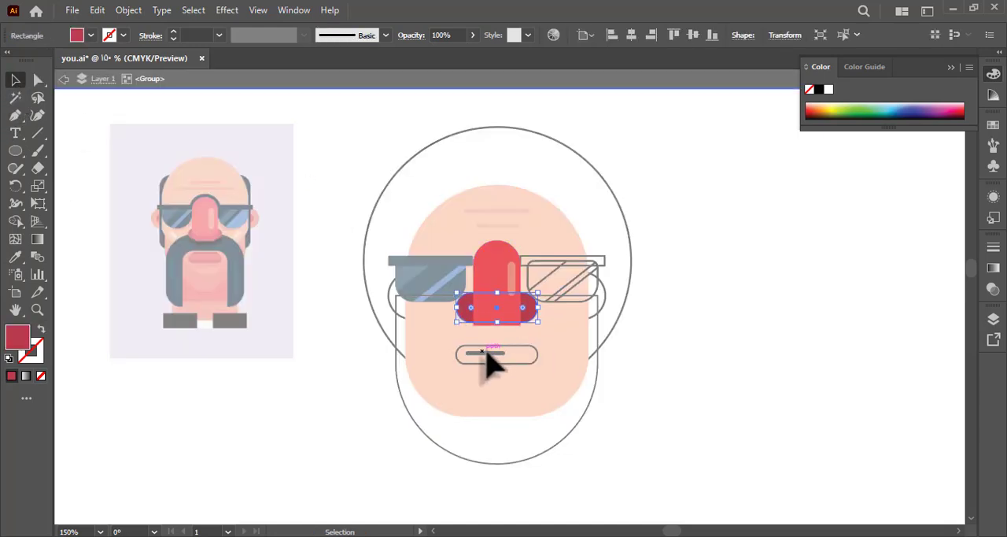
# Reduce the radius of the nose's top corners and round its bottom corners fully to about 15.96 pt.
pyautogui.click(442, 331)
pyautogui.press('a')
pyautogui.moveTo(434, 325); pyautogui.dragTo(485, 285)
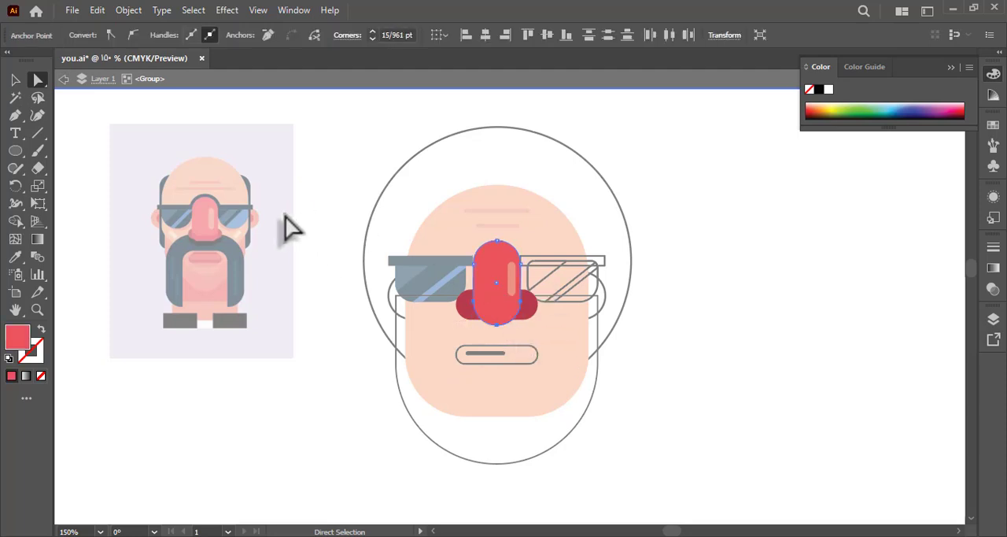
pyautogui.click(291, 229)
pyautogui.click(504, 254)
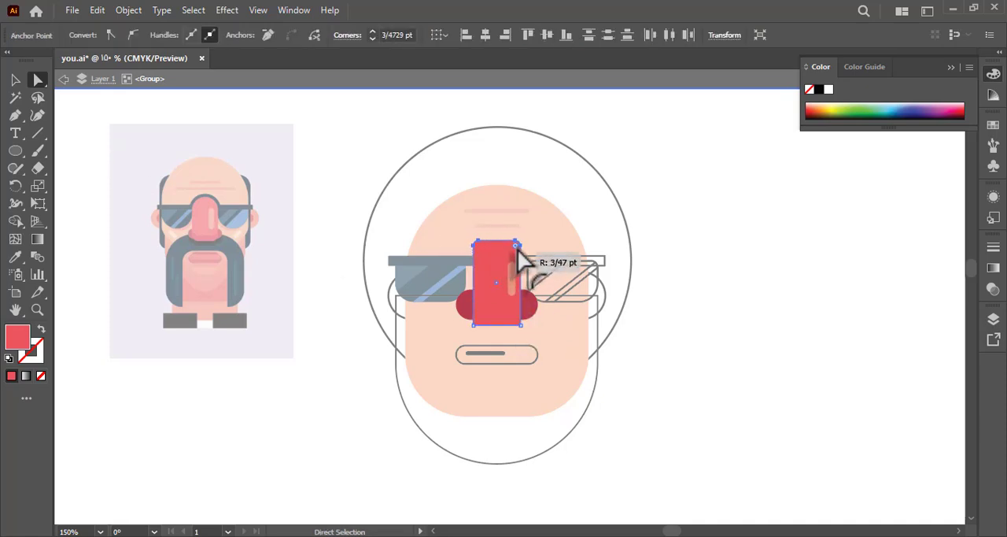
pyautogui.click(521, 325)
pyautogui.keyDown('shift'); pyautogui.click(474, 325); pyautogui.keyUp('shift')
pyautogui.moveTo(489, 314); pyautogui.dragTo(500, 305)
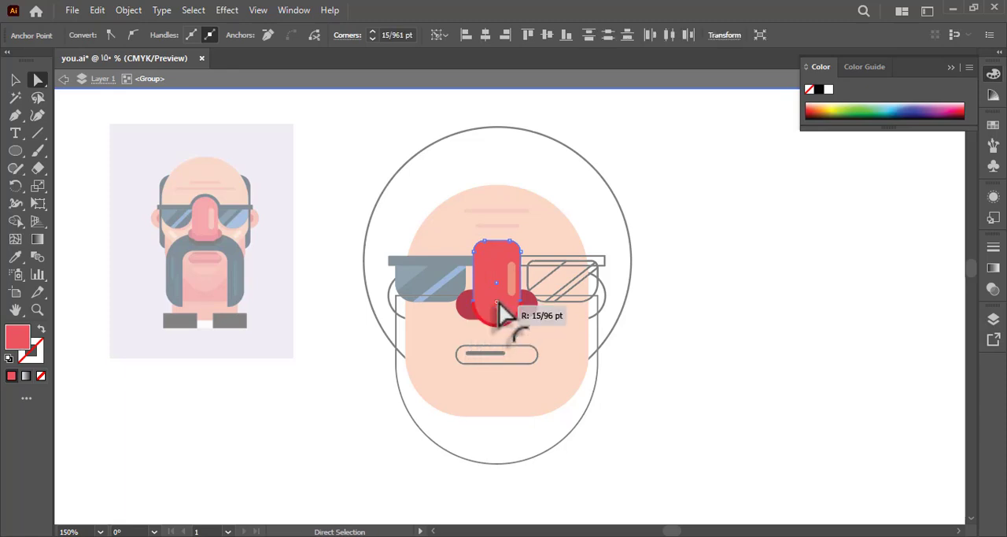
# Cut a crescent from duplicated nose shapes with the Shape Builder and place it on the nose's lower end.
pyautogui.click(14, 83)
pyautogui.click(323, 140)
pyautogui.moveTo(496, 303); pyautogui.dragTo(499, 427)
pyautogui.click(416, 423)
pyautogui.click(16, 220)
pyautogui.keyDown('alt'); pyautogui.click(511, 387); pyautogui.keyUp('alt')
pyautogui.click(14, 80)
pyautogui.moveTo(496, 453); pyautogui.dragTo(506, 329)
# Fill the crescent at the nose's lower end with the darker red sampled from the reference nose.
pyautogui.doubleClick(349, 321)
pyautogui.press('a')
pyautogui.click(502, 319)
pyautogui.press('i')
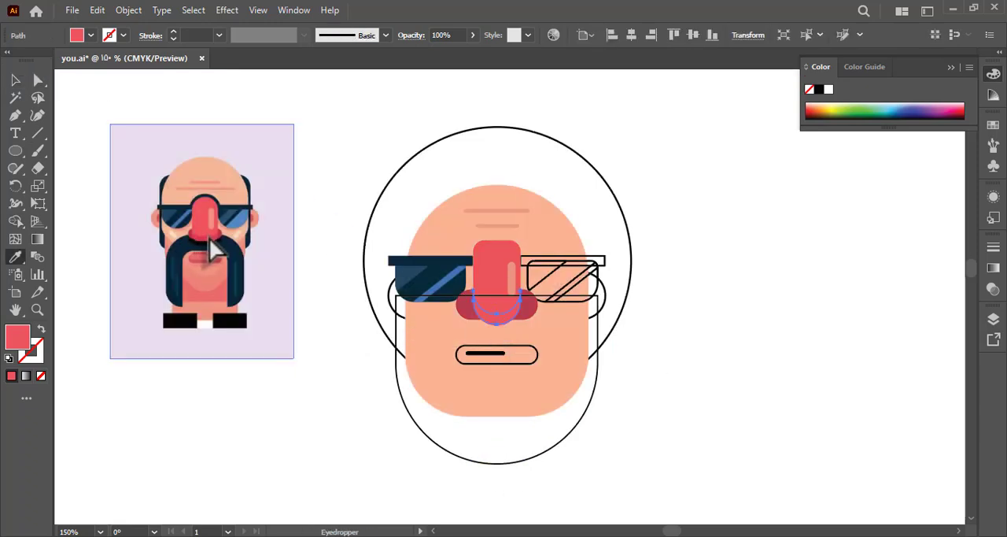
pyautogui.click(208, 238)
pyautogui.press('a')
pyautogui.click(332, 239)
# Align the dark red crescent with the nose's bottom edge and save the document.
pyautogui.press('z')
pyautogui.moveTo(508, 337); pyautogui.dragTo(331, 239)
pyautogui.click(16, 81)
pyautogui.doubleClick(438, 250)
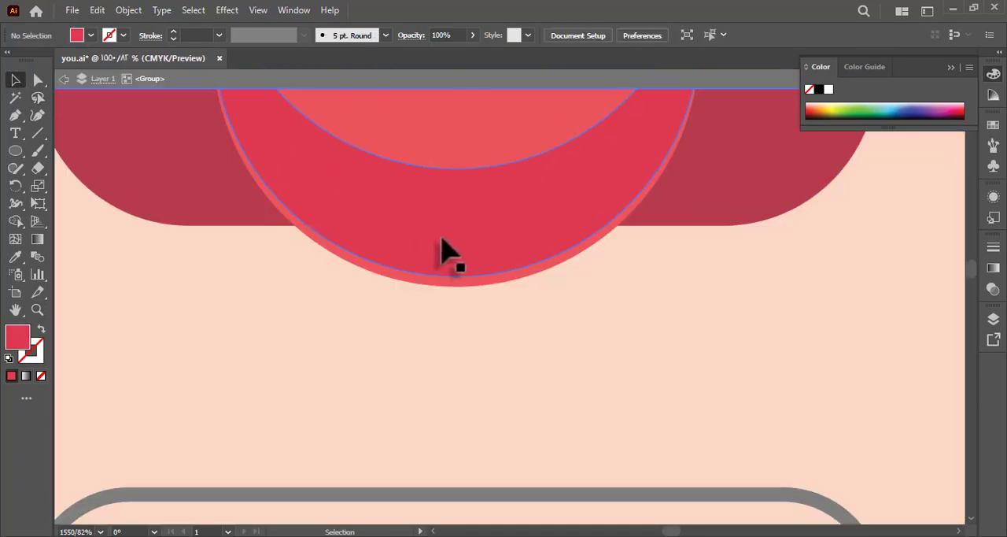
pyautogui.click(443, 258)
pyautogui.press('z')
pyautogui.moveTo(502, 270); pyautogui.dragTo(318, 280)
pyautogui.moveTo(464, 275); pyautogui.dragTo(322, 268)
pyautogui.moveTo(301, 258); pyautogui.dragTo(404, 285)
pyautogui.press('a')
pyautogui.doubleClick(393, 284)
pyautogui.hotkey('ctrl', 's')
pyautogui.moveTo(372, 251); pyautogui.dragTo(354, 254)
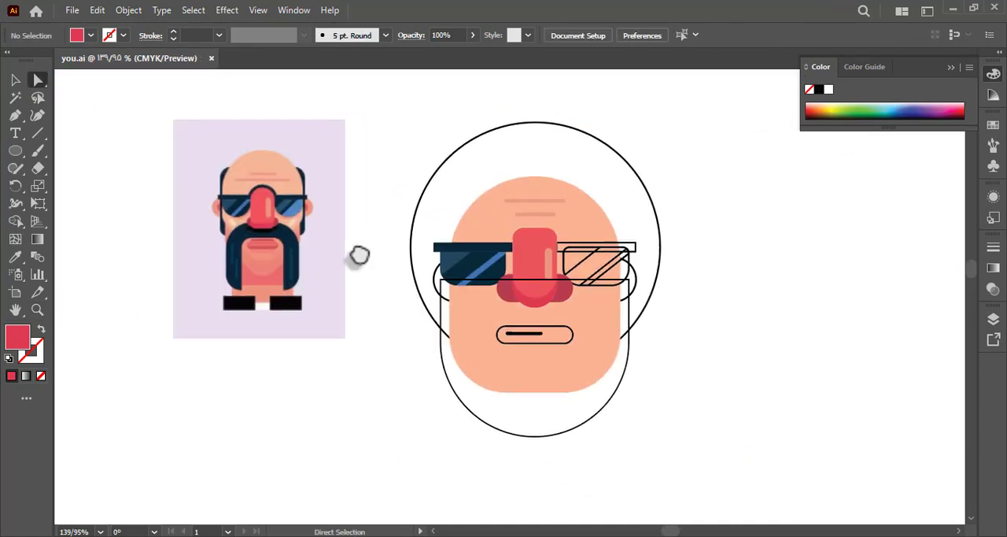
# Place a locked copy of the coloured left lens group over the right lens and delete the old outlined lens.
pyautogui.click(15, 80)
pyautogui.click(454, 250)
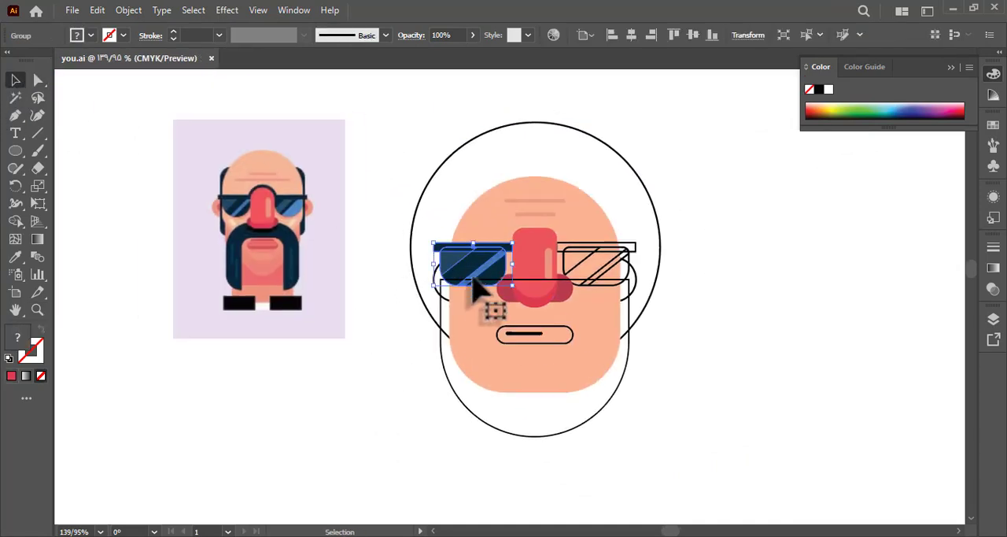
pyautogui.moveTo(484, 285); pyautogui.dragTo(609, 285)
pyautogui.hotkey('ctrl', '2')
pyautogui.click(610, 274)
pyautogui.press('Delete')
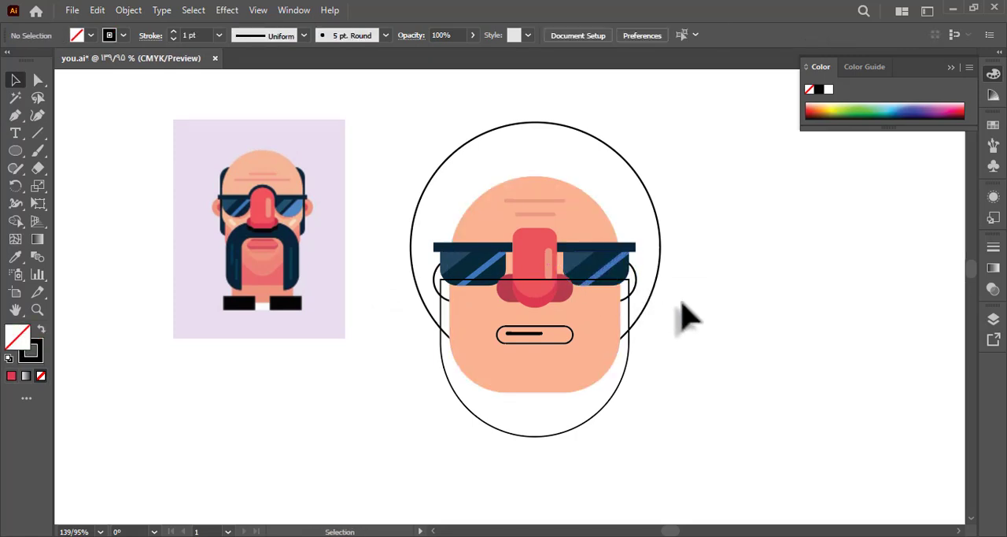
# Fill the rounded ear shape behind the face with the salmon pink sampled from the reference ear.
pyautogui.click(449, 281)
pyautogui.press('i')
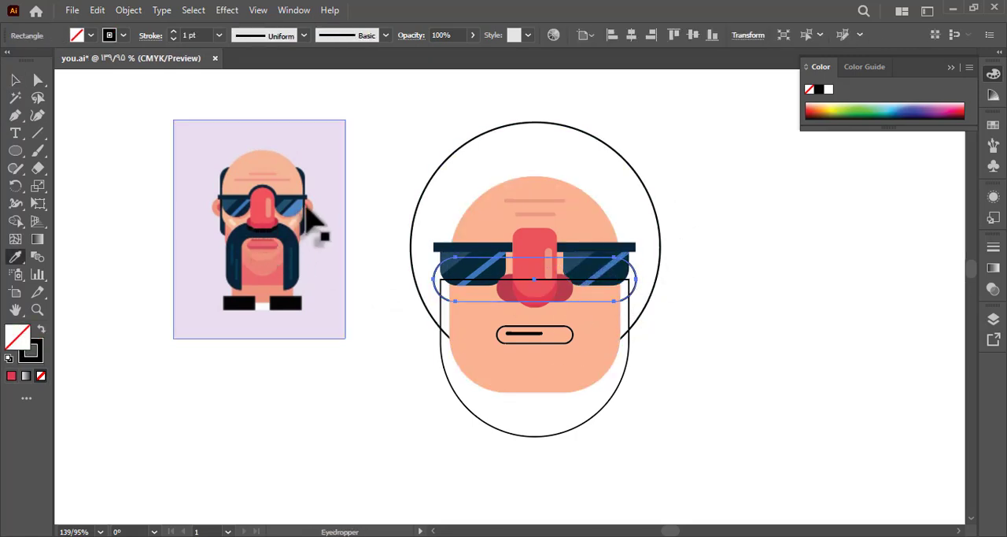
pyautogui.click(311, 208)
pyautogui.press('a')
pyautogui.click(360, 216)
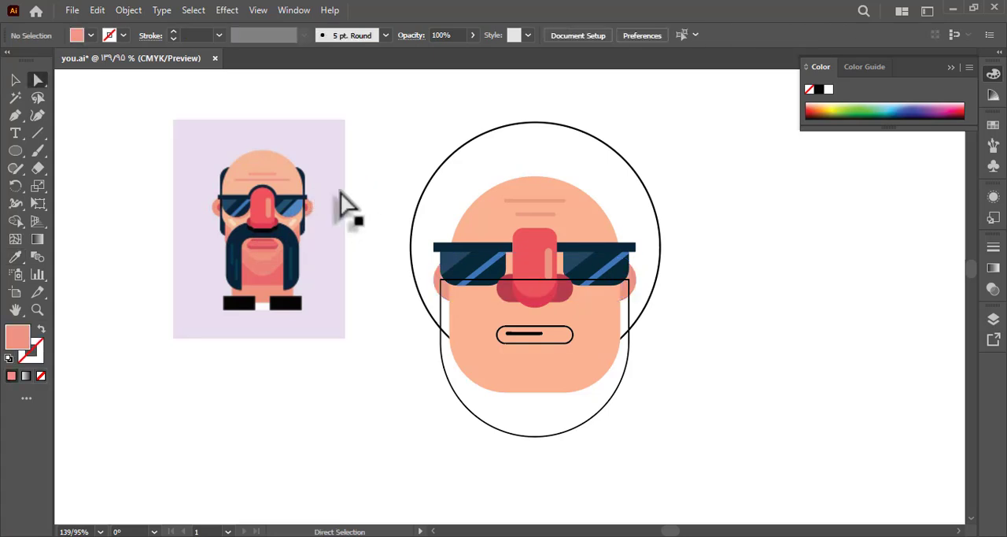
# Fill the large jaw shape with the coral red sampled from the reference and send it to the back.
pyautogui.press('v')
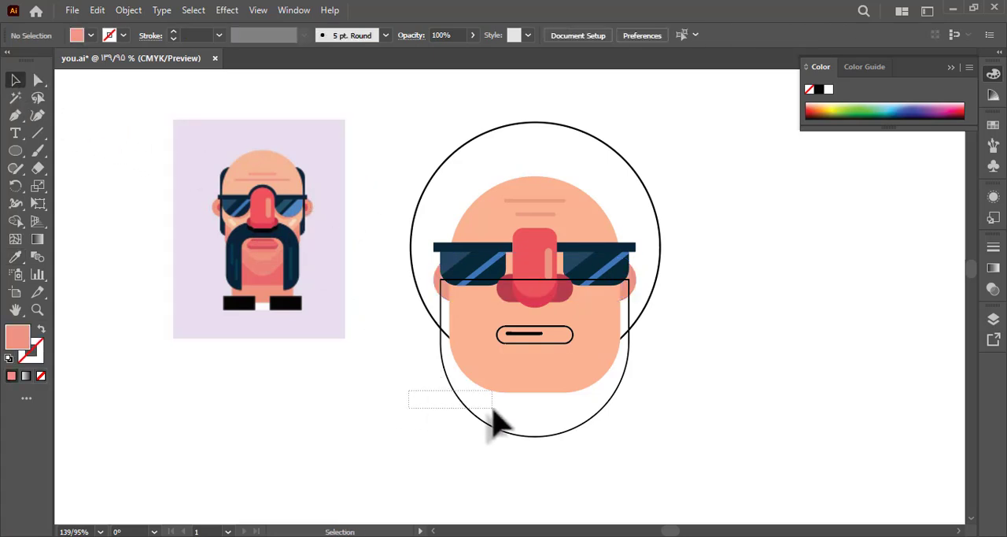
pyautogui.click(494, 422)
pyautogui.press('i')
pyautogui.click(267, 287)
pyautogui.rightClick(280, 299)
pyautogui.moveTo(421, 463)
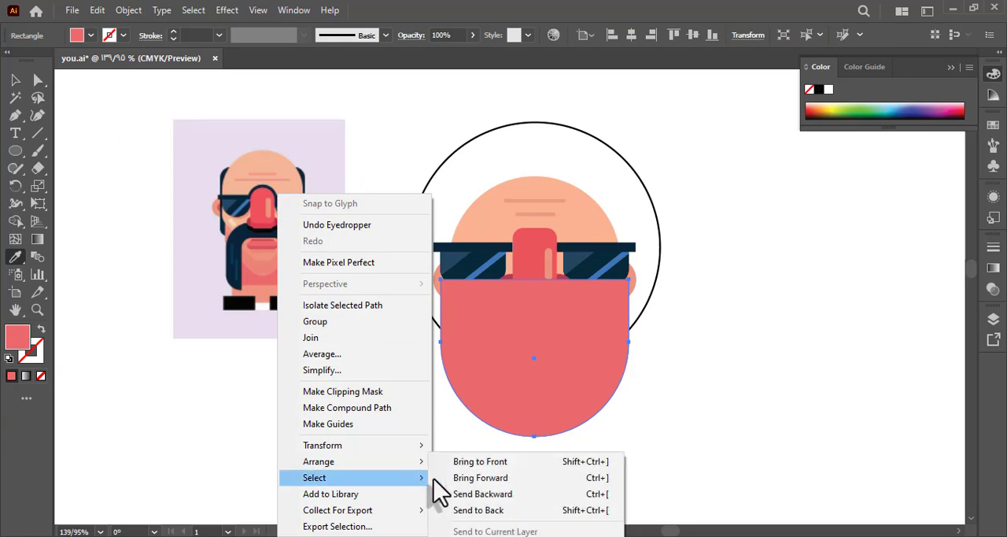
pyautogui.click(504, 510)
pyautogui.click(449, 472)
# Fill the mouth with coral red and its inner line with dark pink, both sampled from the reference lips.
pyautogui.press('a')
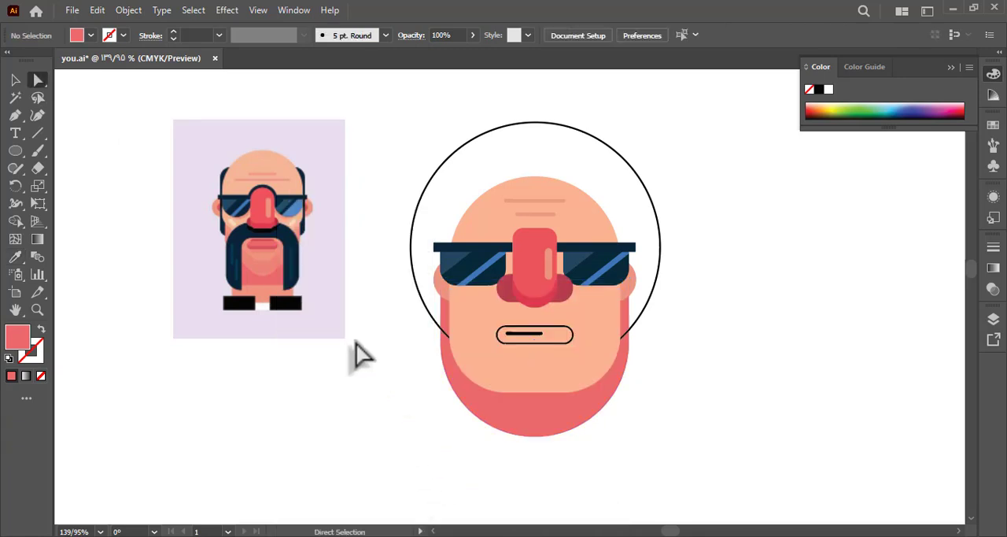
pyautogui.click(538, 340)
pyautogui.press('i')
pyautogui.click(270, 243)
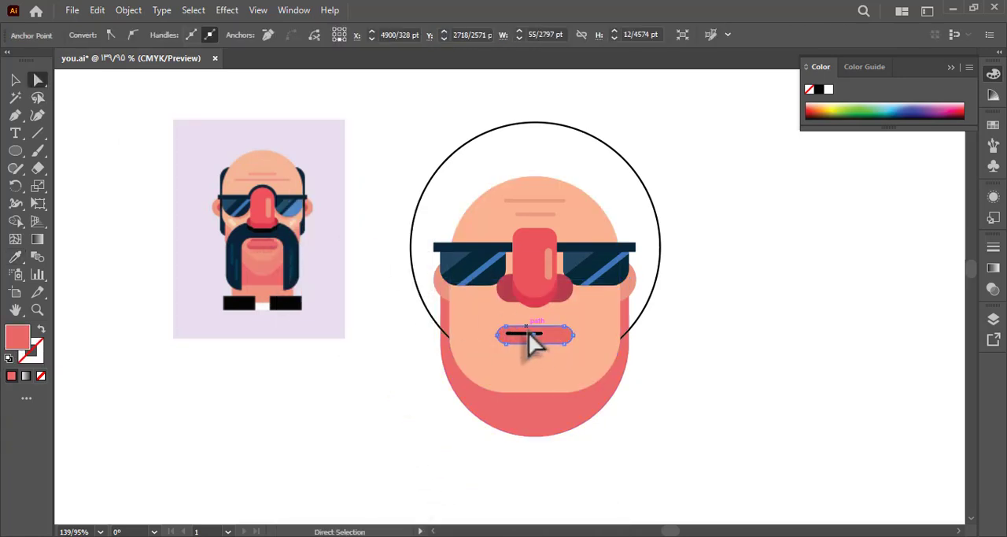
pyautogui.click(529, 334)
pyautogui.press('i')
pyautogui.click(274, 249)
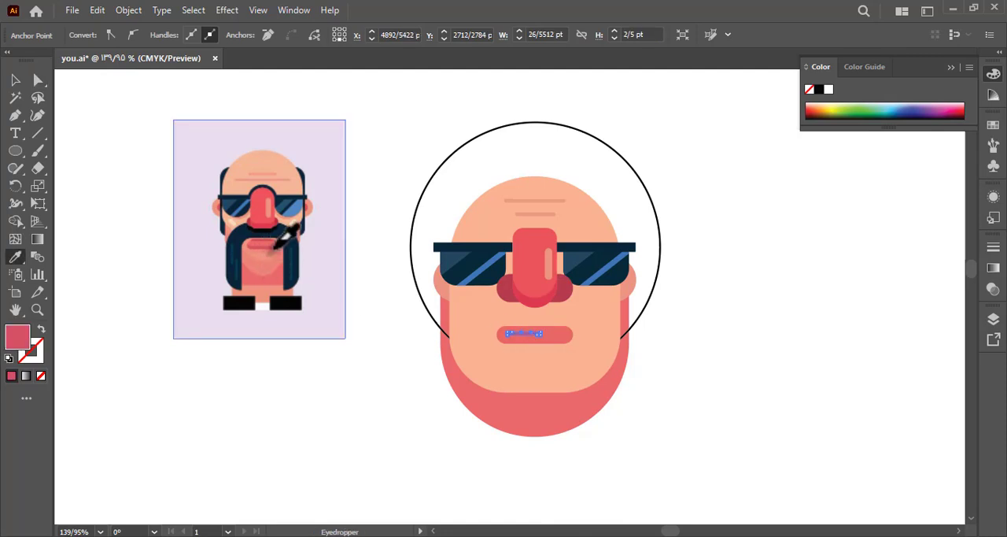
pyautogui.press('a')
pyautogui.click(347, 271)
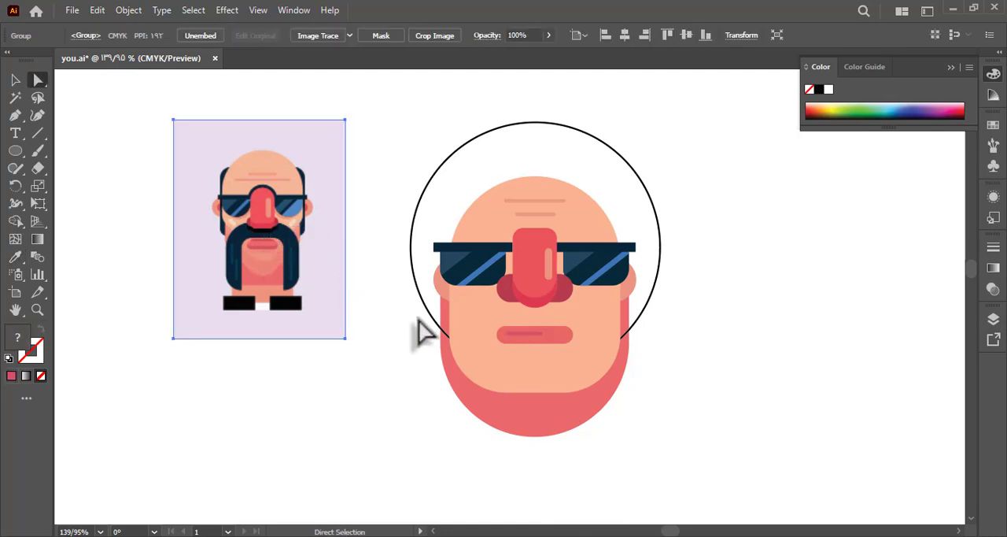
# Fill the large hair circle with the very dark navy sampled from the reference's hair.
pyautogui.moveTo(352, 204); pyautogui.dragTo(333, 221)
pyautogui.moveTo(382, 149); pyautogui.dragTo(455, 191)
pyautogui.press('i')
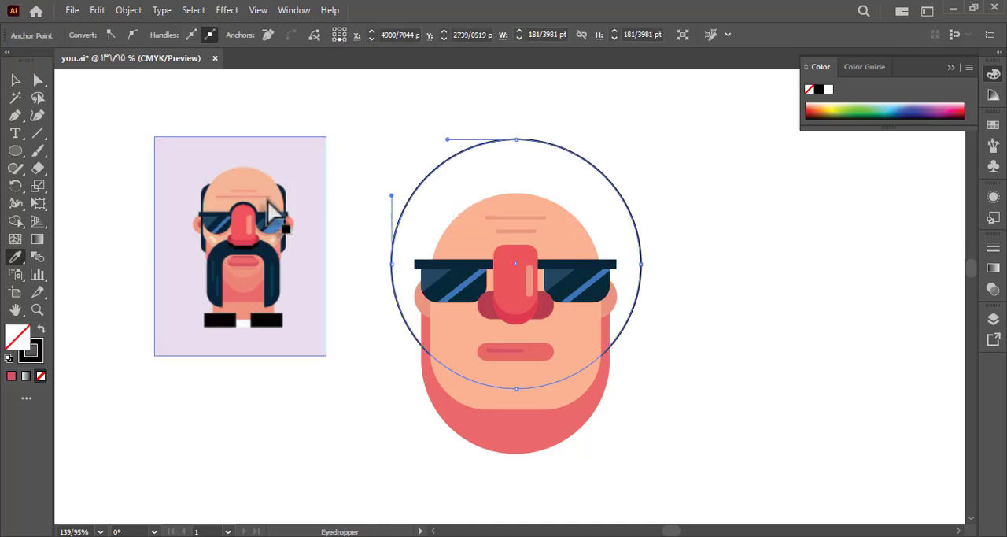
pyautogui.click(284, 194)
pyautogui.press('a')
pyautogui.click(325, 212)
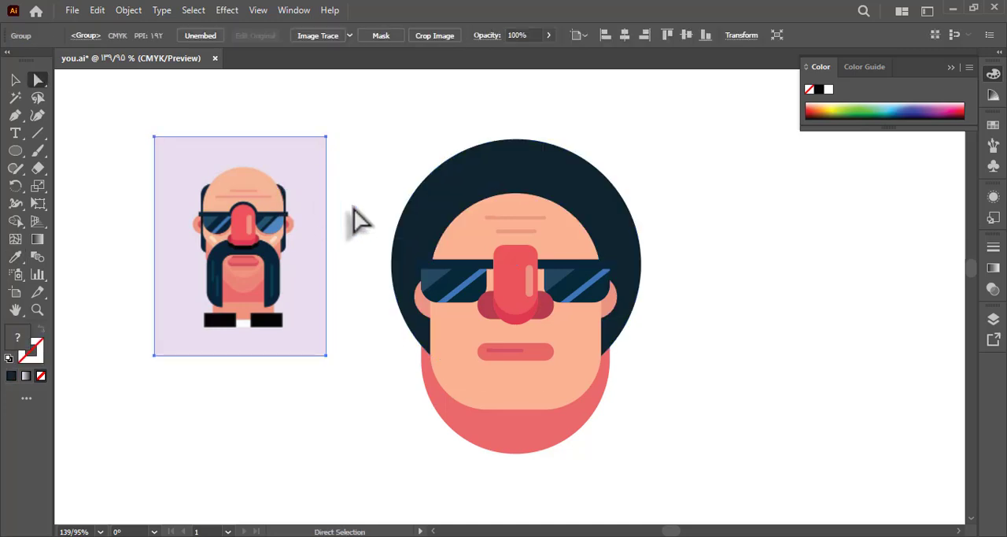
# Try to send the dark hair circle to the back, behind the jaw shape.
pyautogui.click(15, 80)
pyautogui.rightClick(393, 260)
pyautogui.moveTo(507, 461)
pyautogui.click(599, 510)
pyautogui.click(613, 473)
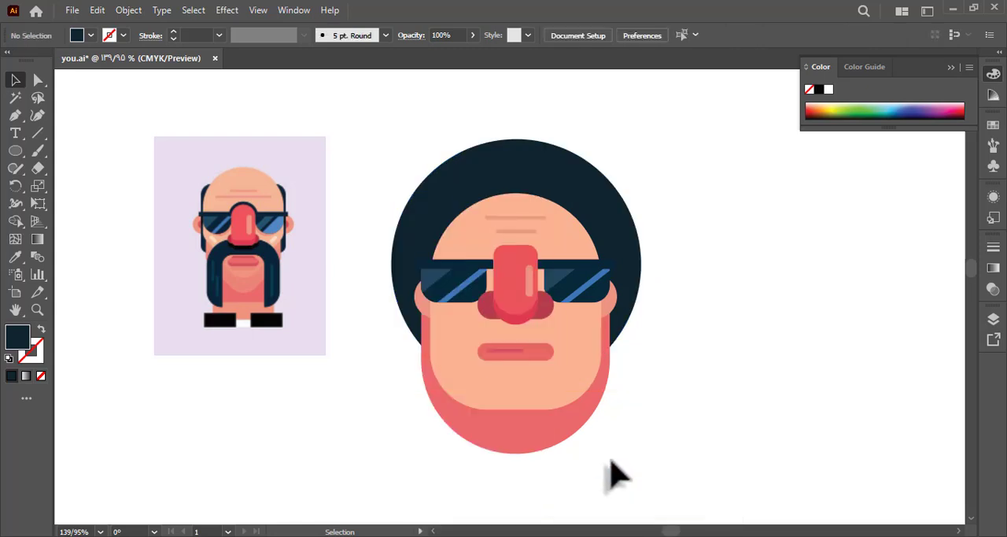
pyautogui.moveTo(658, 392); pyautogui.dragTo(640, 395)
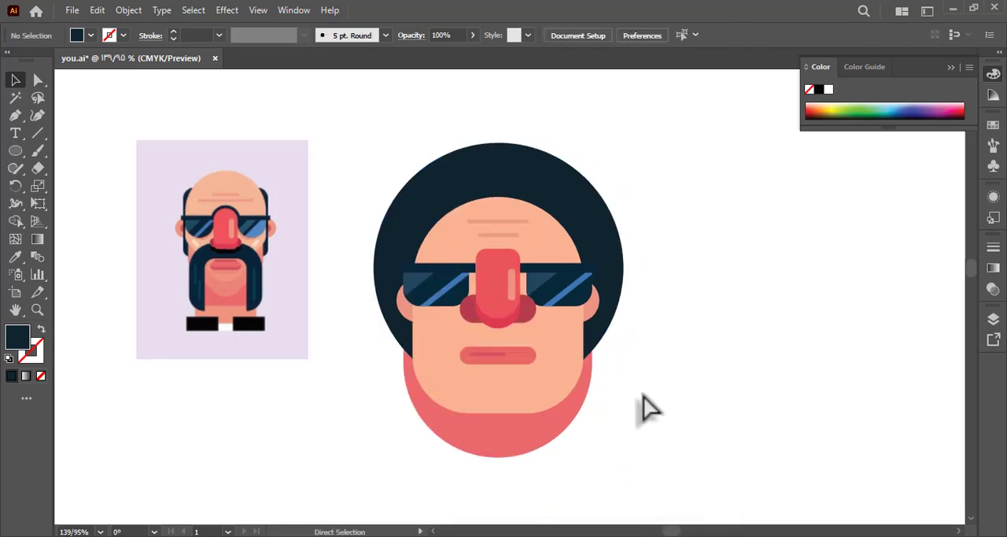
pyautogui.rightClick(614, 411)
pyautogui.click(616, 423)
pyautogui.click(565, 437)
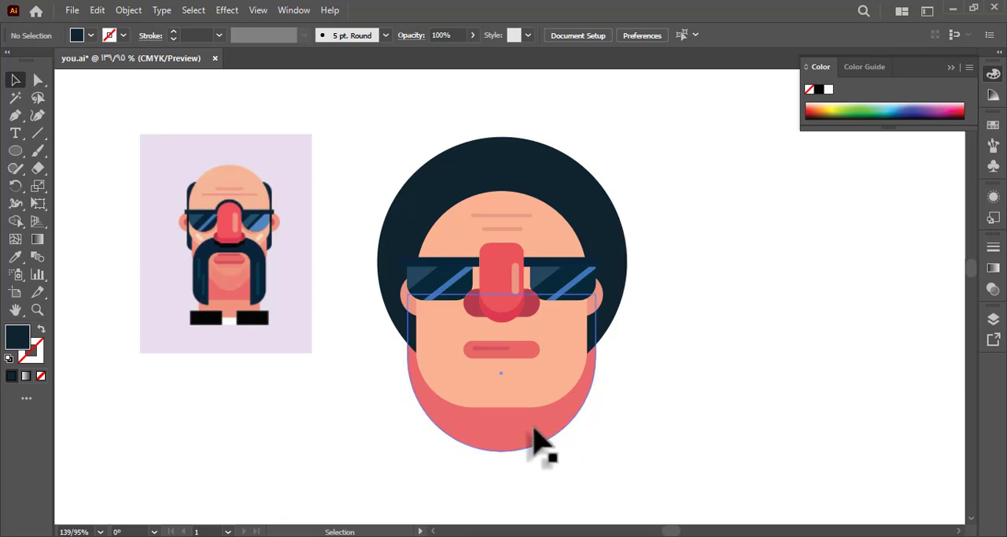
pyautogui.moveTo(634, 435); pyautogui.dragTo(597, 438)
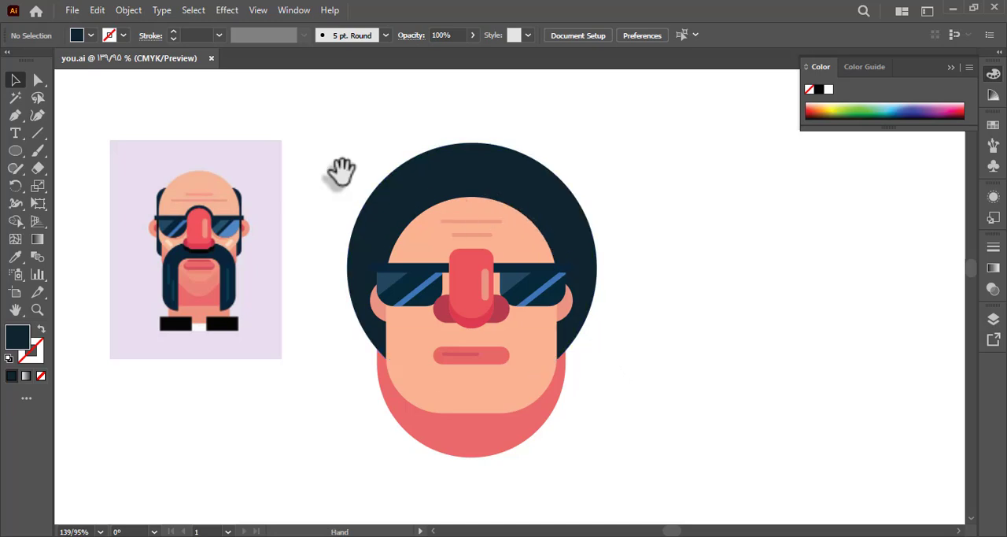
# Isolate the ear shape, paste a copy in front of it, and scale the copy to about 130 by 17 pt.
pyautogui.moveTo(341, 172); pyautogui.dragTo(340, 162)
pyautogui.doubleClick(375, 296)
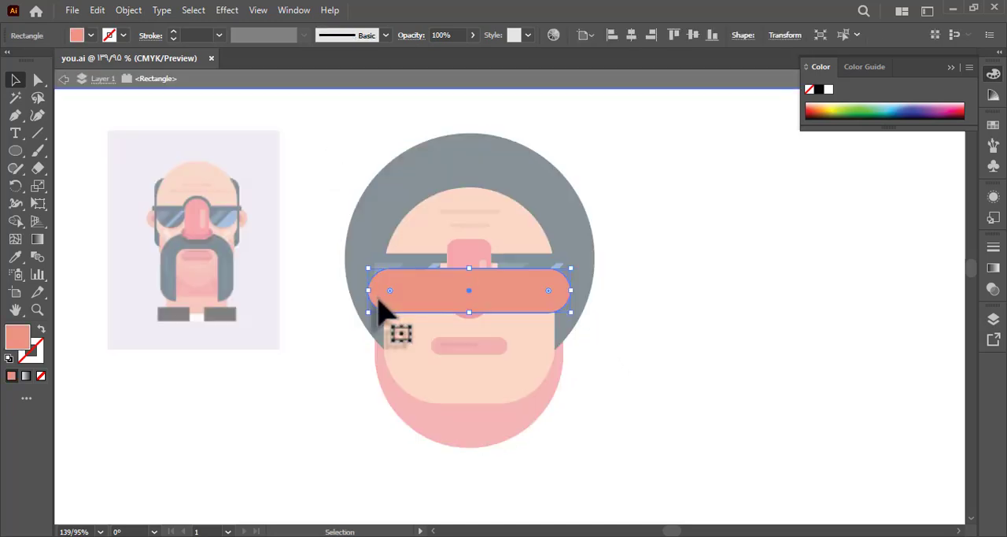
pyautogui.hotkey('ctrl', 'v')
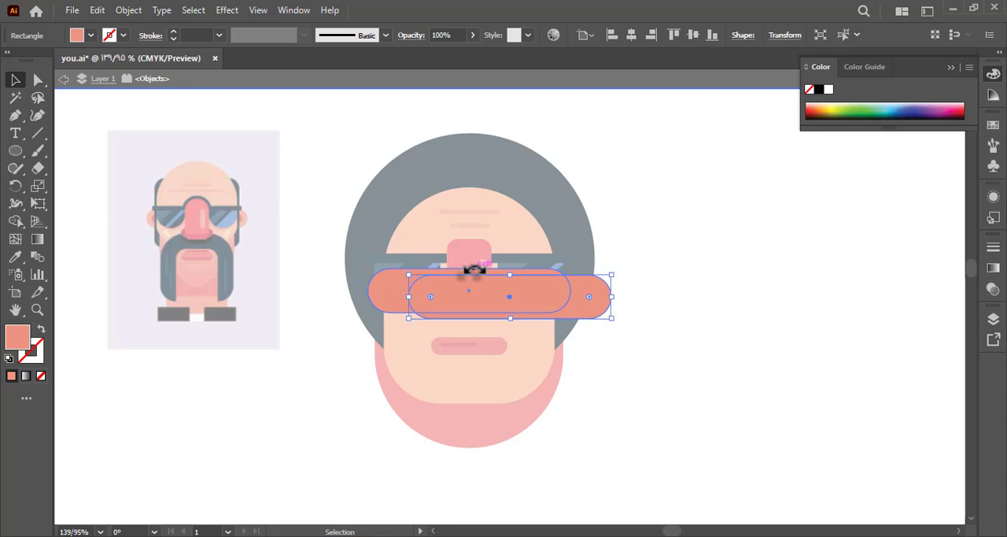
pyautogui.hotkey('ctrl', 'z')
pyautogui.hotkey('ctrl', 'f')
pyautogui.moveTo(472, 270); pyautogui.dragTo(472, 286)
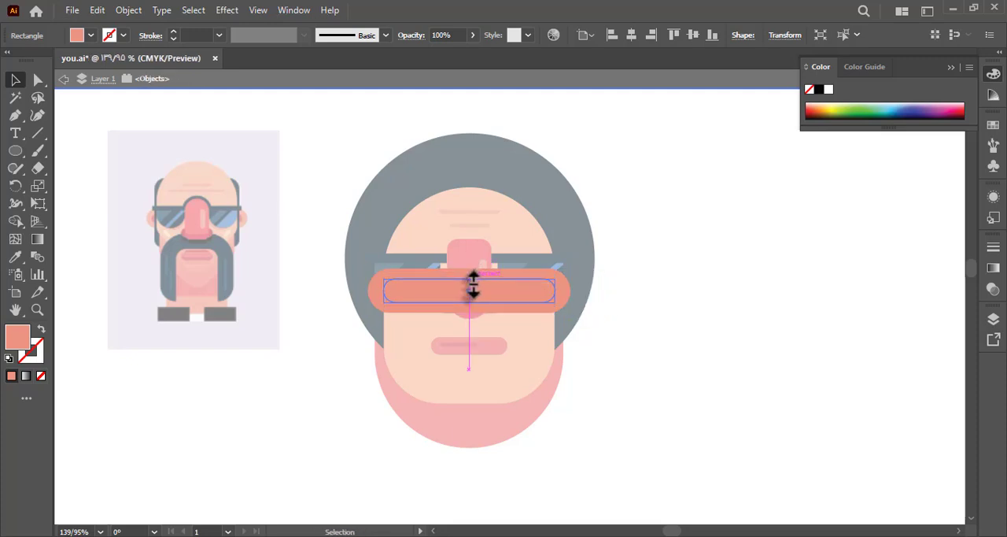
pyautogui.moveTo(560, 292); pyautogui.dragTo(563, 296)
pyautogui.doubleClick(618, 319)
# Fill the smaller inner ear shape with the dark pink sampled from the reference ear.
pyautogui.press('a')
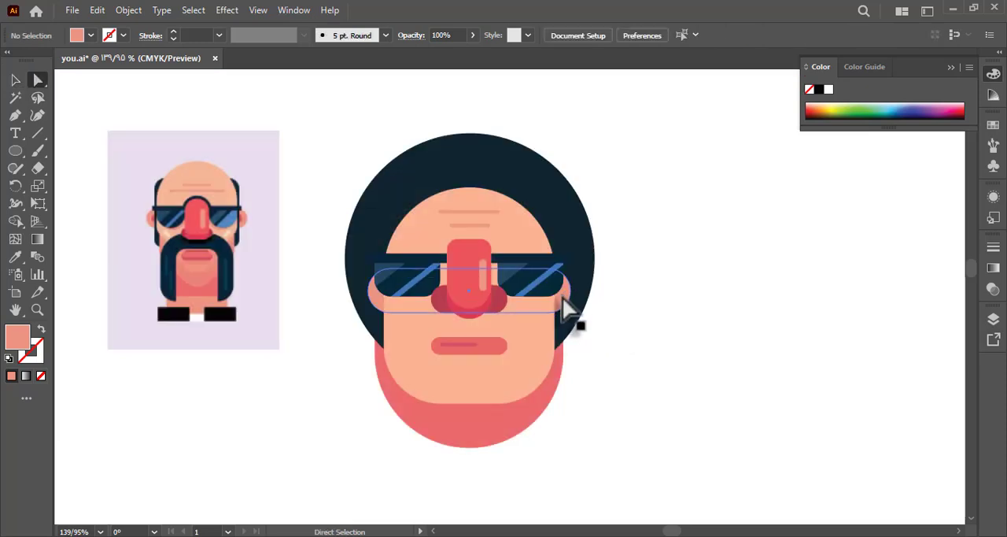
pyautogui.click(561, 299)
pyautogui.press('i')
pyautogui.click(239, 221)
pyautogui.click(15, 85)
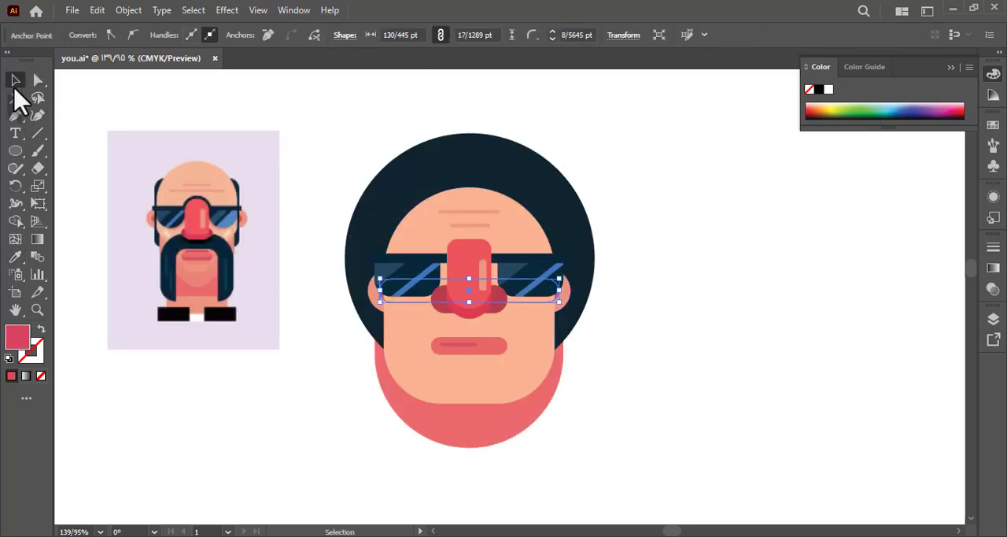
# Deselect the inner ear shape and save the document.
pyautogui.doubleClick(382, 297)
pyautogui.doubleClick(310, 282)
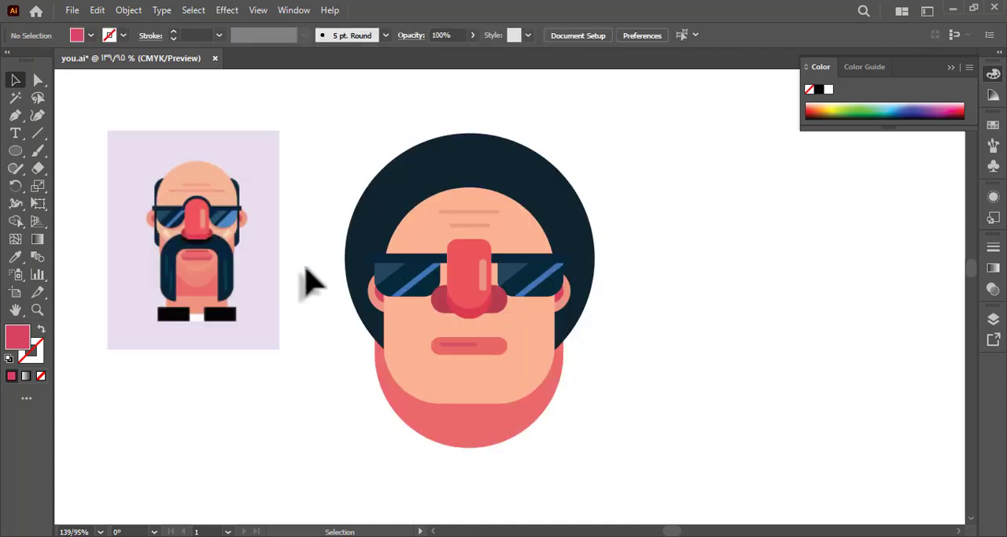
pyautogui.hotkey('ctrl', 's')
pyautogui.moveTo(303, 245); pyautogui.dragTo(344, 234)
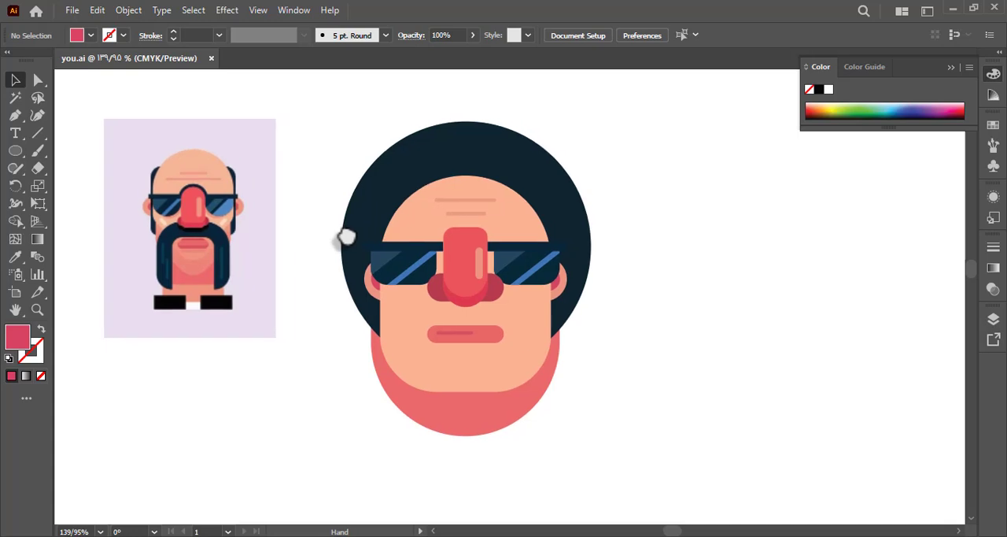
# Copy the main nose shape and paste it in front inside the isolated sunglasses group.
pyautogui.click(457, 248)
pyautogui.doubleClick(460, 256)
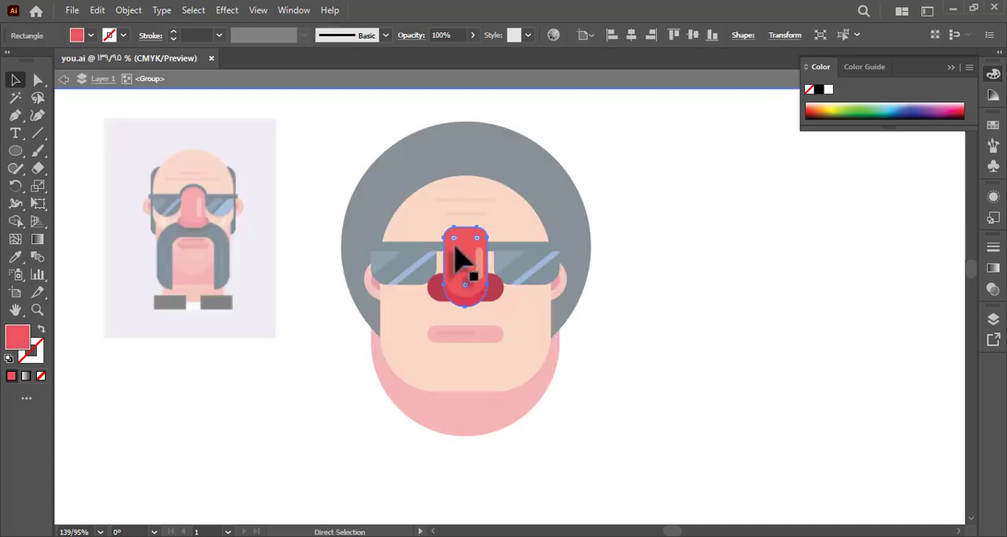
pyautogui.doubleClick(648, 337)
pyautogui.click(531, 283)
pyautogui.click(129, 11)
pyautogui.click(280, 126)
pyautogui.click(402, 269)
pyautogui.keyDown('shift'); pyautogui.click(520, 276); pyautogui.keyUp('shift')
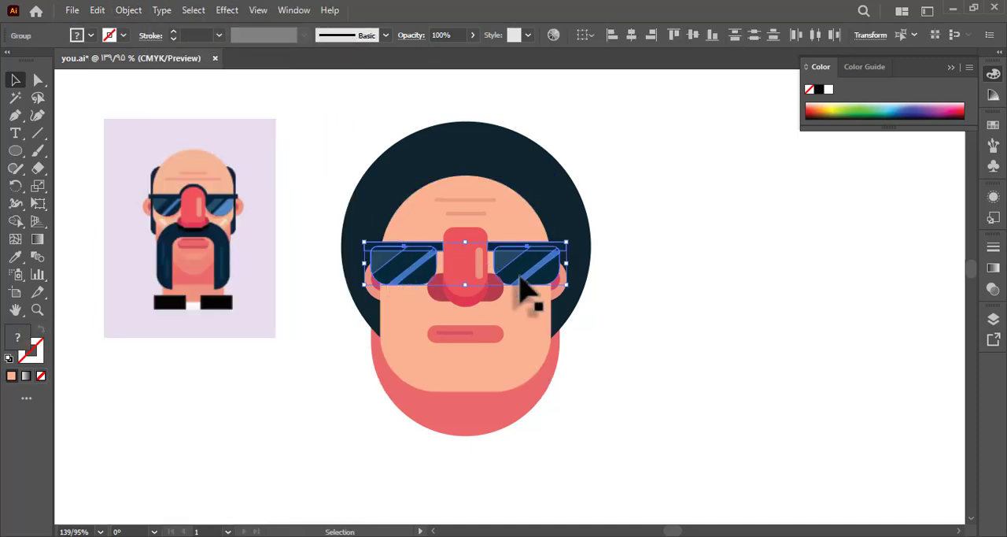
pyautogui.doubleClick(524, 264)
pyautogui.hotkey('ctrl', 'f')
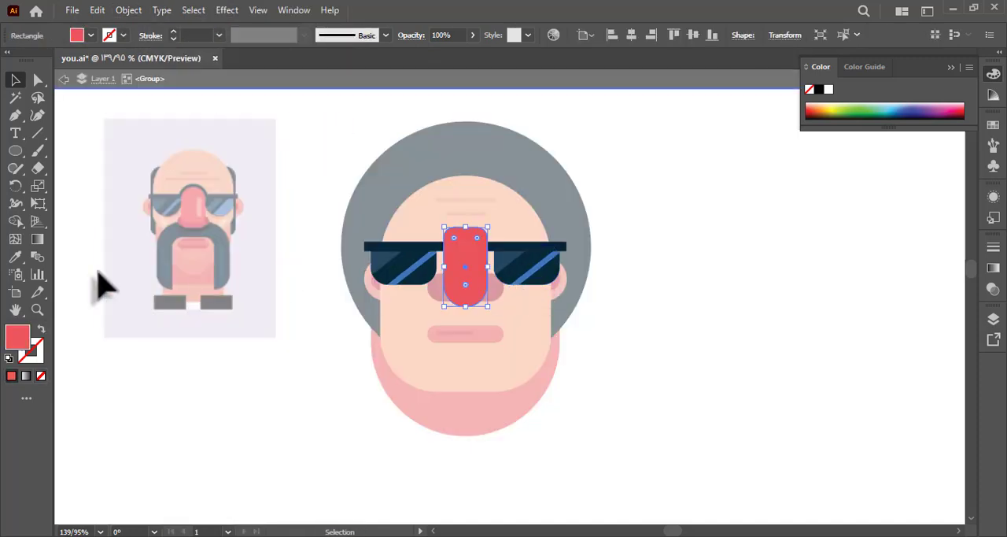
# Turn the nose copy into an unfilled outline in the glasses' dark navy, using the 5 pt. Round brush.
pyautogui.press('i')
pyautogui.click(367, 250)
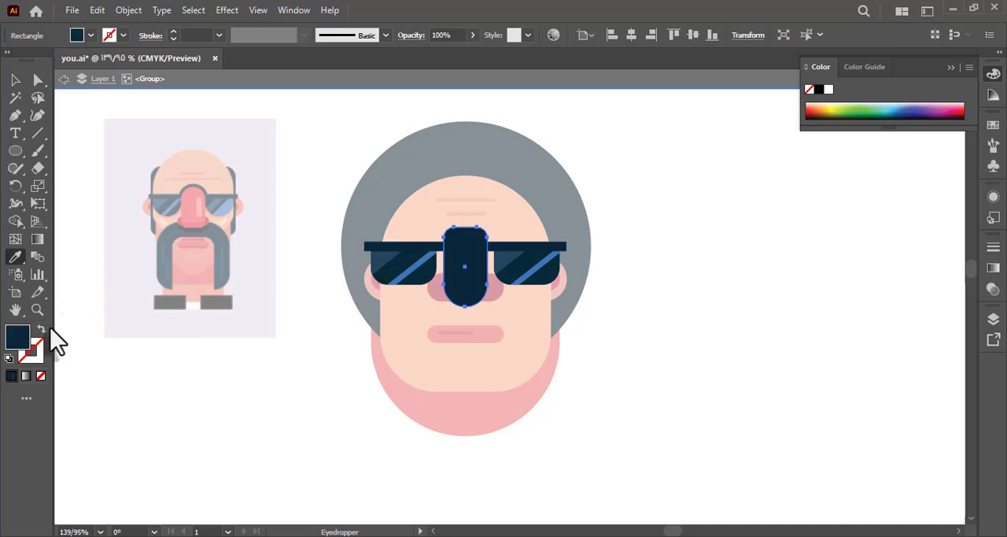
pyautogui.click(183, 242)
pyautogui.click(332, 36)
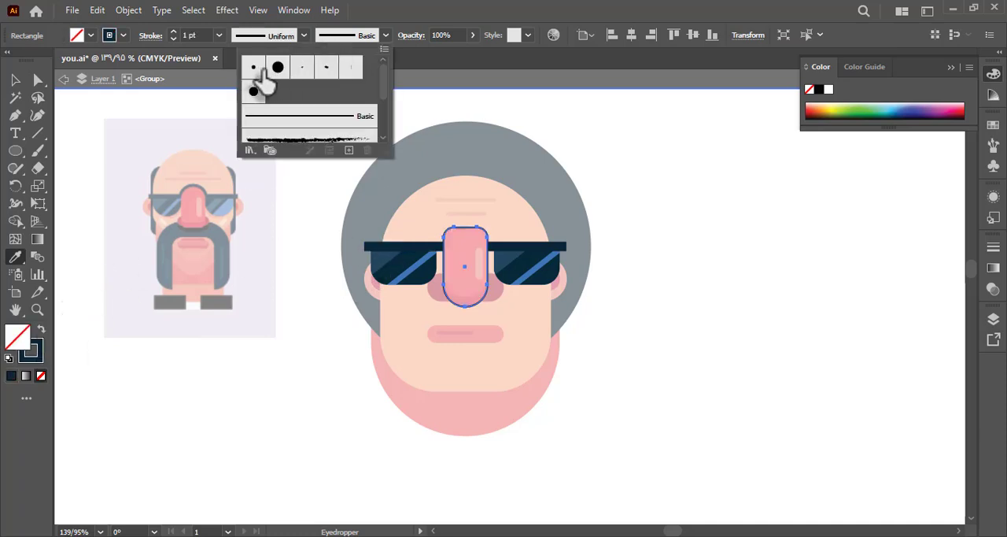
pyautogui.click(277, 68)
# Delete the lower part of the nose outline, keeping its top as the glasses' bridge, and save the document.
pyautogui.click(36, 79)
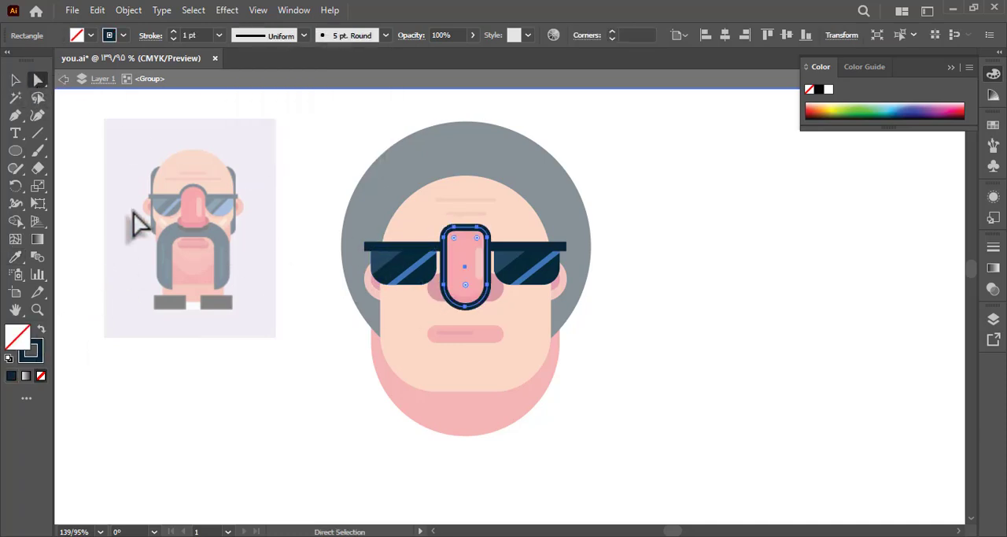
pyautogui.click(37, 170)
pyautogui.moveTo(578, 370); pyautogui.dragTo(360, 249)
pyautogui.press('a')
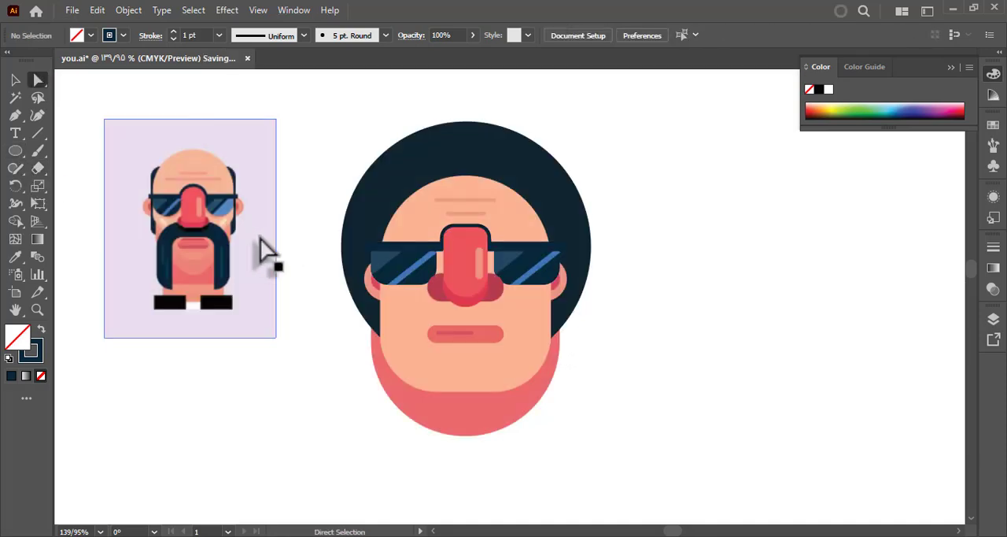
# Set the closed bridge outline's stroke weight to 2 pt.
pyautogui.press('z')
pyautogui.moveTo(325, 276); pyautogui.dragTo(304, 281)
pyautogui.click(15, 80)
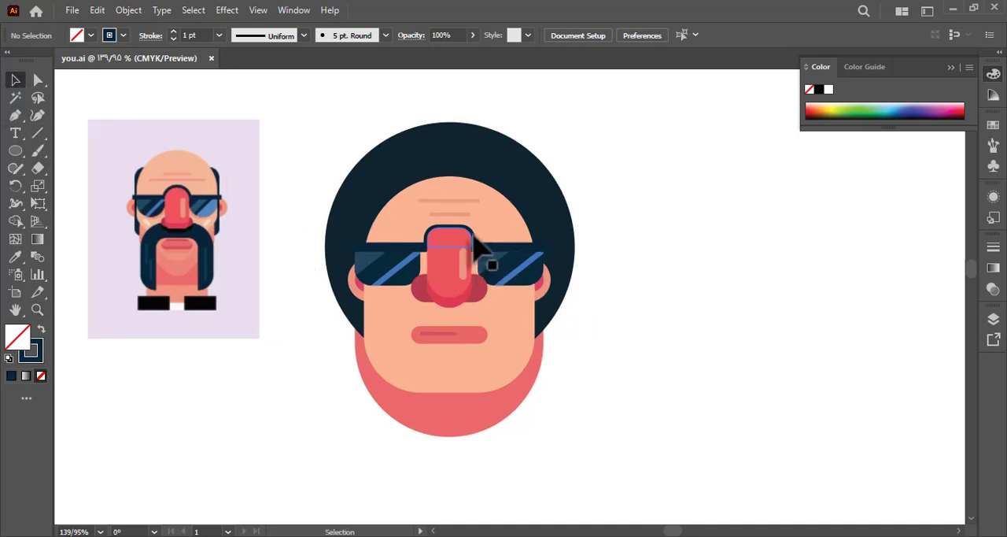
pyautogui.doubleClick(452, 244)
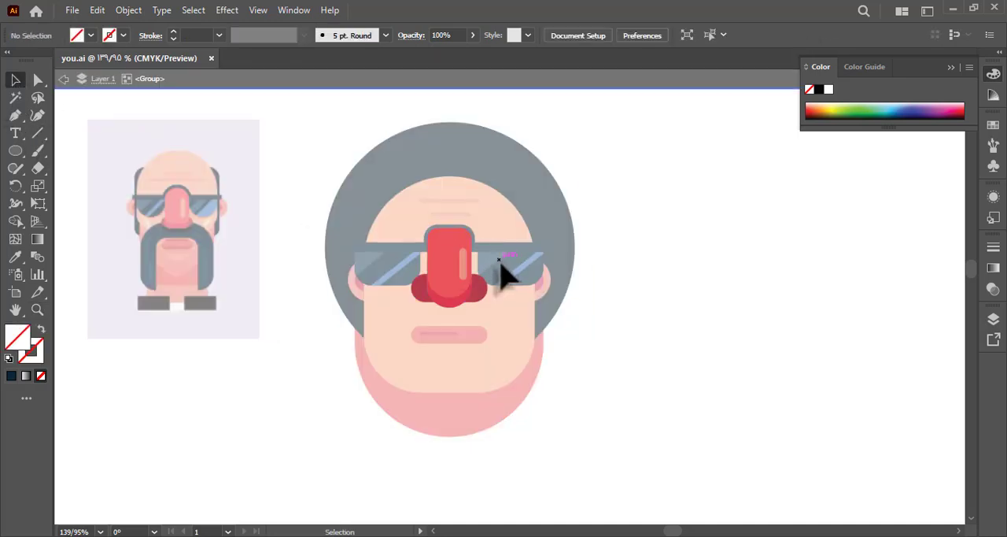
pyautogui.doubleClick(496, 251)
pyautogui.doubleClick(490, 250)
pyautogui.click(465, 218)
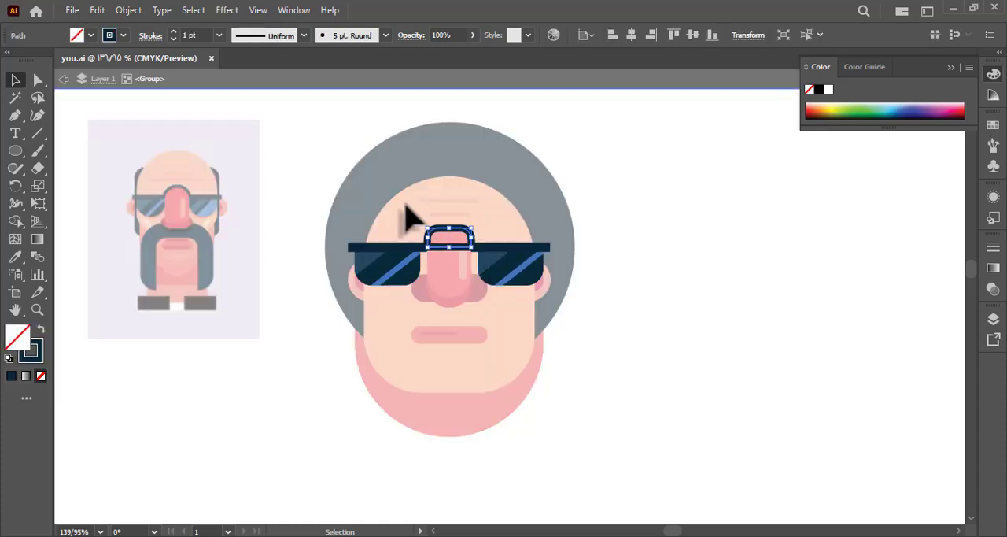
pyautogui.click(218, 35)
pyautogui.click(236, 117)
pyautogui.doubleClick(286, 152)
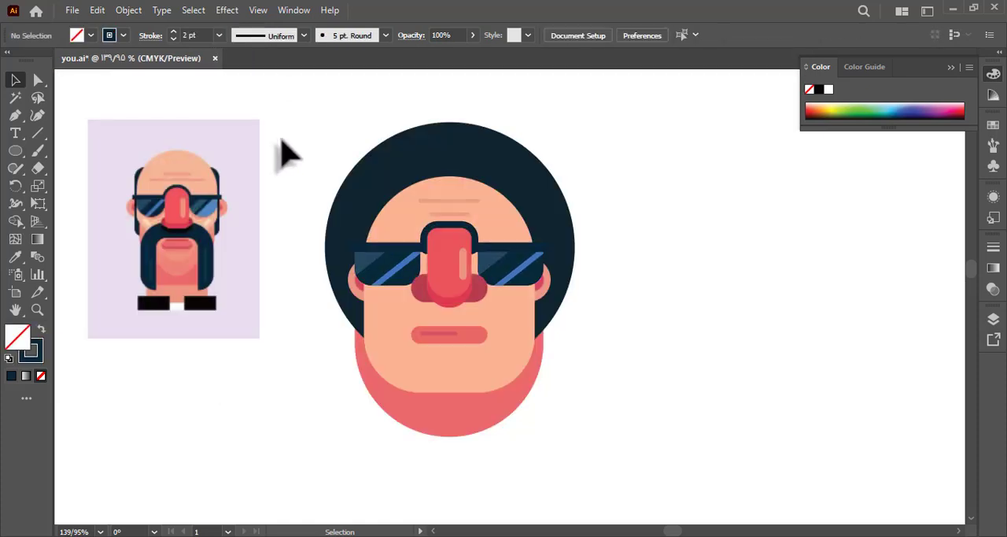
# Add an anchor point on the bridge outline's bottom edge and delete it to open the path.
pyautogui.doubleClick(443, 229)
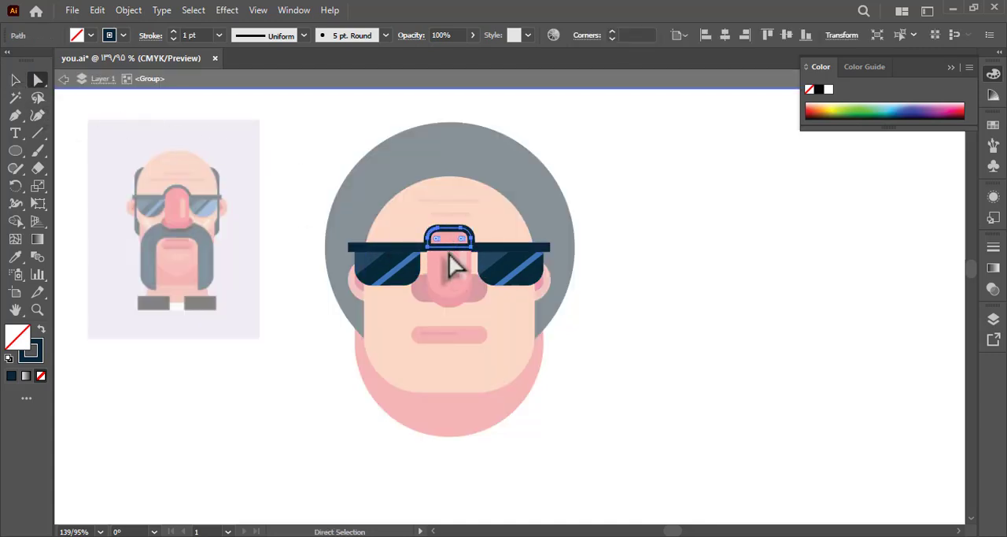
pyautogui.press('p')
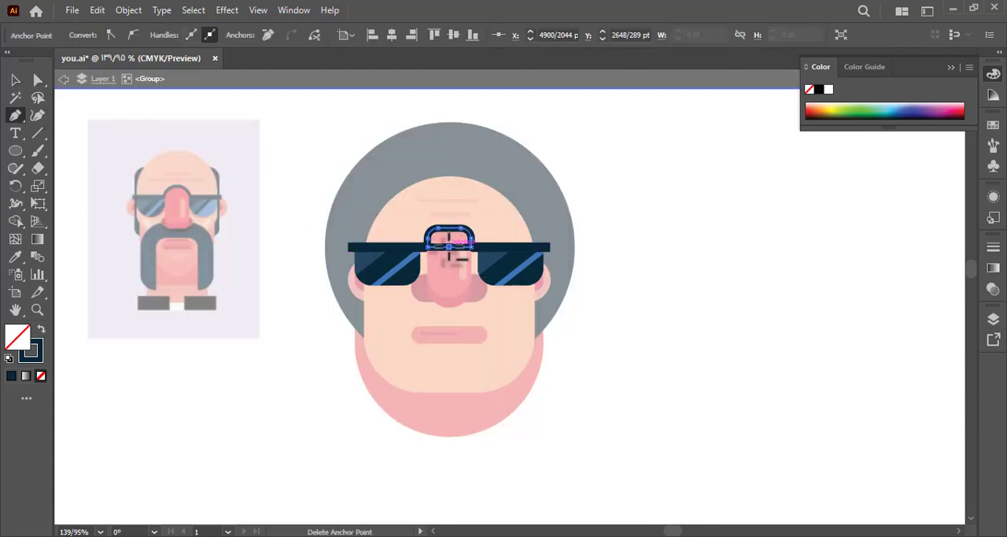
pyautogui.press('a')
pyautogui.click(456, 264)
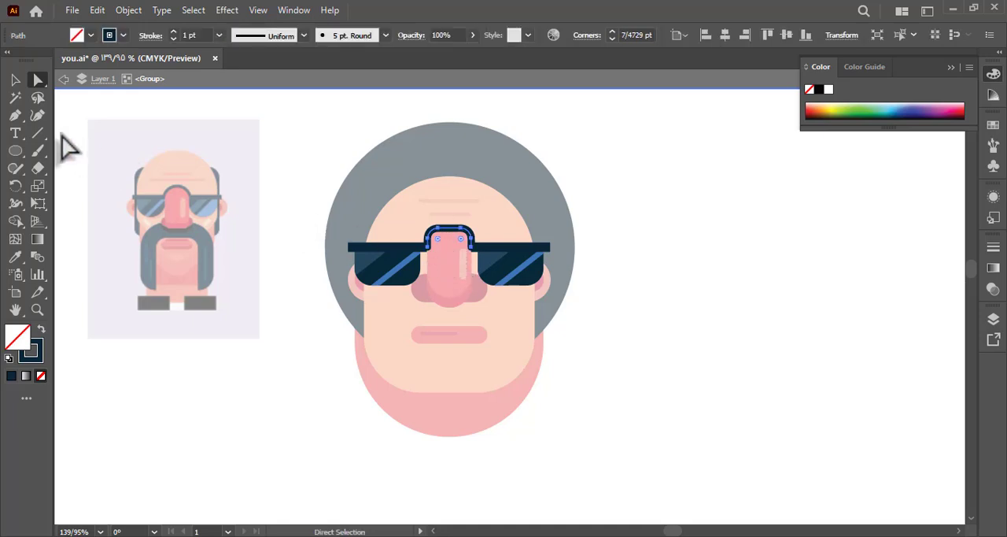
# Set the stroke weight of the opened bridge path to 2 pt.
pyautogui.click(15, 81)
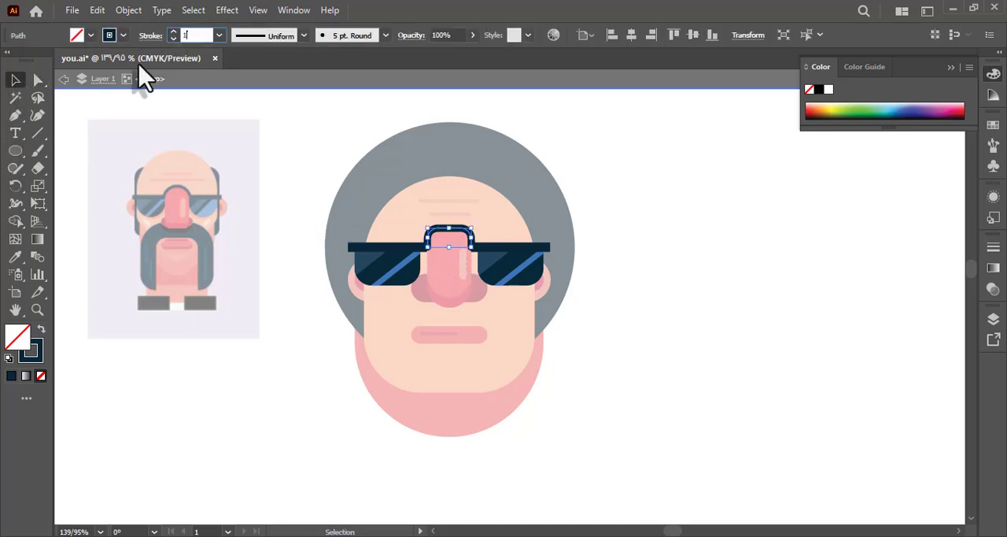
pyautogui.click(265, 169)
pyautogui.click(258, 163)
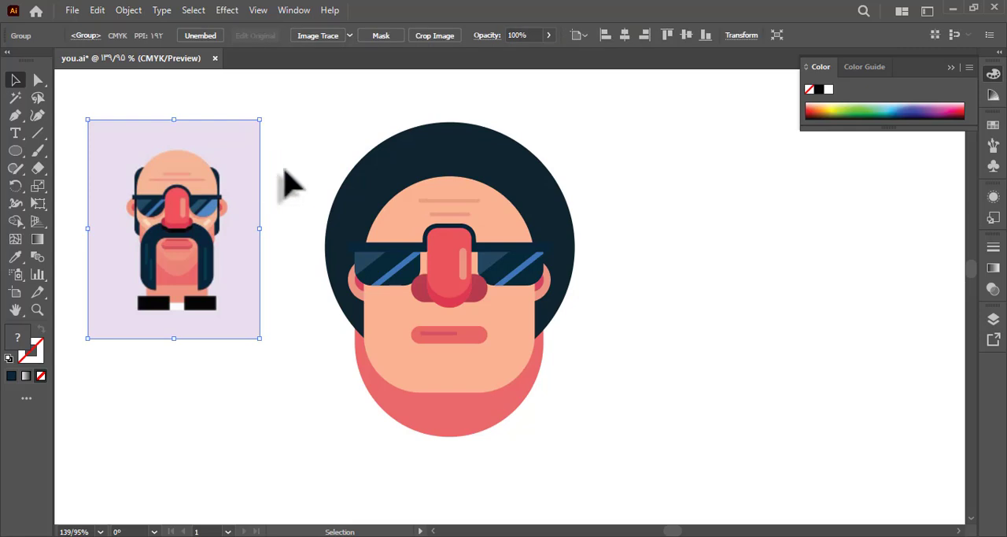
pyautogui.click(285, 169)
pyautogui.click(218, 36)
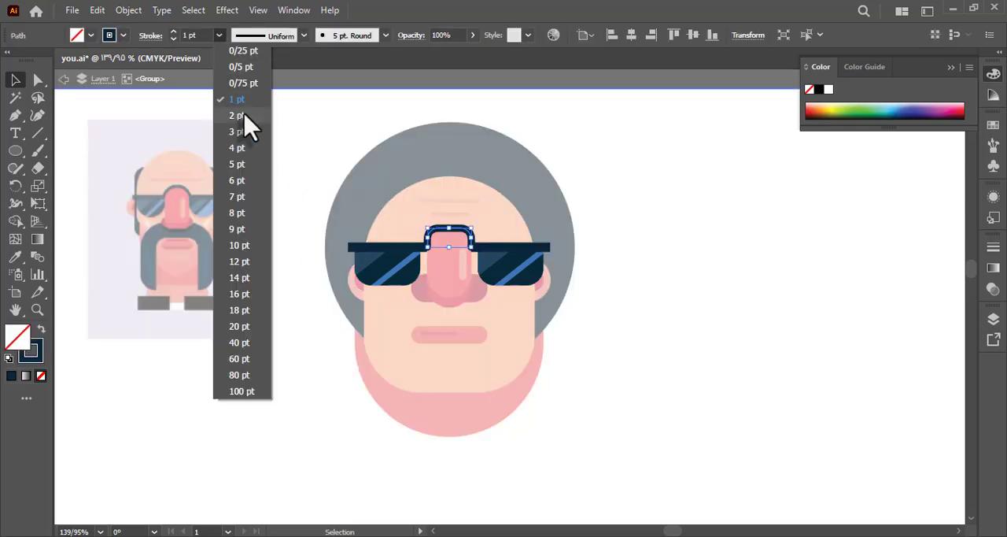
pyautogui.click(245, 124)
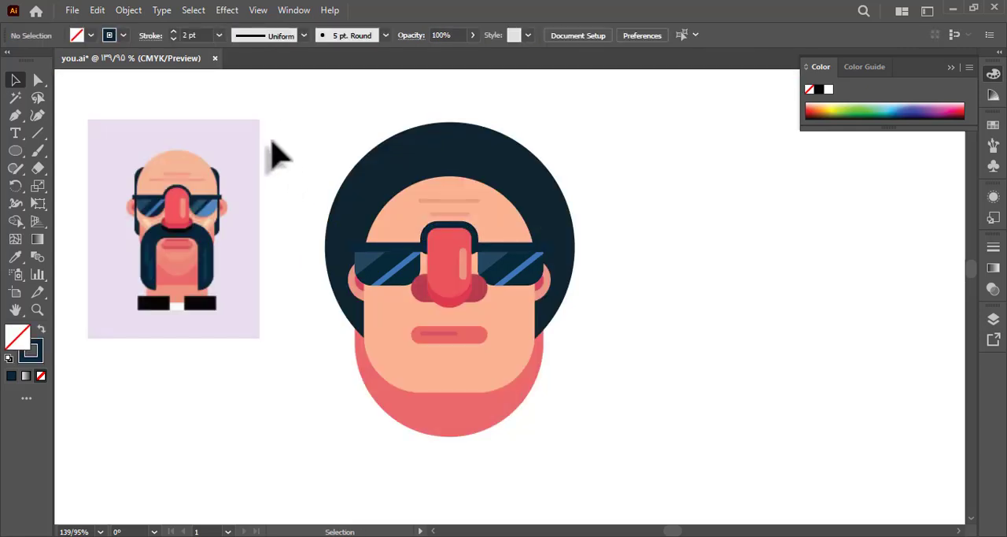
pyautogui.click(15, 81)
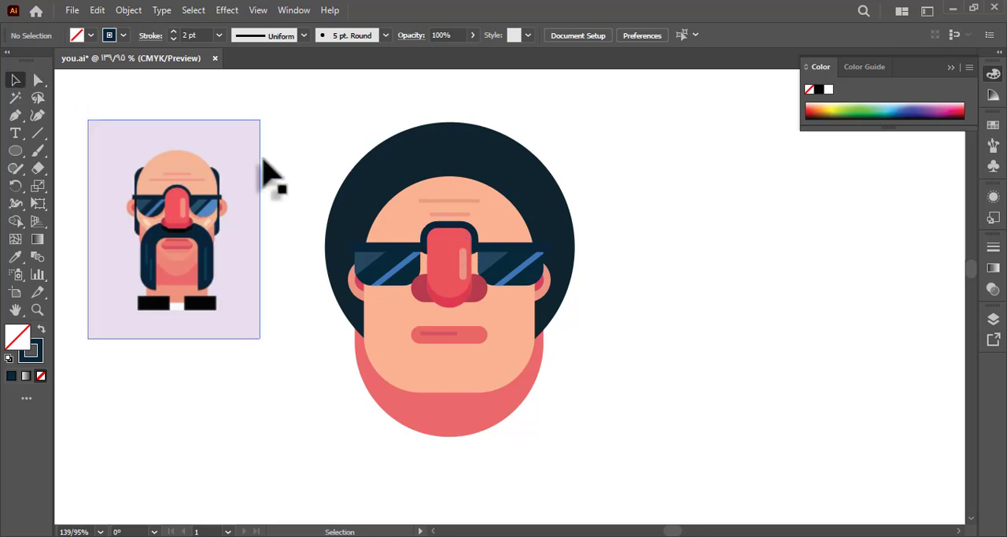
# Isolate the glasses' bridge path and change its brush to Basic.
pyautogui.doubleClick(511, 275)
pyautogui.click(472, 250)
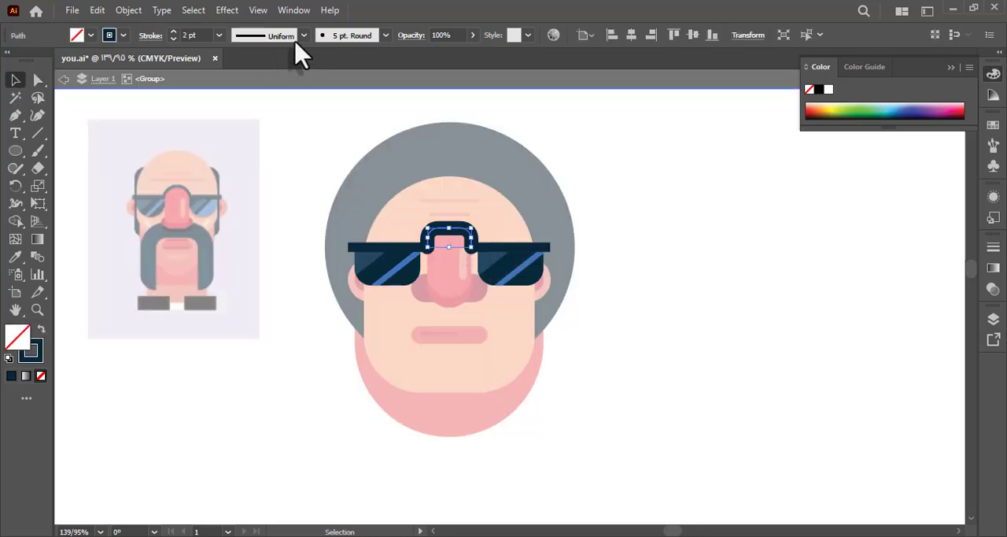
pyautogui.click(352, 35)
pyautogui.click(279, 116)
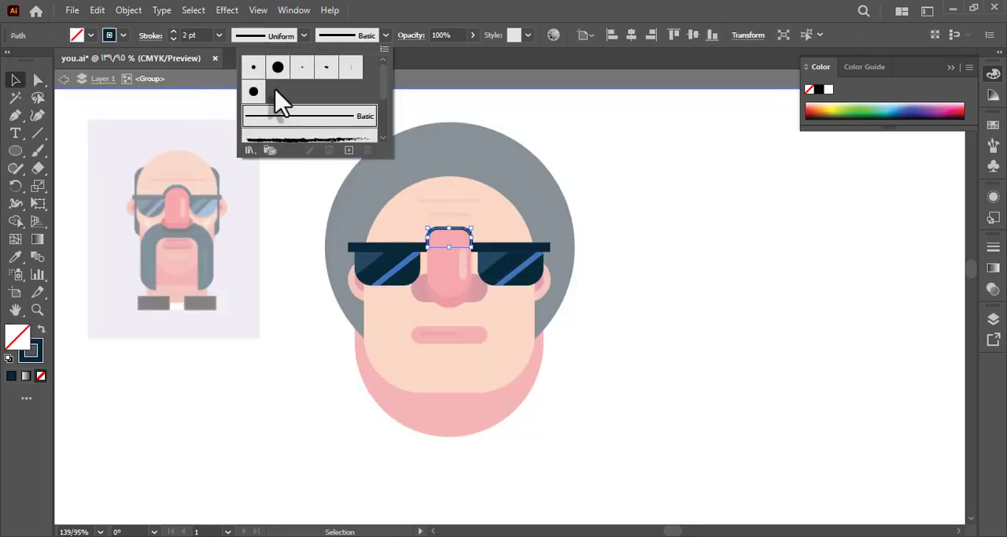
# Set the Basic-brushed bridge path's stroke weight to 7 pt.
pyautogui.click(220, 35)
pyautogui.click(240, 192)
pyautogui.click(277, 185)
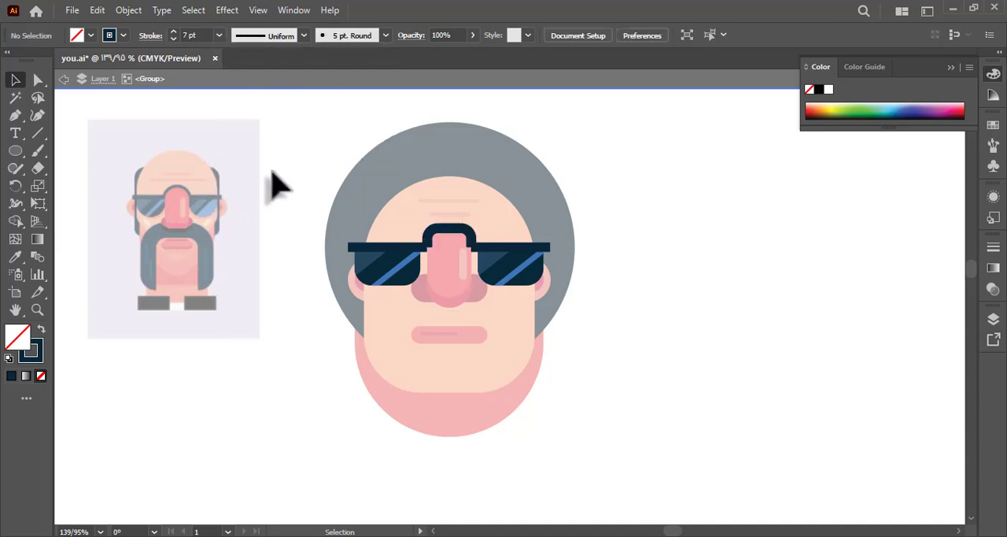
pyautogui.doubleClick(277, 185)
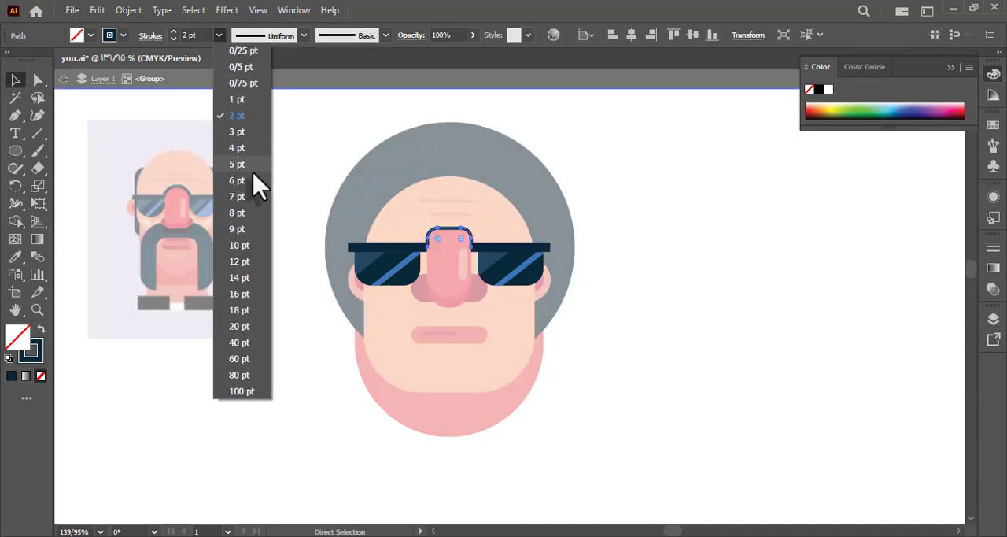
# Set the bridge path's stroke weight to 10 pt, leave the glasses group and save the document.
pyautogui.click(250, 161)
pyautogui.doubleClick(265, 194)
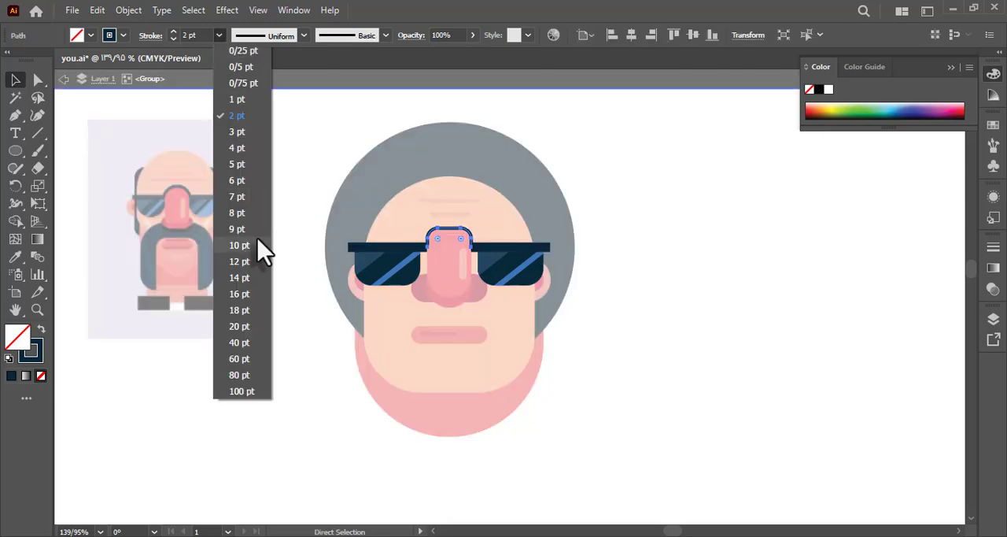
pyautogui.click(262, 250)
pyautogui.doubleClick(272, 250)
pyautogui.moveTo(268, 250); pyautogui.dragTo(297, 256)
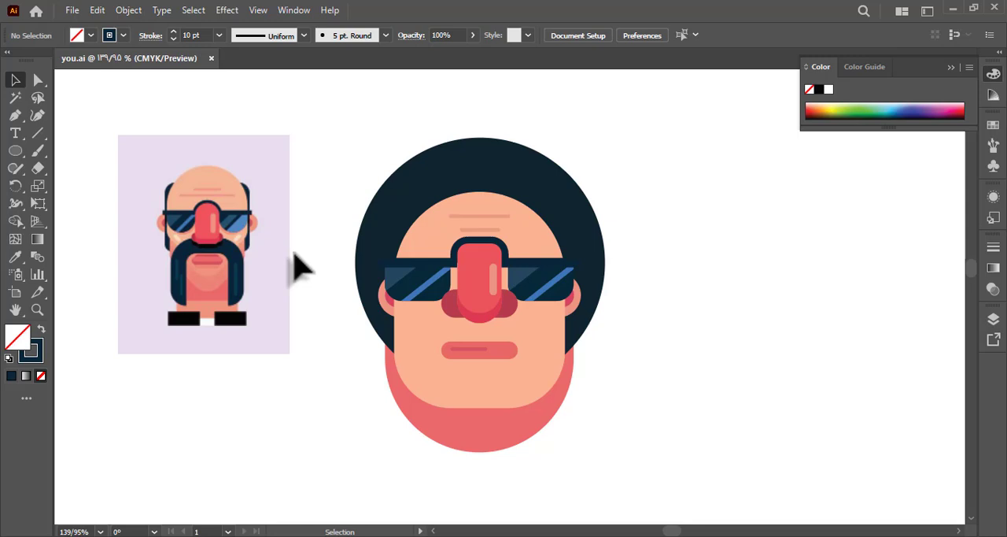
# Scale the dark hair circle down so it forms a narrow rim around the top of the head.
pyautogui.click(472, 162)
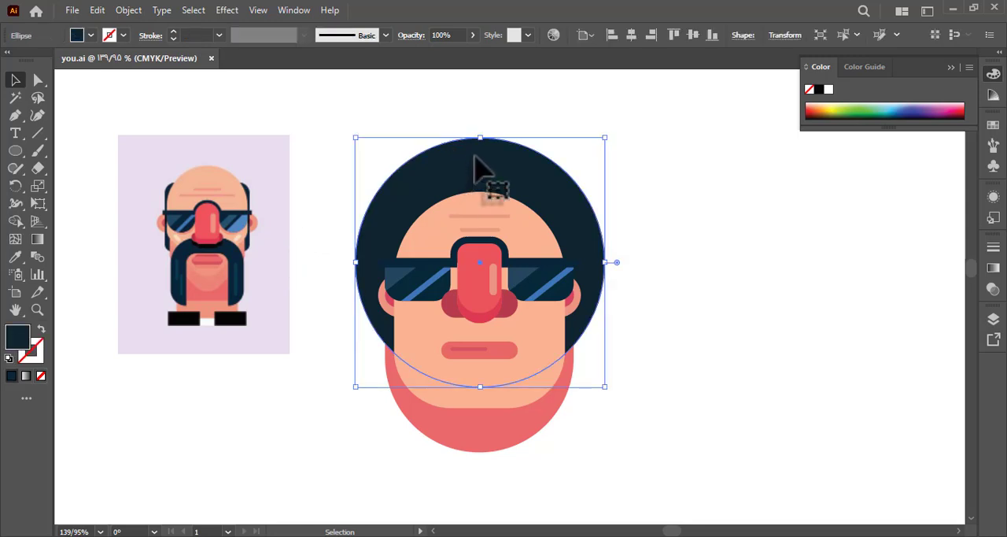
pyautogui.moveTo(482, 145); pyautogui.dragTo(484, 167)
pyautogui.click(663, 213)
pyautogui.moveTo(664, 214); pyautogui.dragTo(599, 201)
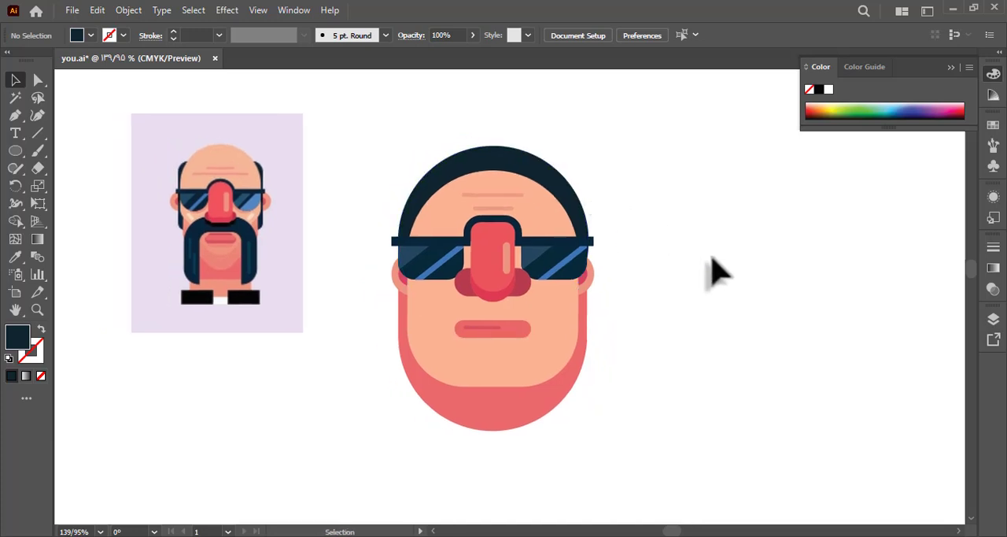
# Narrow the pink jaw shape to the width of the face and save the document.
pyautogui.click(540, 425)
pyautogui.moveTo(591, 355); pyautogui.dragTo(612, 358)
pyautogui.click(613, 364)
pyautogui.hotkey('ctrl', 's')
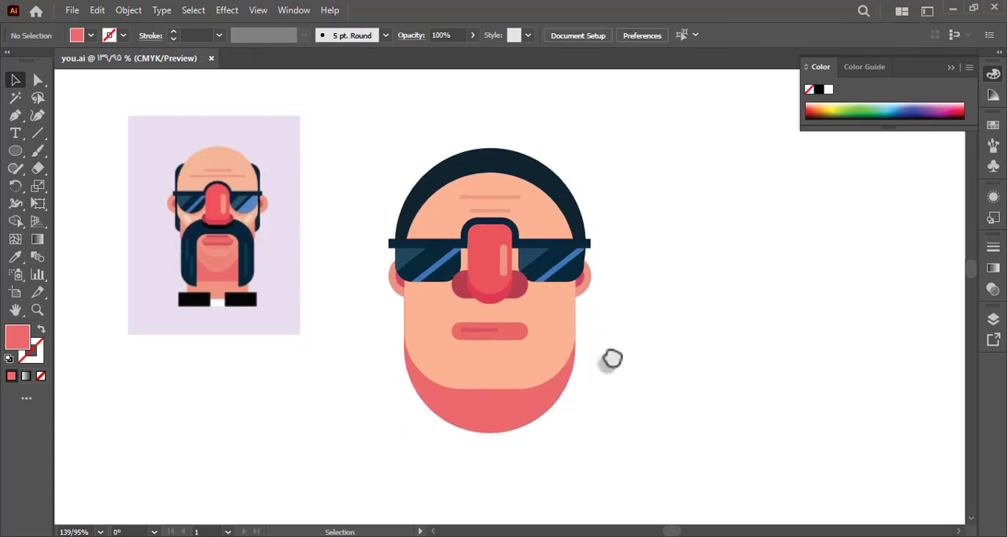
# Draw a small rounded rectangle below the lips and fill it with the salmon sampled from the reference's chin.
pyautogui.moveTo(15, 150); pyautogui.dragTo(56, 146)
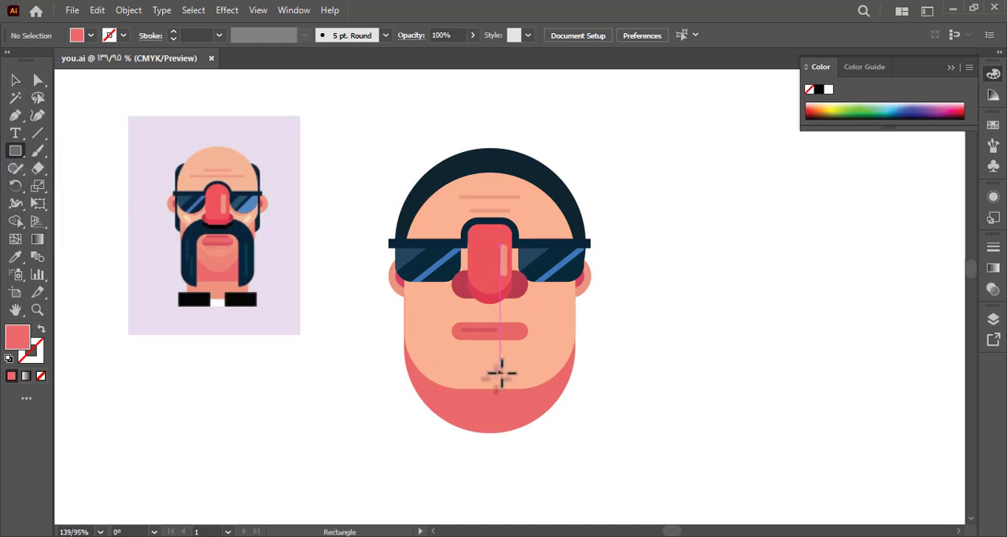
pyautogui.moveTo(466, 354)
pyautogui.mouseDown()
pyautogui.moveTo(518, 369)
pyautogui.moveTo(494, 363)
pyautogui.mouseUp()
pyautogui.press('a')
pyautogui.press('i')
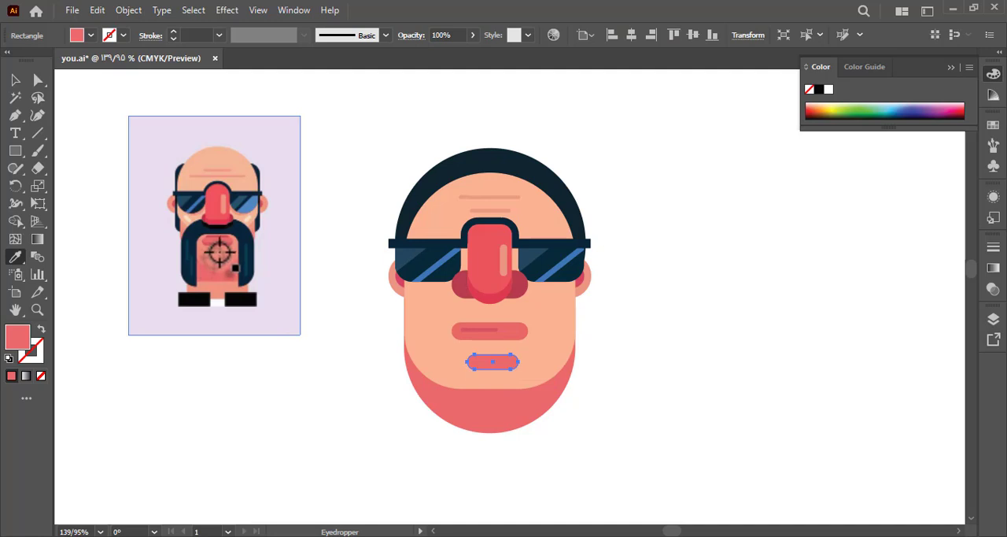
pyautogui.click(218, 252)
# Move the salmon chin shape up slightly and centre it beneath the lips.
pyautogui.click(15, 80)
pyautogui.click(237, 149)
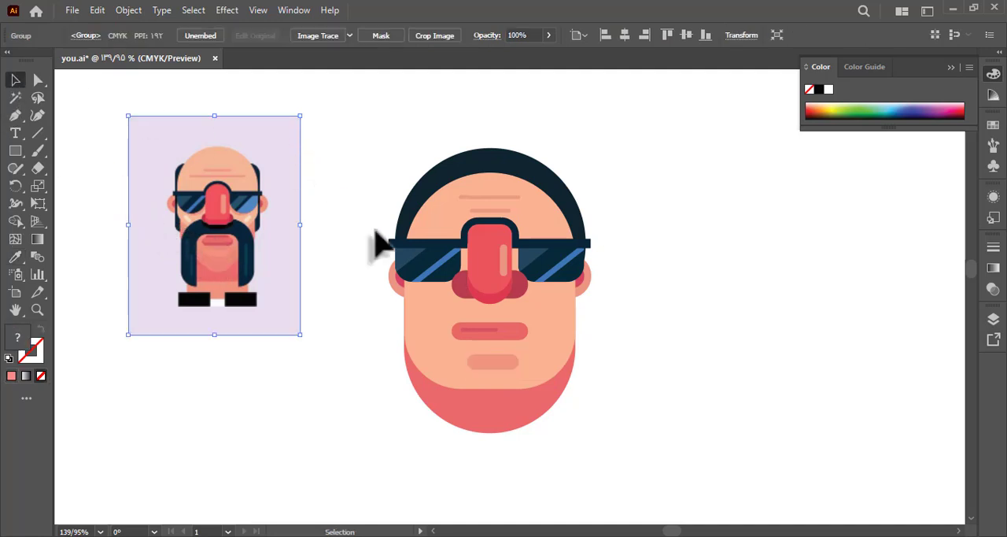
pyautogui.moveTo(498, 371); pyautogui.dragTo(495, 368)
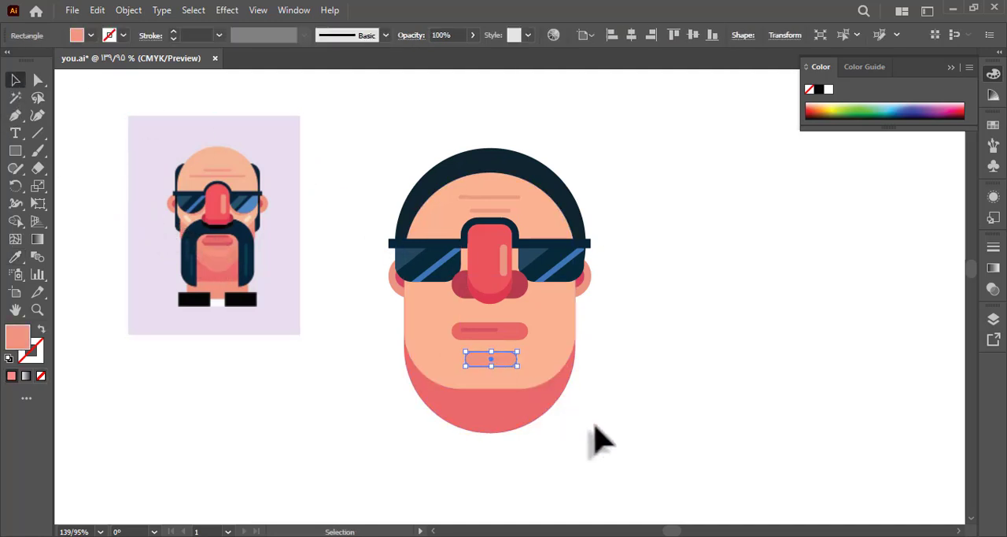
pyautogui.click(598, 440)
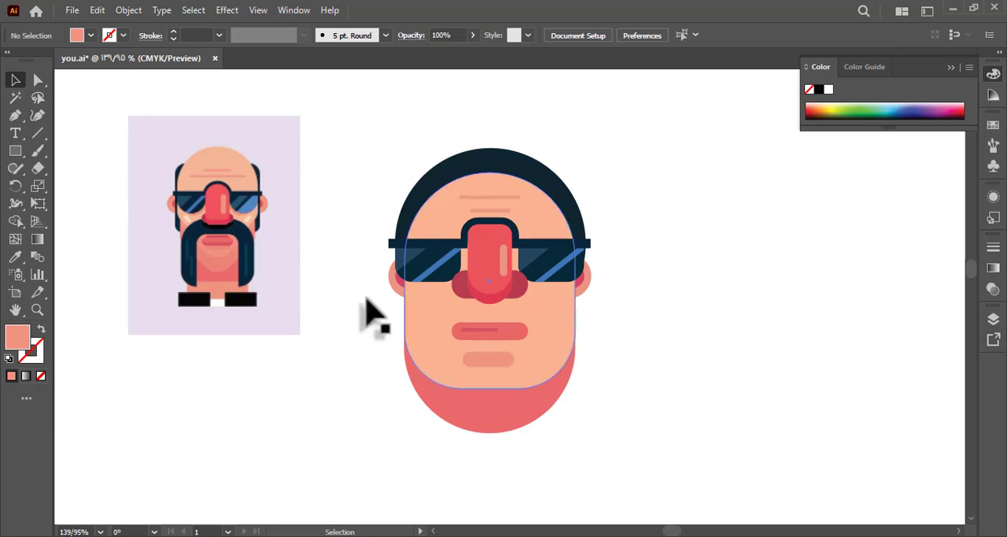
# Draw a small rounded rectangle on the left cheek and fill it with the cream sampled from the reference's cheek highlight.
pyautogui.click(17, 152)
pyautogui.moveTo(414, 294)
pyautogui.mouseDown()
pyautogui.moveTo(442, 303)
pyautogui.moveTo(432, 315)
pyautogui.moveTo(386, 306)
pyautogui.mouseUp()
pyautogui.press('i')
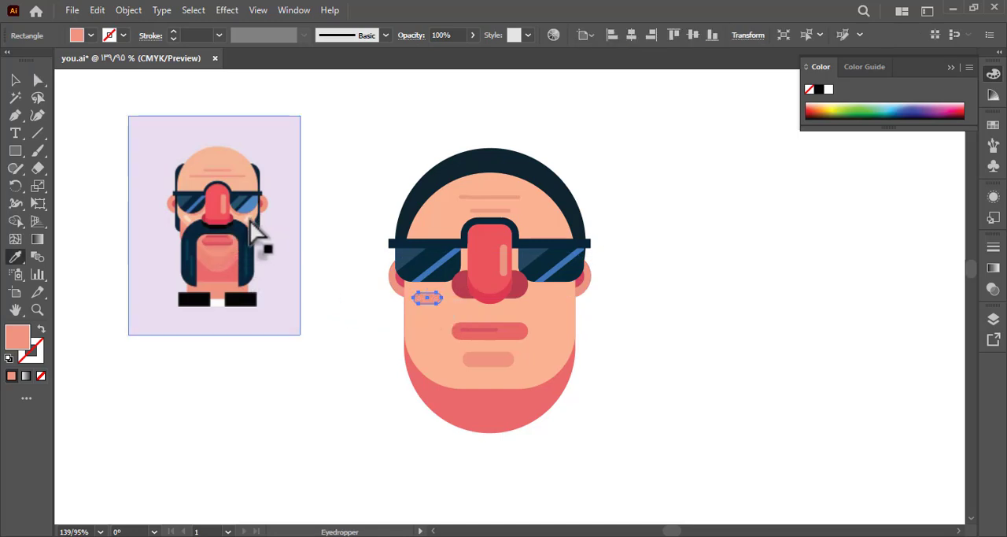
pyautogui.click(250, 220)
pyautogui.press('a')
pyautogui.click(317, 259)
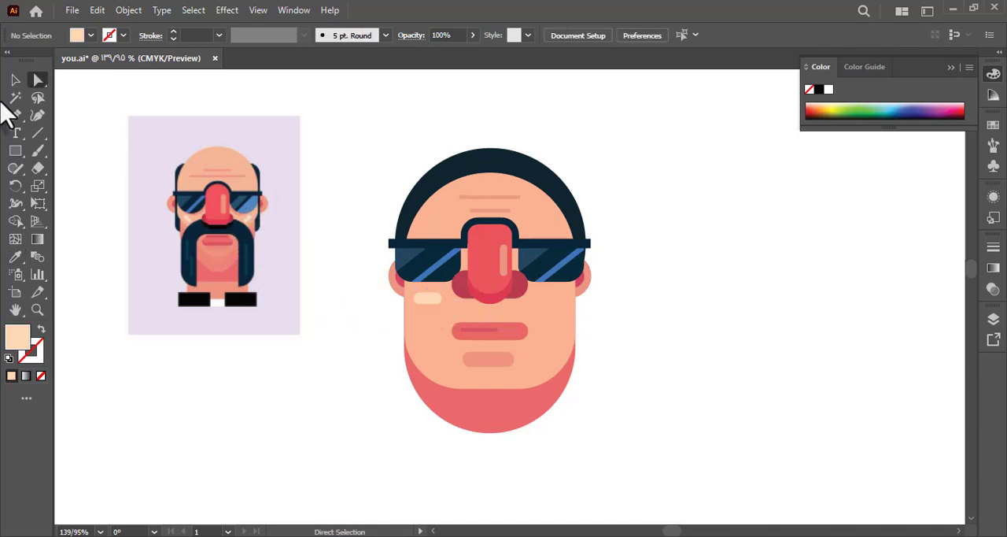
# Duplicate the cream cheek highlight onto the right cheek at the same height and save the document.
pyautogui.click(13, 81)
pyautogui.click(261, 121)
pyautogui.click(432, 297)
pyautogui.moveTo(432, 299); pyautogui.dragTo(560, 313)
pyautogui.click(636, 342)
pyautogui.hotkey('ctrl', 's')
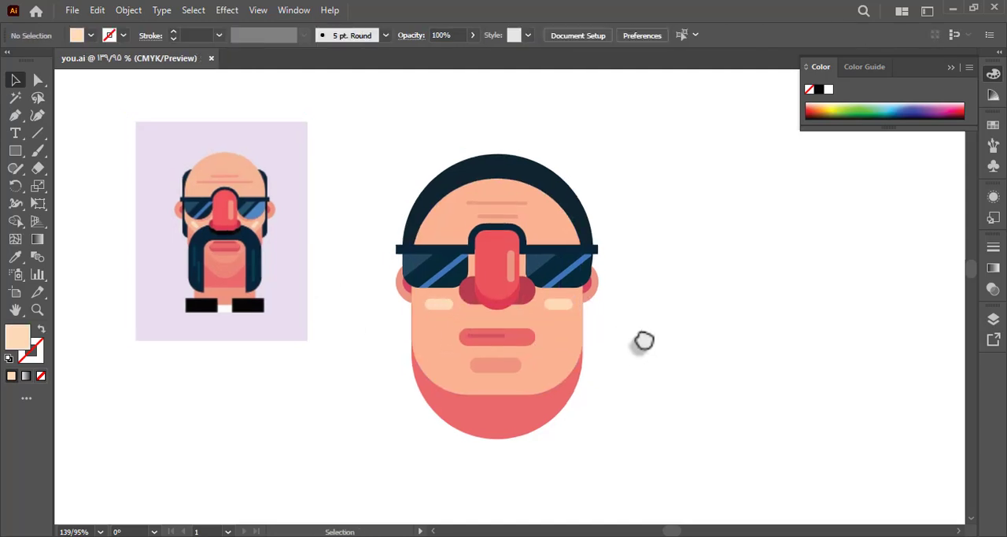
# Extend the right lens's blue reflection with Shape Builder to fill the lens's lower outer corner, and save the document.
pyautogui.click(580, 281)
pyautogui.press('a')
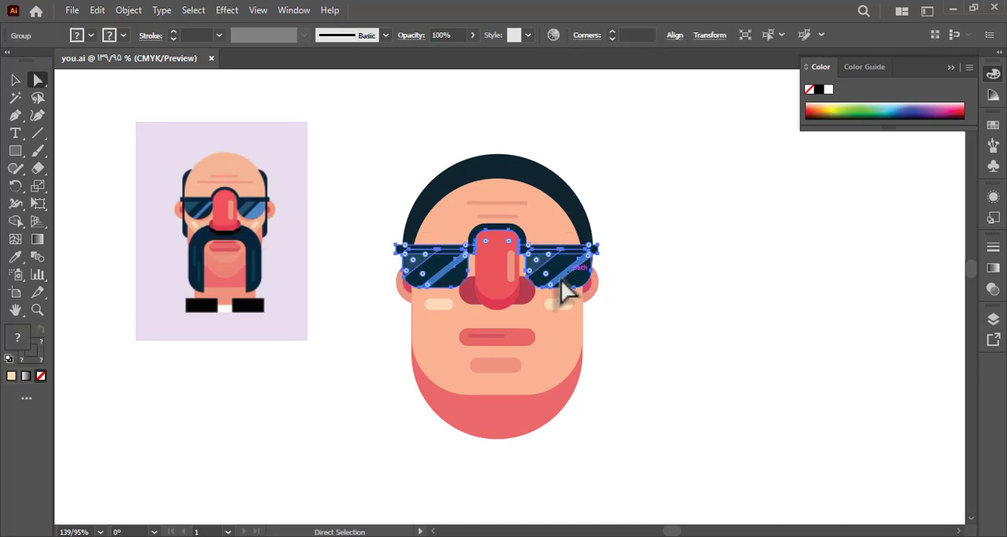
pyautogui.click(552, 287)
pyautogui.click(656, 305)
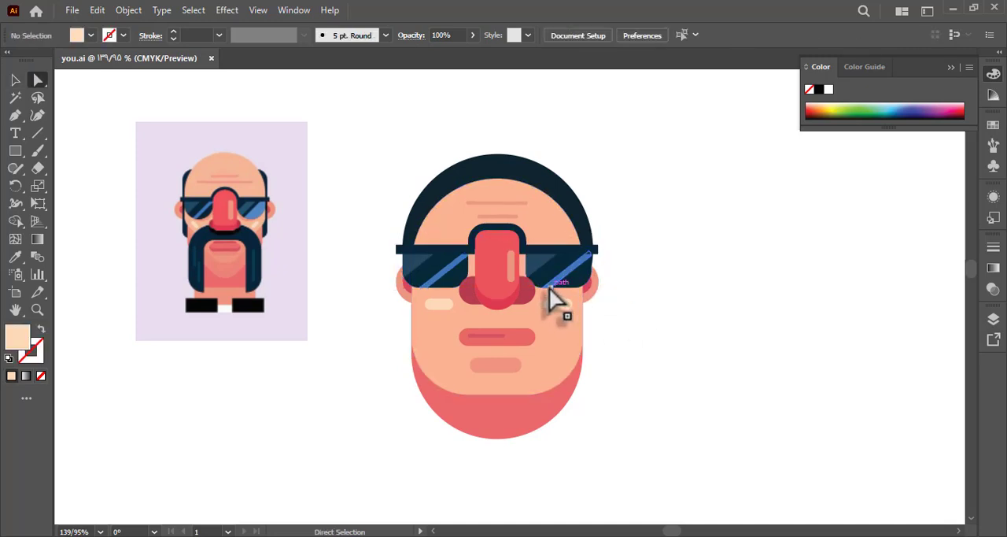
pyautogui.moveTo(550, 287); pyautogui.dragTo(592, 325)
pyautogui.moveTo(602, 271); pyautogui.dragTo(636, 288)
pyautogui.click(17, 221)
pyautogui.keyDown('alt'); pyautogui.click(598, 307); pyautogui.keyUp('alt')
pyautogui.press('a')
pyautogui.click(633, 358)
pyautogui.hotkey('ctrl', 's')
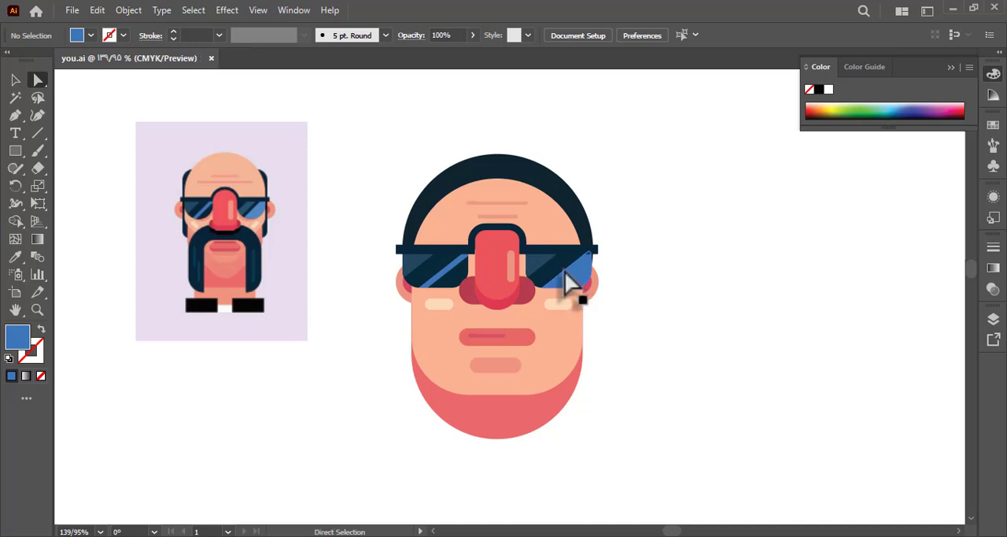
# Lower the opacity of the blue reflection on the right lens so it blends into the dark glass.
pyautogui.click(573, 277)
pyautogui.moveTo(472, 64); pyautogui.dragTo(443, 65)
pyautogui.click(443, 112)
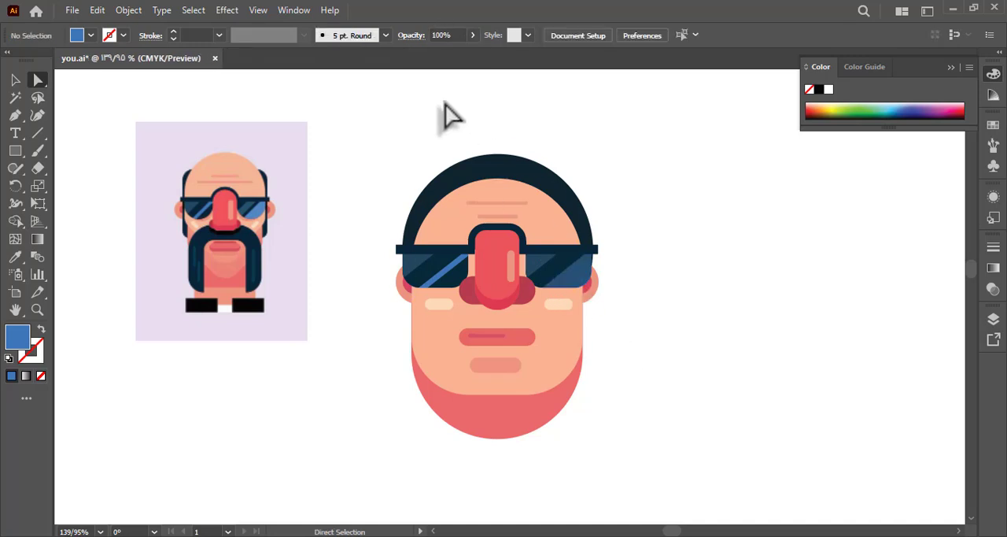
pyautogui.click(560, 264)
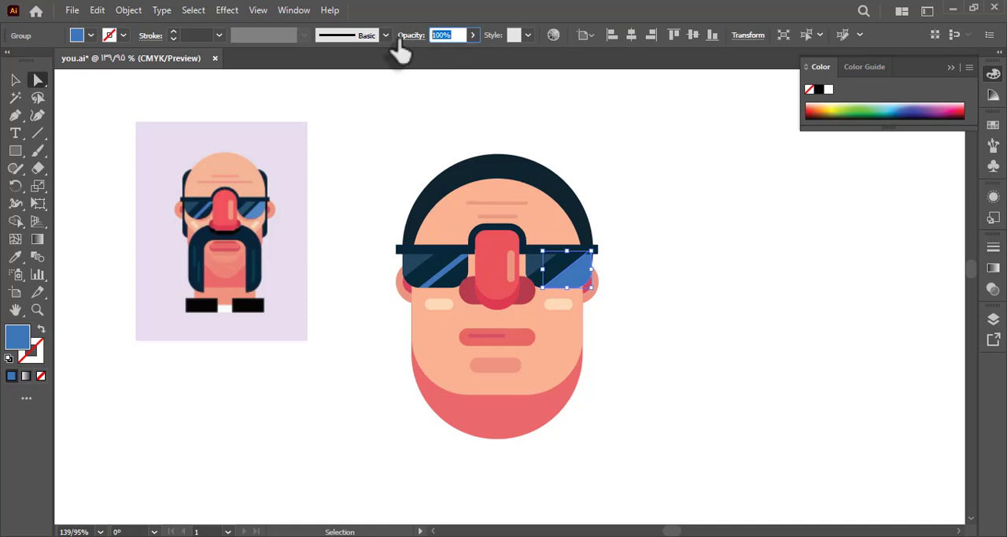
pyautogui.press('a')
pyautogui.click(437, 143)
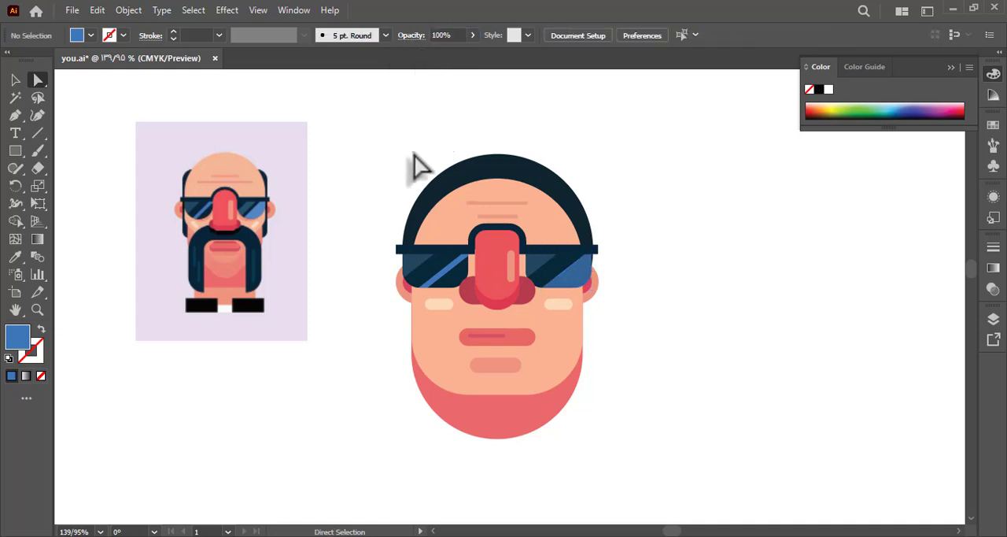
# Set the opacity of the blue diagonal stripe on the left lens to 90%.
pyautogui.click(453, 269)
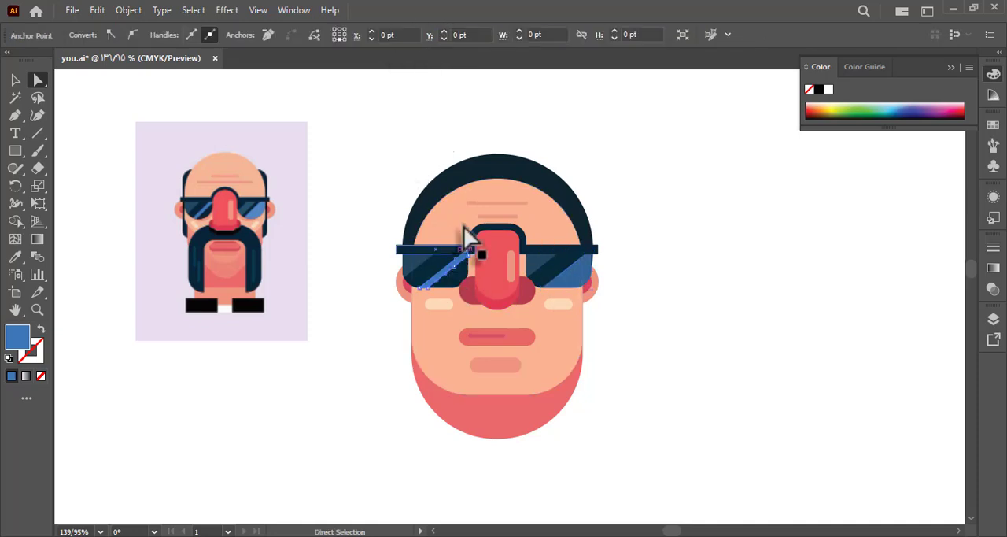
pyautogui.click(993, 289)
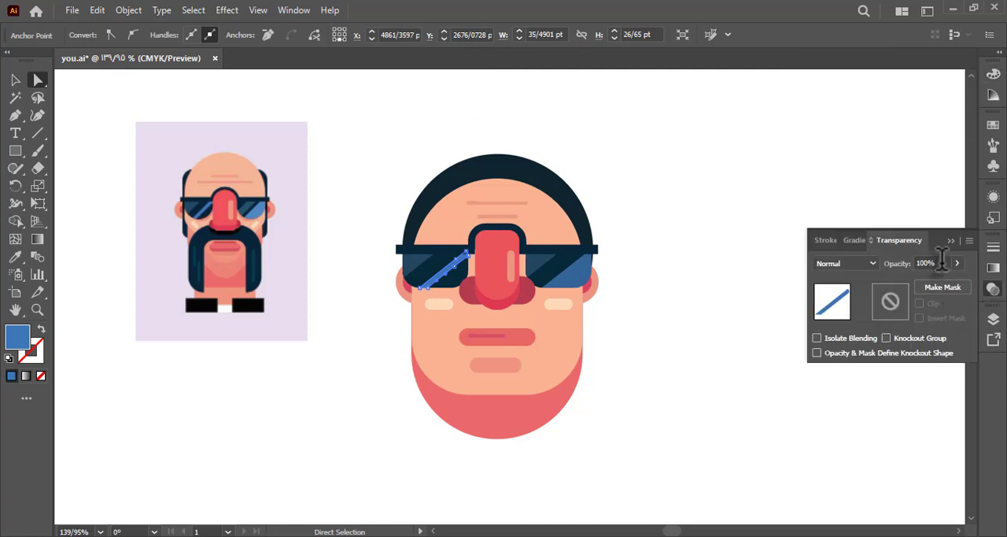
pyautogui.write('90')
pyautogui.click(673, 285)
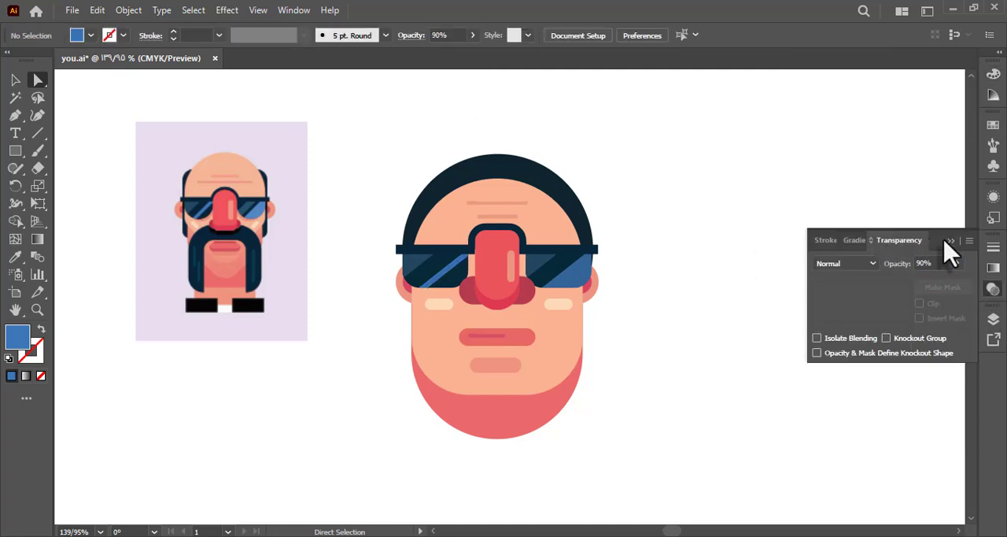
pyautogui.click(945, 241)
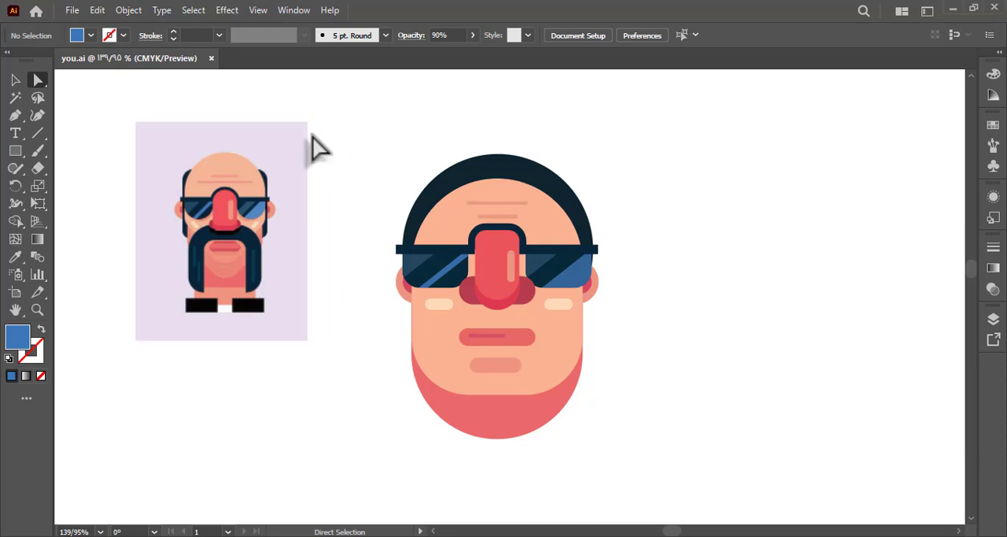
# Adjust the pink jaw shape's horizontal position and width so both of its sides line up with the face outline.
pyautogui.press('v')
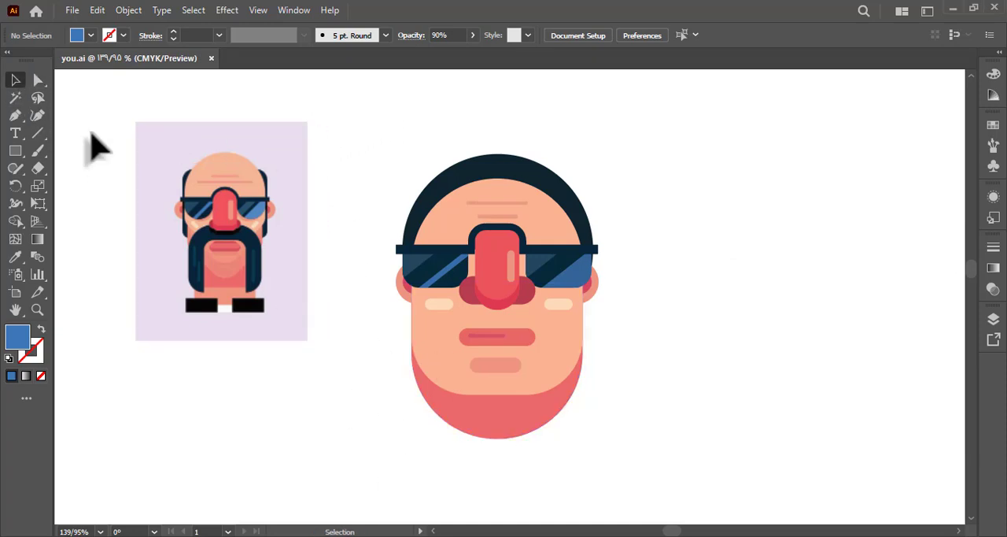
pyautogui.click(477, 402)
pyautogui.press('Right')
pyautogui.click(637, 443)
pyautogui.click(510, 409)
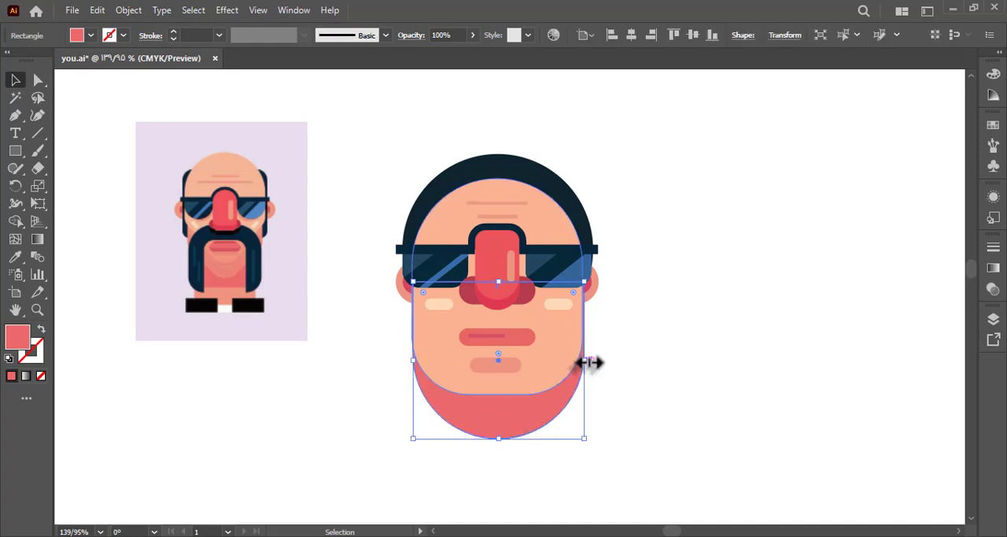
pyautogui.moveTo(586, 364); pyautogui.dragTo(585, 364)
pyautogui.click(622, 386)
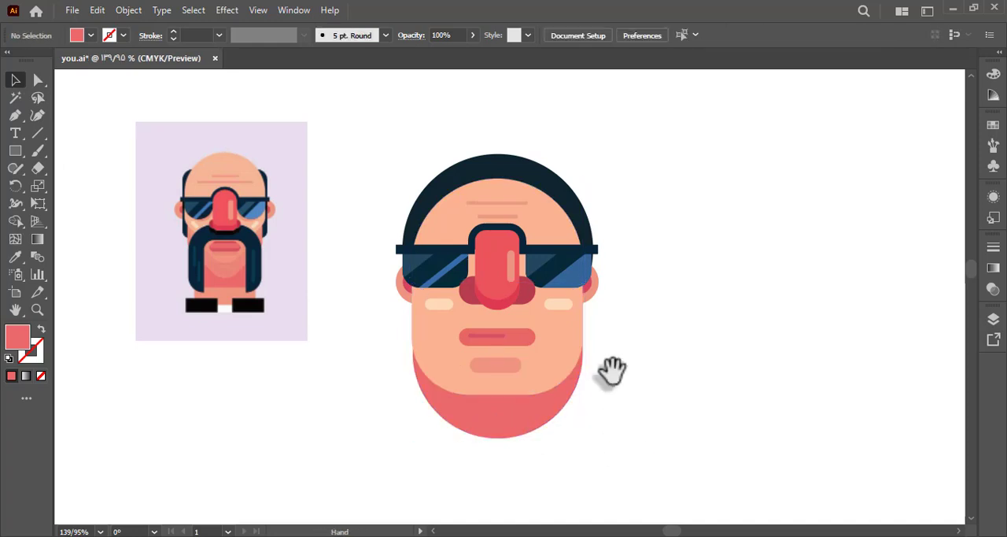
pyautogui.click(578, 409)
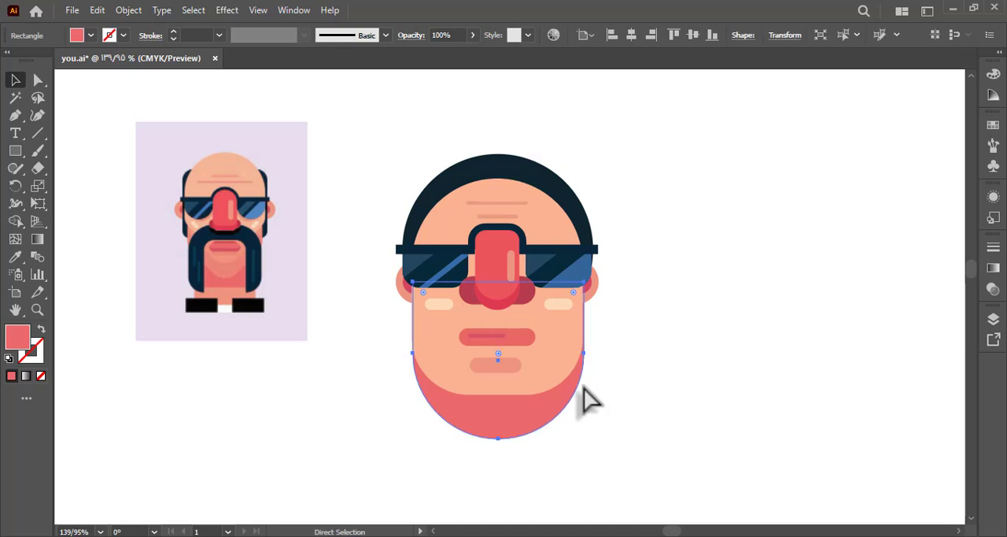
pyautogui.keyDown('shift'); pyautogui.click(536, 384); pyautogui.keyUp('shift')
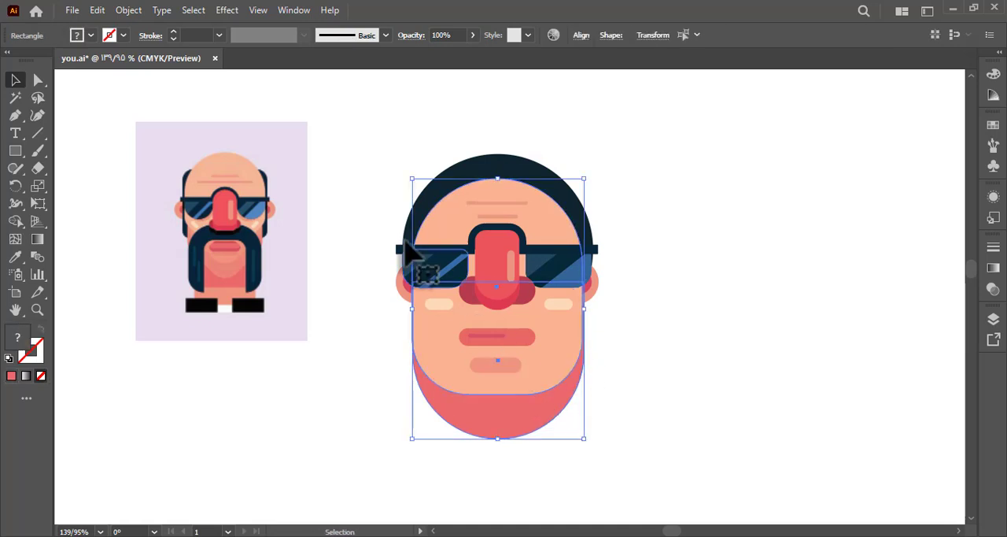
pyautogui.click(645, 376)
pyautogui.moveTo(612, 122); pyautogui.dragTo(374, 299)
pyautogui.click(129, 10)
pyautogui.click(251, 123)
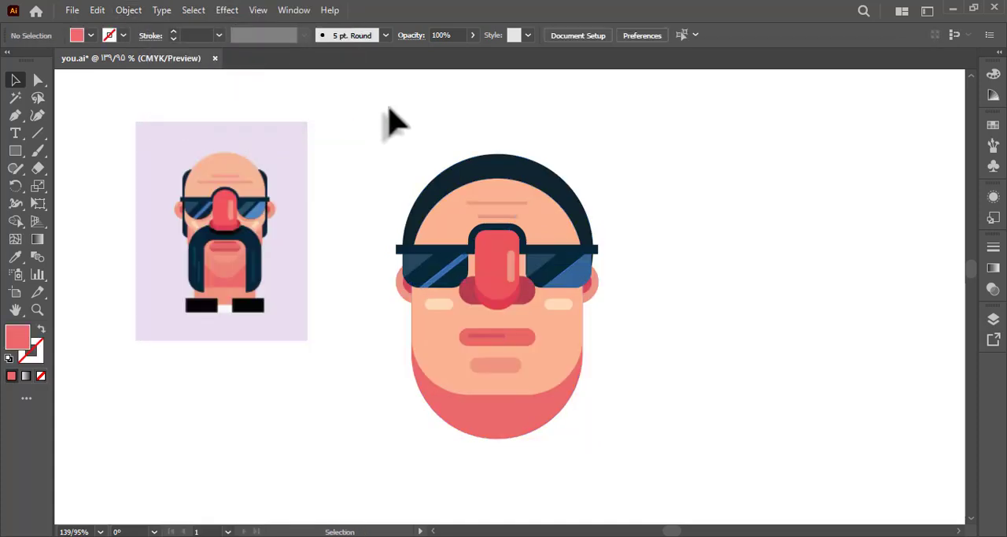
pyautogui.click(651, 188)
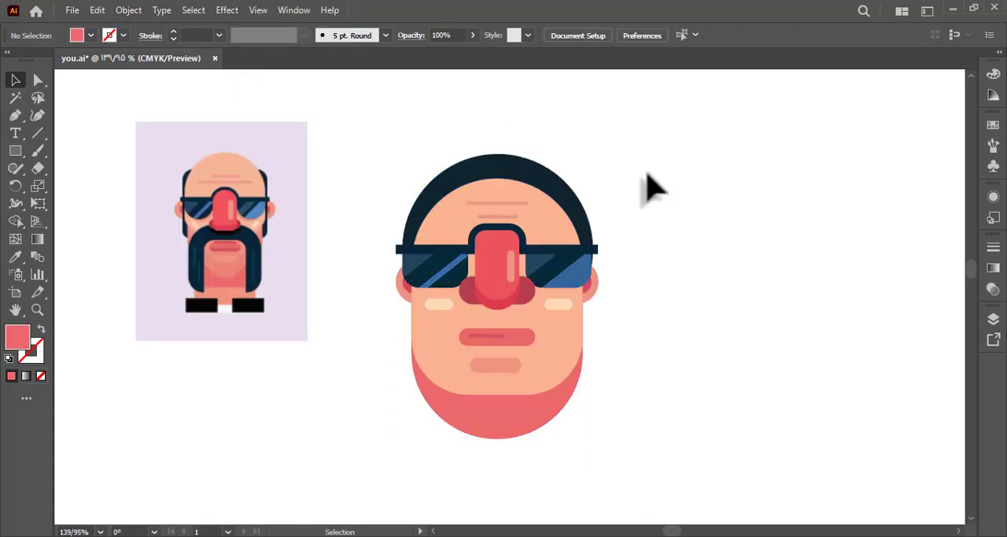
# Try to fine-tune the pink jaw shape's width from its right edge.
pyautogui.click(557, 415)
pyautogui.moveTo(585, 362); pyautogui.dragTo(584, 364)
pyautogui.click(626, 389)
pyautogui.hotkey('ctrl', 'z')
# Examine closely how the pink jaw shape's left edge aligns with the face outline.
pyautogui.press('z')
pyautogui.moveTo(572, 425); pyautogui.dragTo(833, 453)
pyautogui.moveTo(373, 267); pyautogui.dragTo(626, 415)
pyautogui.moveTo(253, 296); pyautogui.dragTo(501, 311)
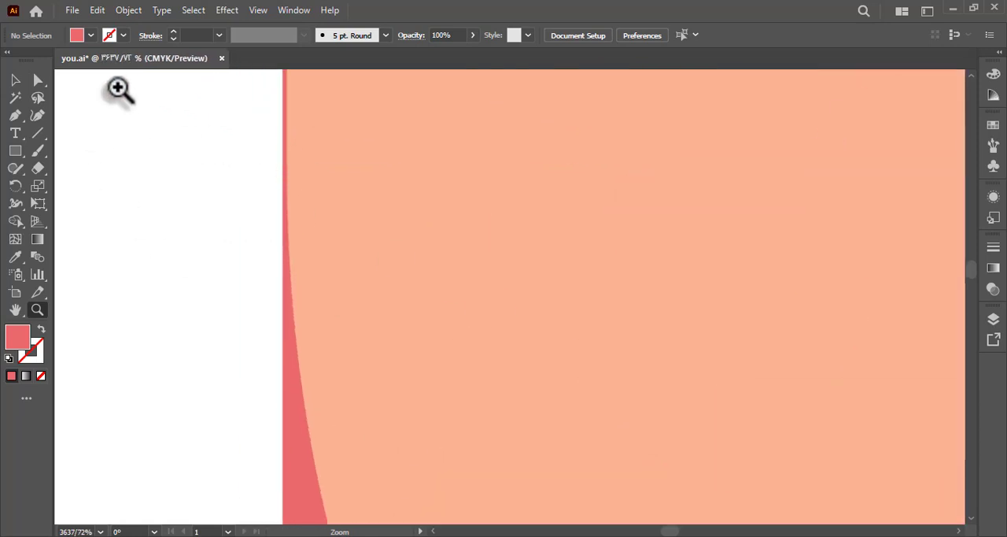
pyautogui.click(17, 81)
pyautogui.click(300, 214)
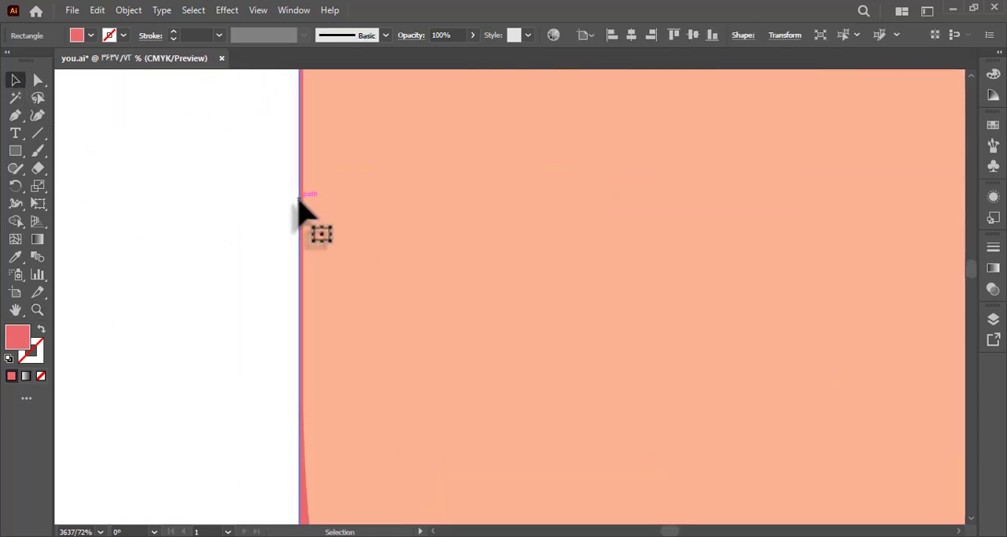
pyautogui.press('z')
pyautogui.moveTo(364, 278); pyautogui.dragTo(187, 269)
pyautogui.moveTo(333, 291); pyautogui.dragTo(185, 290)
pyautogui.press('space')
pyautogui.moveTo(329, 250); pyautogui.dragTo(299, 348)
pyautogui.click(16, 80)
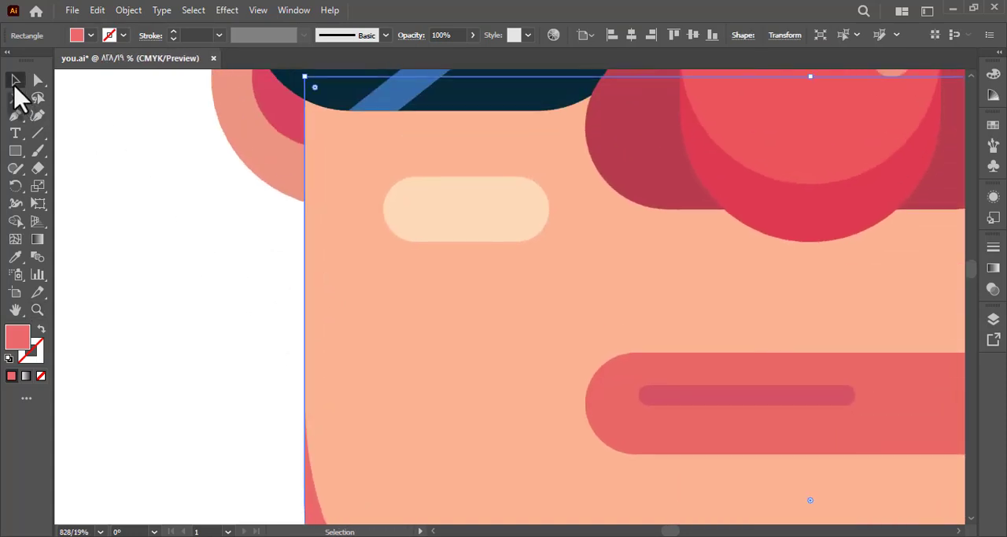
pyautogui.click(302, 476)
pyautogui.click(304, 486)
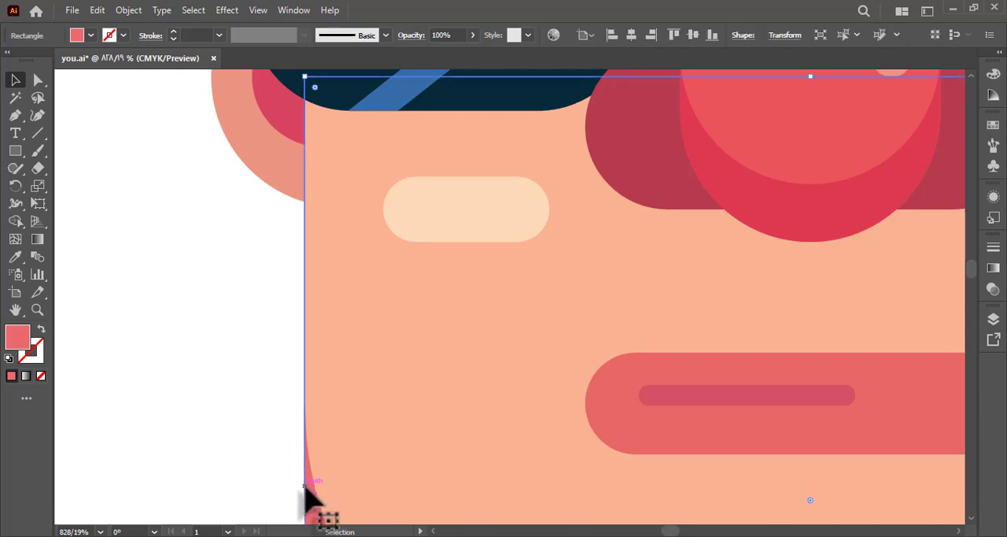
pyautogui.press('z')
pyautogui.moveTo(338, 452); pyautogui.dragTo(154, 405)
pyautogui.press('a')
pyautogui.click(244, 405)
# Draw a collar rectangle over the lower left of the jaw and fill it with the dark navy sampled from the hair.
pyautogui.moveTo(291, 421); pyautogui.dragTo(318, 301)
pyautogui.click(15, 150)
pyautogui.moveTo(386, 403); pyautogui.dragTo(427, 423)
pyautogui.press('i')
pyautogui.click(555, 120)
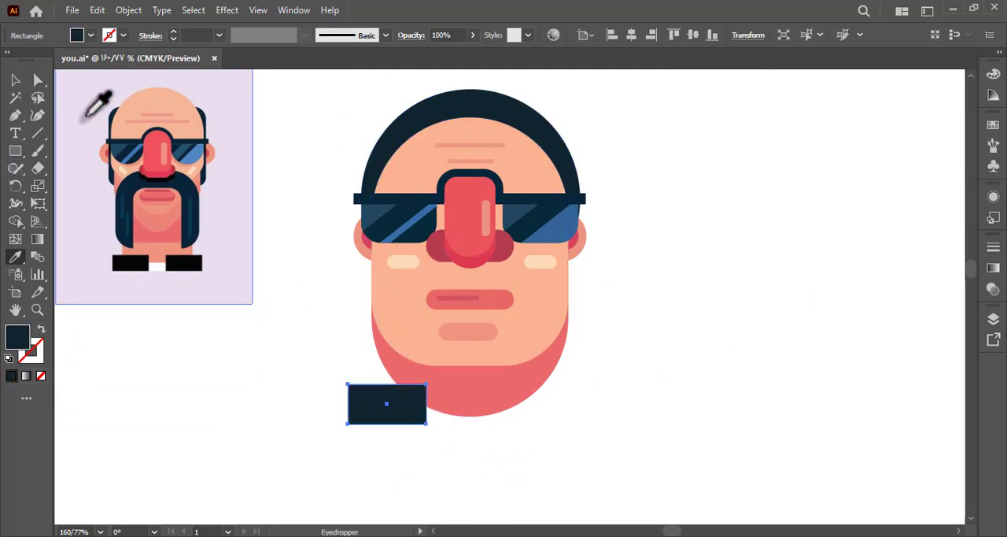
# Round only the upper inner corner of the left navy collar rectangle into a large curve.
pyautogui.click(38, 79)
pyautogui.moveTo(322, 435); pyautogui.dragTo(387, 422)
pyautogui.click(341, 421)
pyautogui.hotkey('ctrl', 'z')
pyautogui.click(426, 386)
pyautogui.click(306, 399)
pyautogui.moveTo(304, 362); pyautogui.dragTo(296, 392)
# Duplicate the navy collar piece to the right side of the jaw and reflect it horizontally.
pyautogui.click(15, 79)
pyautogui.moveTo(371, 434); pyautogui.dragTo(506, 431)
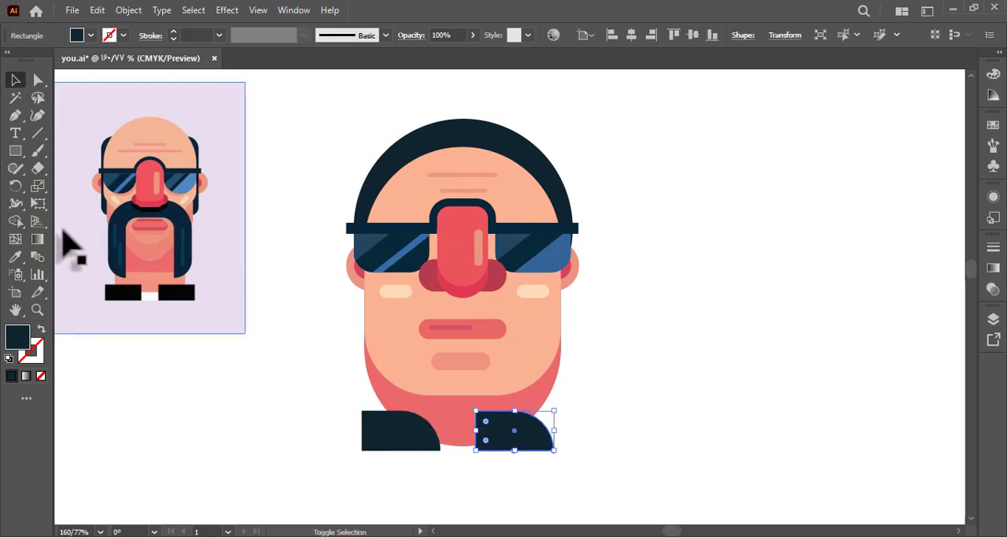
pyautogui.rightClick(15, 190)
pyautogui.click(56, 208)
pyautogui.moveTo(249, 279); pyautogui.dragTo(516, 343)
pyautogui.click(20, 81)
pyautogui.click(636, 354)
# Nudge the mirrored collar piece to the right, and move both collar pieces up slightly over the jaw.
pyautogui.click(539, 430)
pyautogui.press('Right')
pyautogui.press('Right')
pyautogui.press('Right')
pyautogui.click(627, 423)
pyautogui.moveTo(635, 440); pyautogui.dragTo(604, 416)
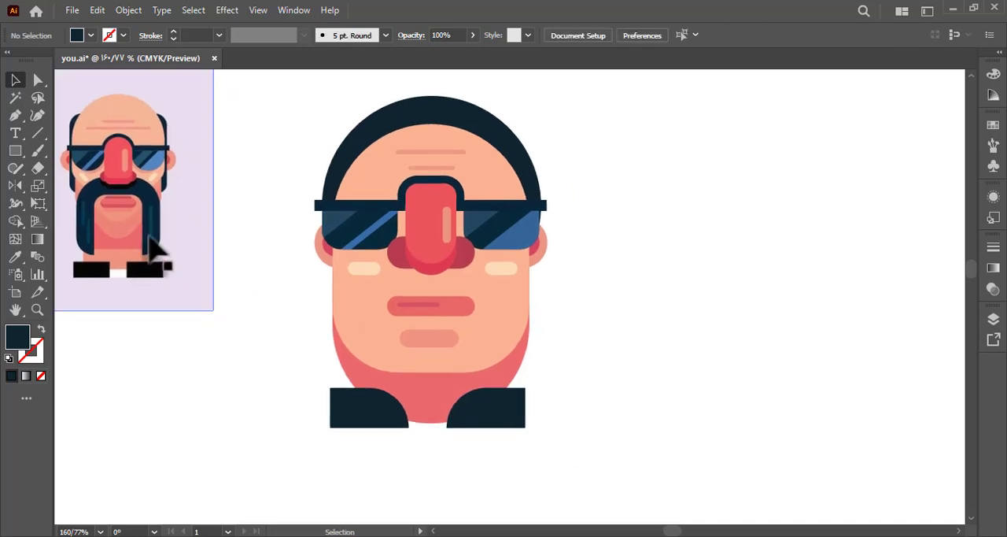
pyautogui.click(504, 413)
pyautogui.keyDown('shift'); pyautogui.click(389, 423); pyautogui.keyUp('shift')
pyautogui.press('Up')
pyautogui.press('Up')
pyautogui.press('Up')
pyautogui.press('Up')
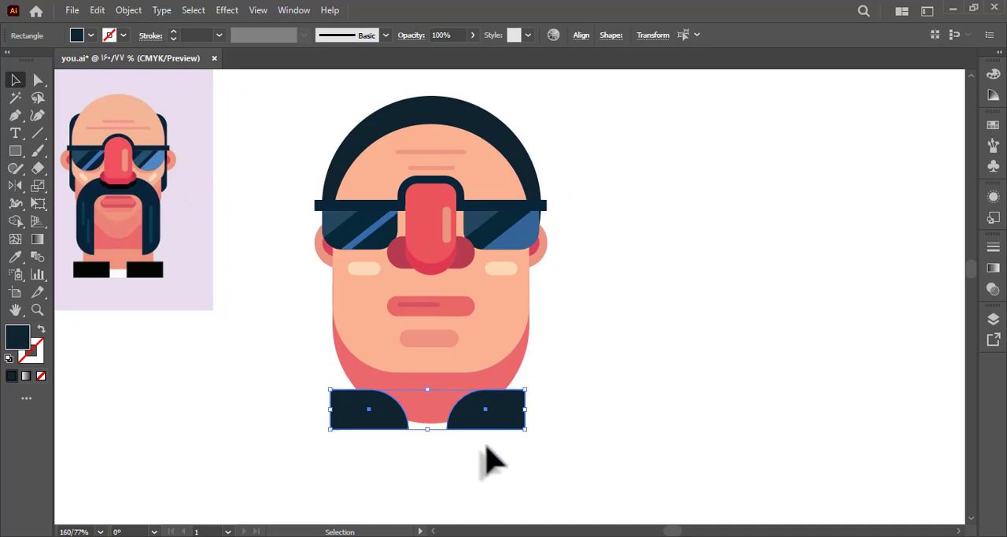
# Erase the rounded bottom of the pink jaw shape straight across at collar height.
pyautogui.click(437, 413)
pyautogui.click(38, 168)
pyautogui.moveTo(573, 432)
pyautogui.mouseDown()
pyautogui.moveTo(333, 428)
pyautogui.moveTo(268, 395)
pyautogui.mouseUp()
# Draw a white rectangle across the collar over the jaw's lower edge and layer it behind the navy collar pieces.
pyautogui.press('m')
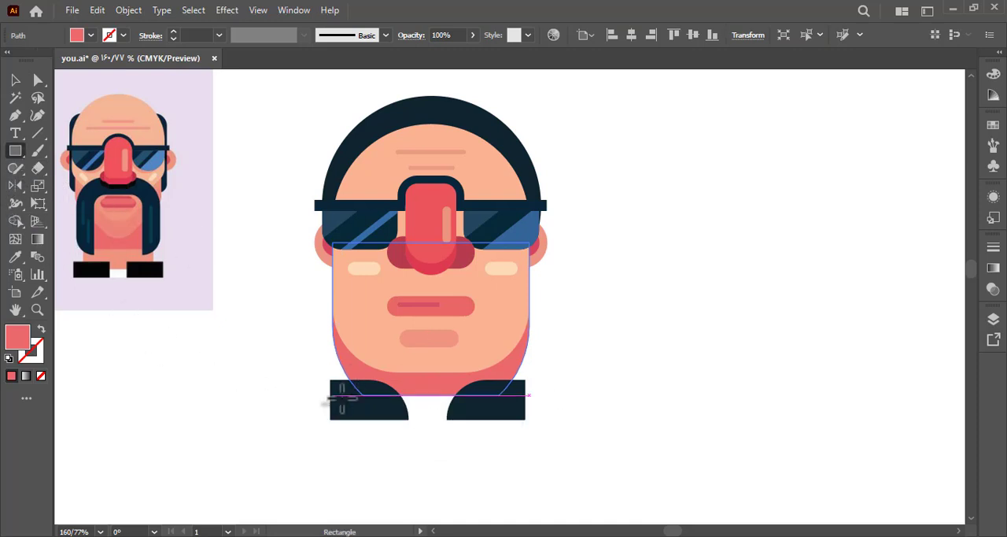
pyautogui.moveTo(337, 385)
pyautogui.mouseDown()
pyautogui.moveTo(387, 405)
pyautogui.moveTo(518, 411)
pyautogui.mouseUp()
pyautogui.press('i')
pyautogui.click(562, 406)
pyautogui.rightClick(580, 394)
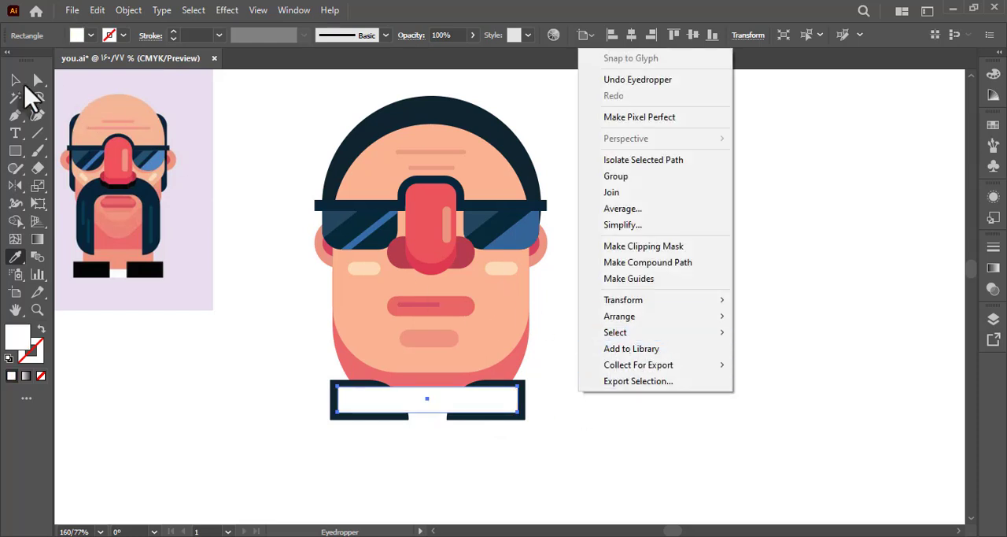
pyautogui.click(15, 81)
pyautogui.click(427, 414)
pyautogui.click(439, 399)
pyautogui.press('Delete')
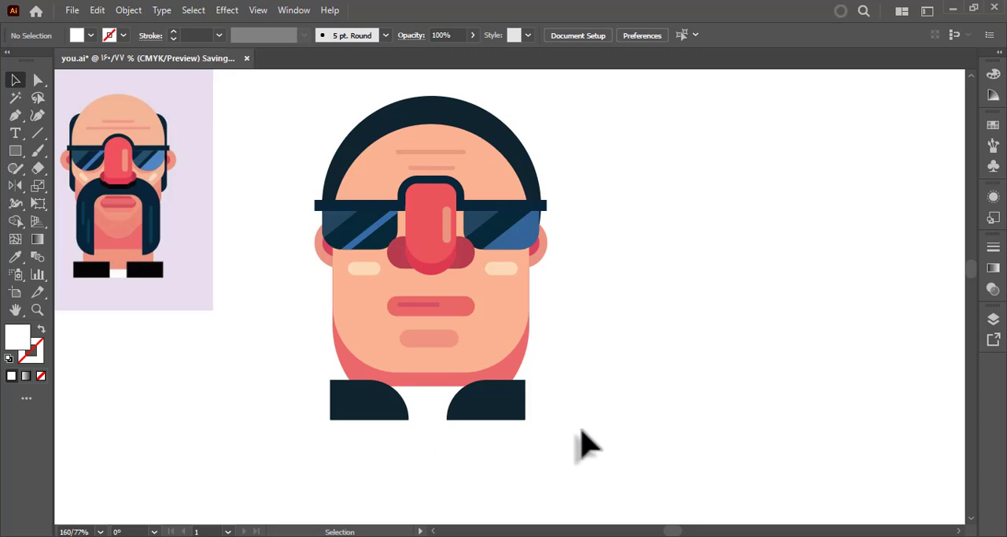
# Draw a large rectangle around the whole character, fill it with lavender sampled from the reference background, and send it to the back.
pyautogui.moveTo(569, 386); pyautogui.dragTo(588, 398)
pyautogui.click(15, 150)
pyautogui.moveTo(244, 85)
pyautogui.mouseDown()
pyautogui.moveTo(503, 342)
pyautogui.moveTo(664, 480)
pyautogui.mouseUp()
pyautogui.press('u')
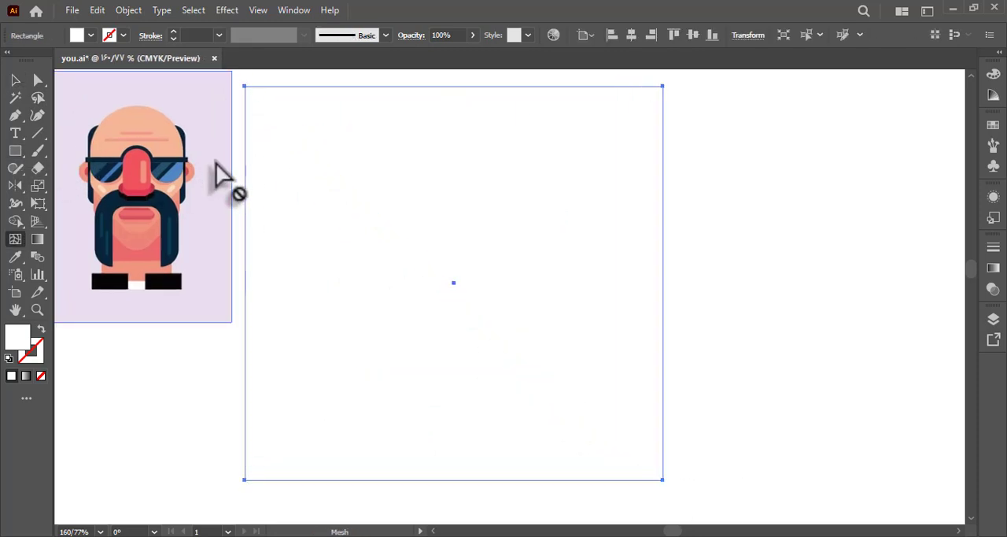
pyautogui.press('i')
pyautogui.click(218, 165)
pyautogui.rightClick(218, 165)
pyautogui.moveTo(338, 428)
pyautogui.click(467, 478)
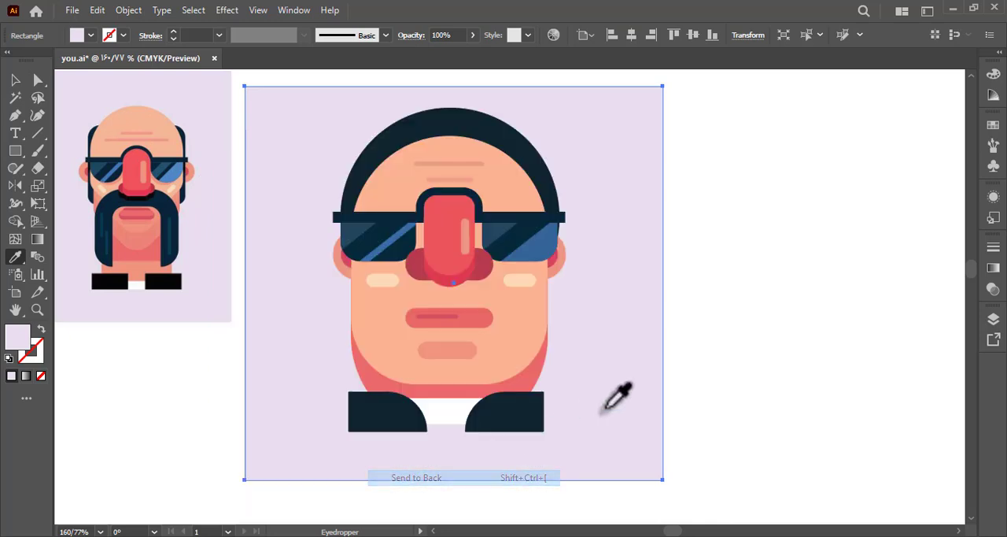
pyautogui.keyDown('ctrl'); pyautogui.click(719, 377); pyautogui.keyUp('ctrl')
pyautogui.click(15, 80)
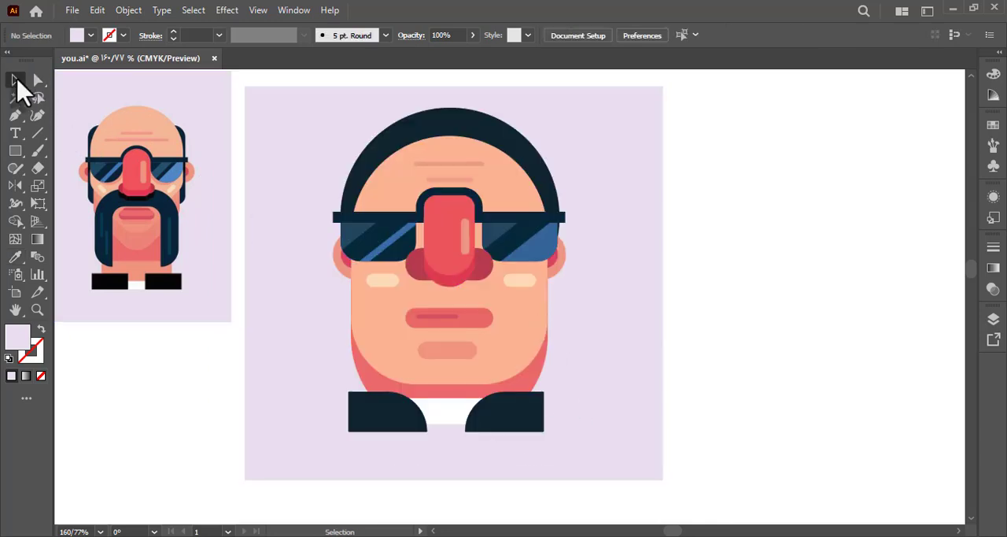
pyautogui.moveTo(162, 367); pyautogui.dragTo(206, 381)
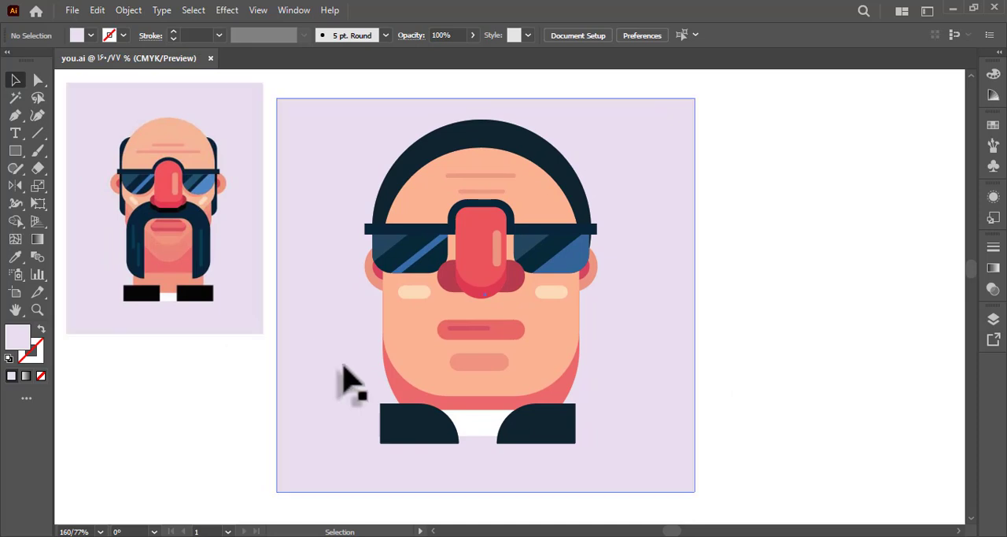
# Straighten the pink jaw's curved lower sides down to the collar, shift the mirrored collar piece outward, and save the file.
pyautogui.press('a')
pyautogui.click(408, 414)
pyautogui.moveTo(383, 349); pyautogui.dragTo(388, 414)
pyautogui.moveTo(581, 348); pyautogui.dragTo(548, 444)
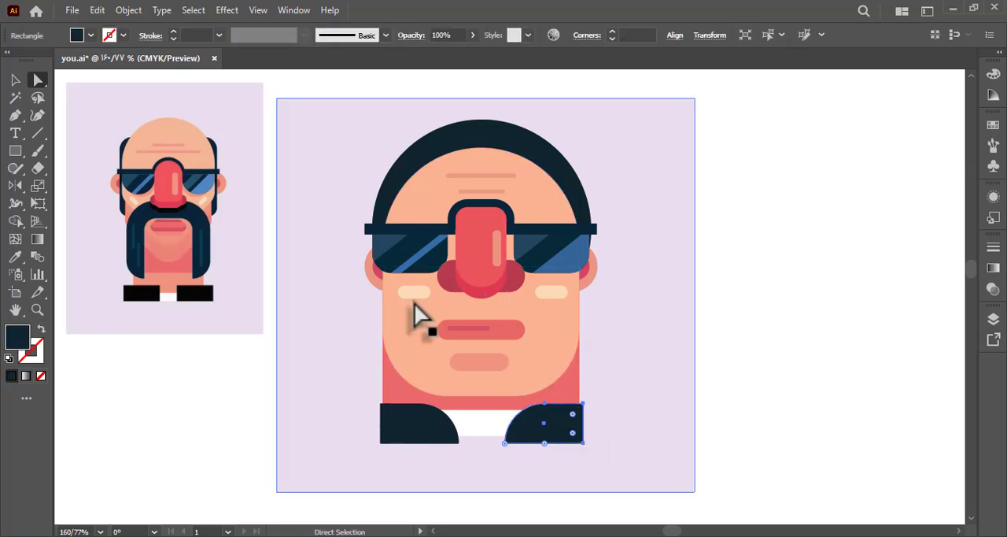
pyautogui.click(775, 394)
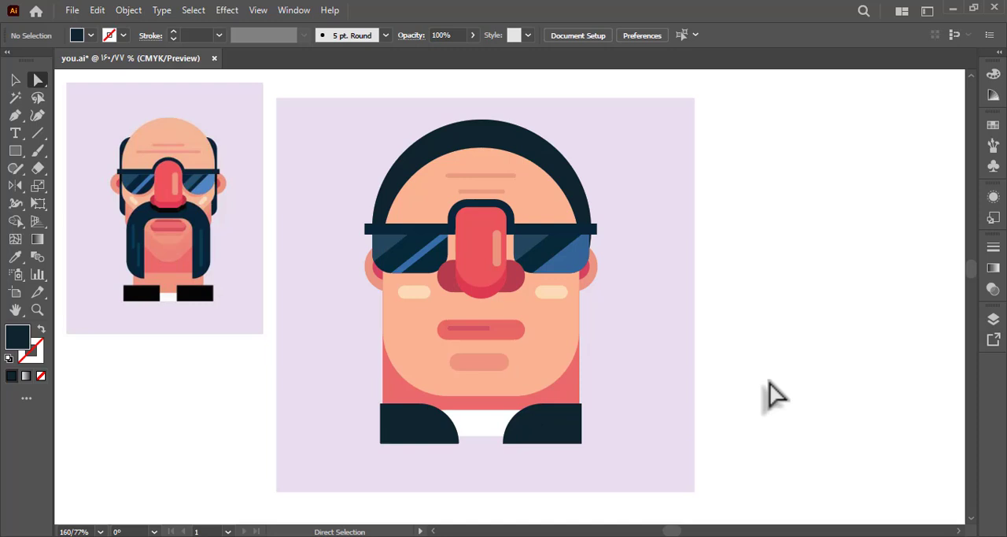
pyautogui.moveTo(775, 394); pyautogui.dragTo(755, 400)
pyautogui.hotkey('ctrl', 's')
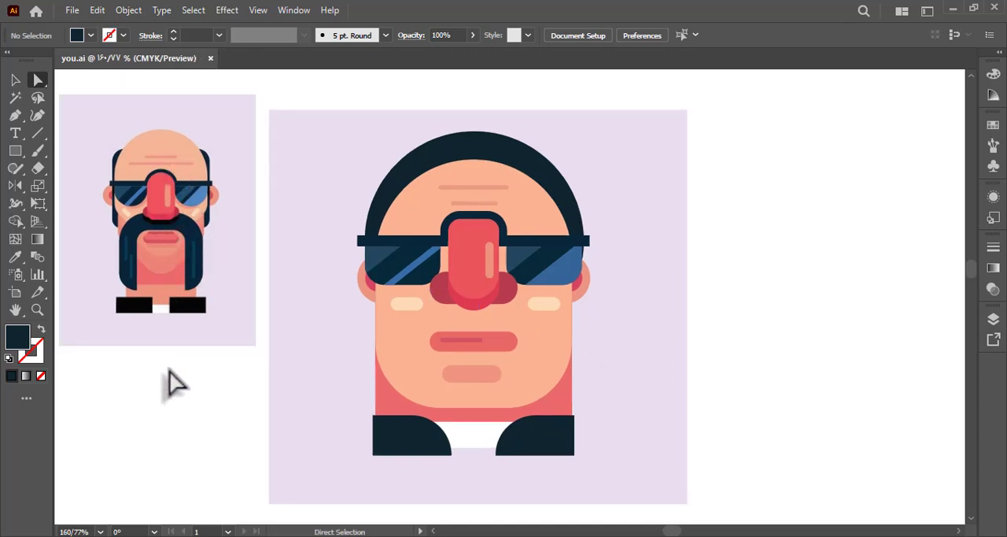
# Move both navy collar pieces, the white shirt and the jaw's lower edge down together to lengthen the neck slightly.
pyautogui.moveTo(192, 425); pyautogui.dragTo(191, 369)
pyautogui.press('z')
pyautogui.keyDown('alt'); pyautogui.click(255, 371); pyautogui.keyUp('alt')
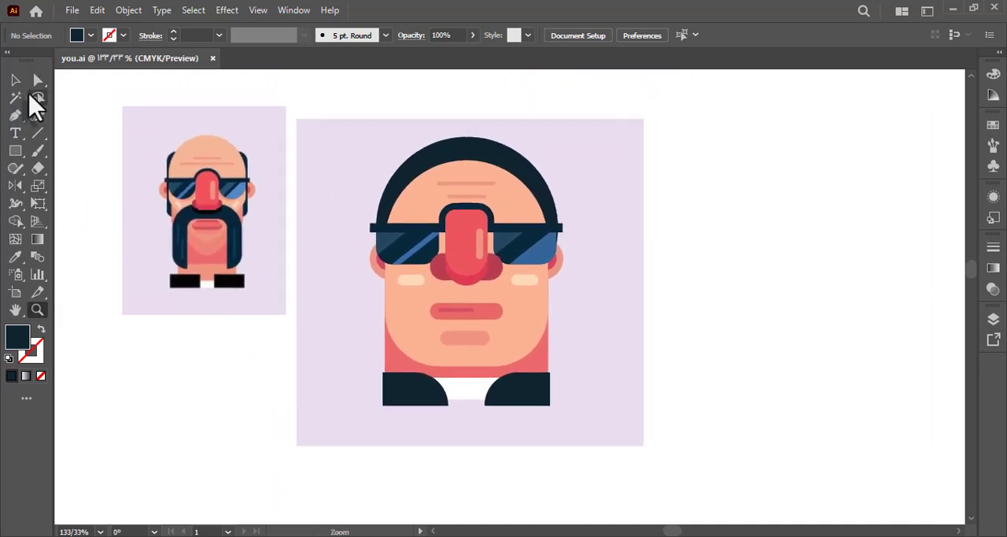
pyautogui.click(38, 80)
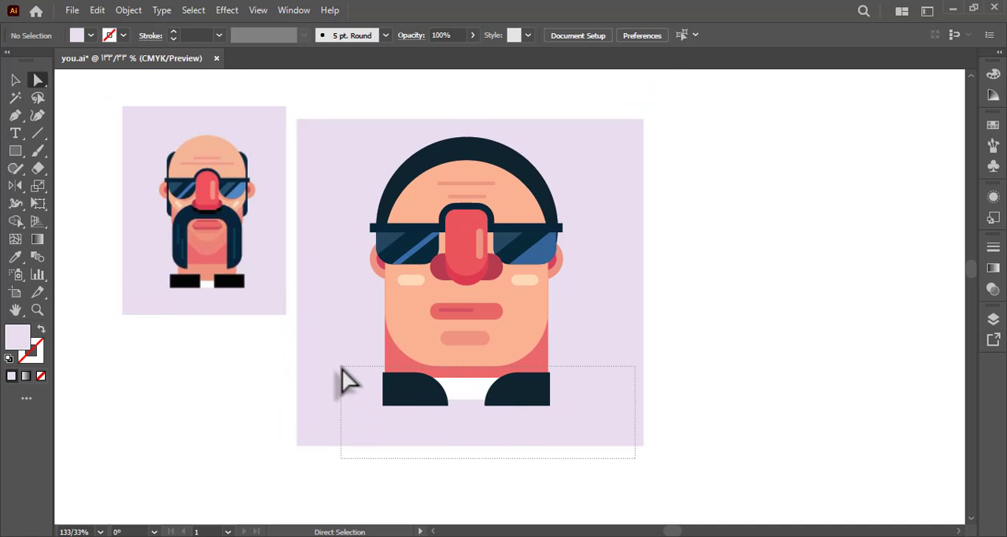
pyautogui.moveTo(342, 373); pyautogui.dragTo(341, 376)
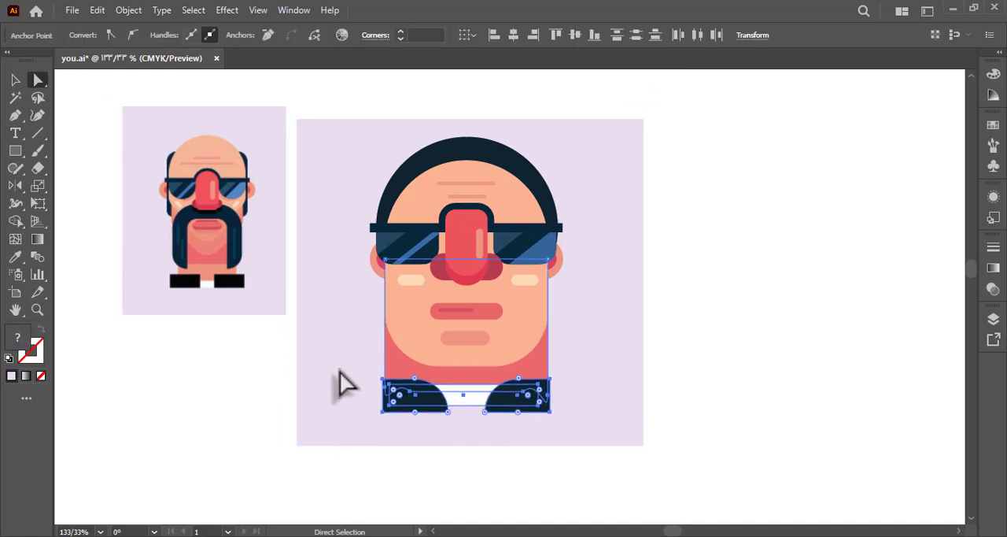
pyautogui.click(242, 409)
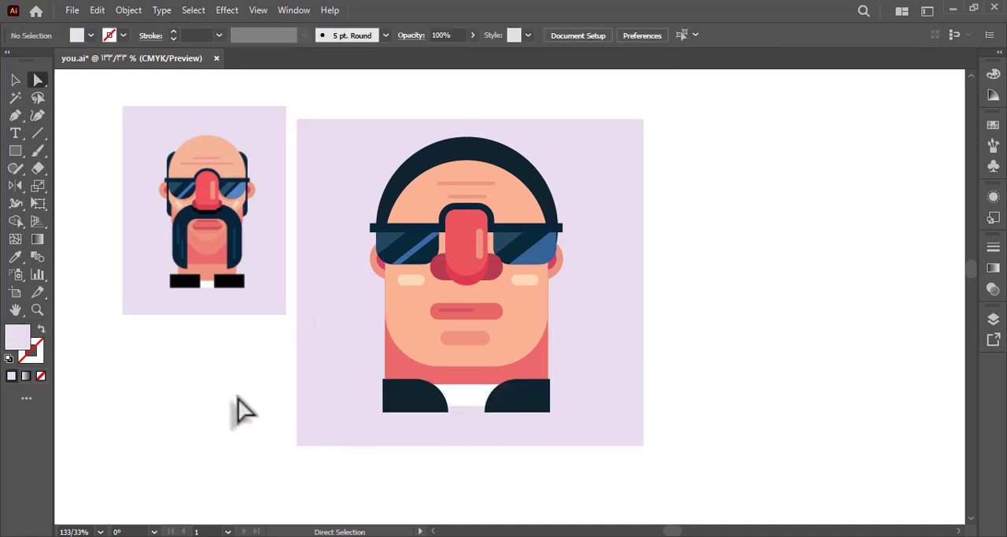
# Draw a small ellipse over the middle of the hairline, fill it with the sampled navy hair colour, and centre it on the head.
pyautogui.moveTo(271, 363); pyautogui.dragTo(348, 403)
pyautogui.press('z')
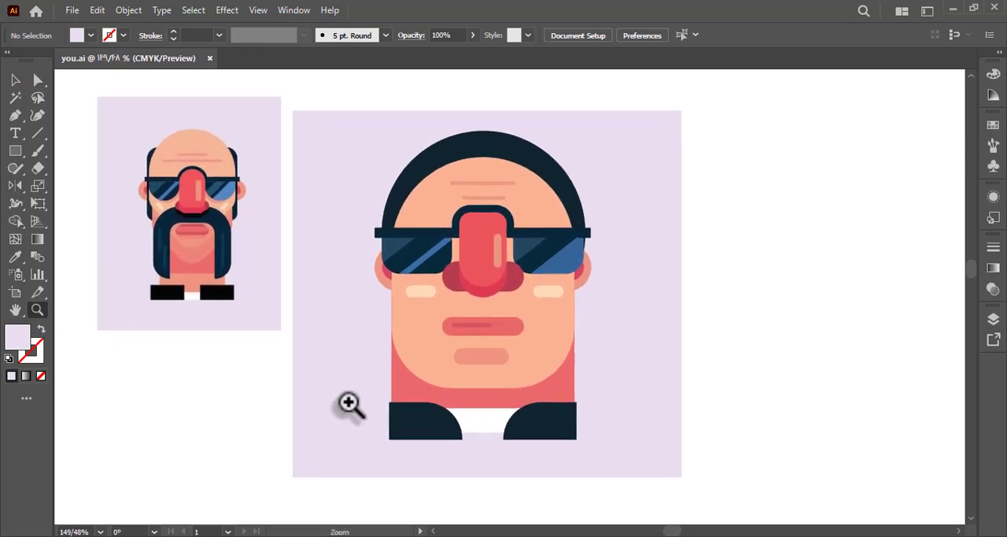
pyautogui.click(15, 81)
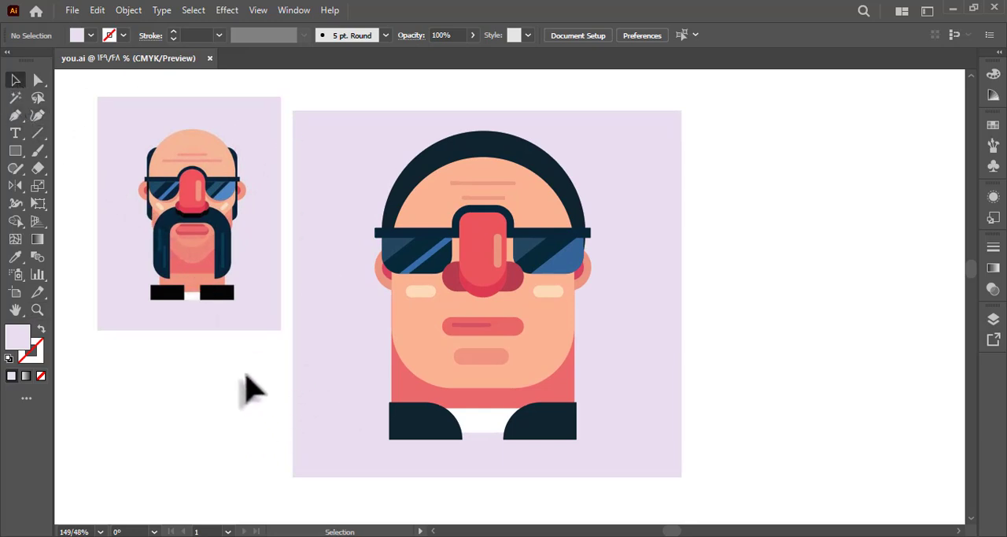
pyautogui.moveTo(17, 151); pyautogui.dragTo(78, 184)
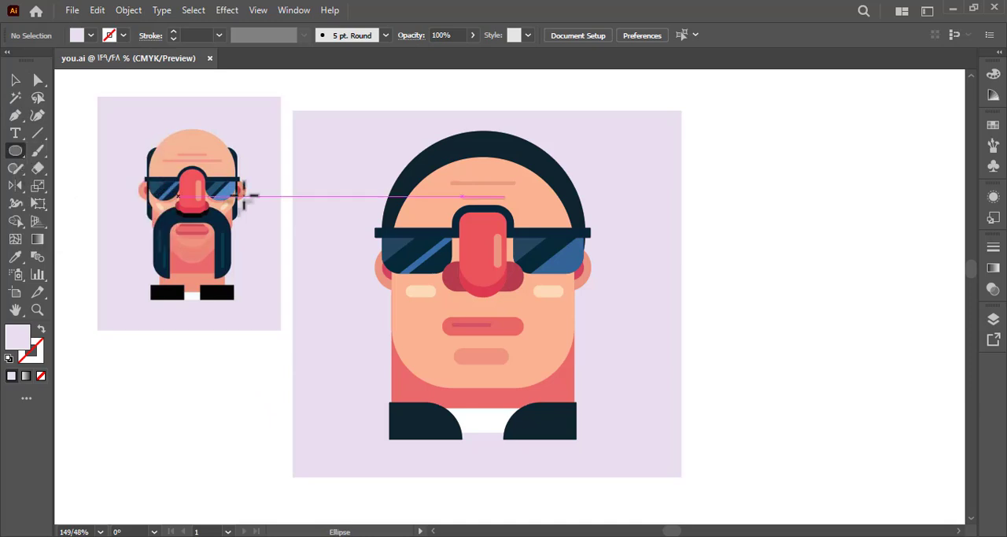
pyautogui.moveTo(472, 157)
pyautogui.mouseDown()
pyautogui.moveTo(508, 193)
pyautogui.moveTo(517, 173)
pyautogui.mouseUp()
pyautogui.press('i')
pyautogui.click(542, 161)
pyautogui.click(15, 80)
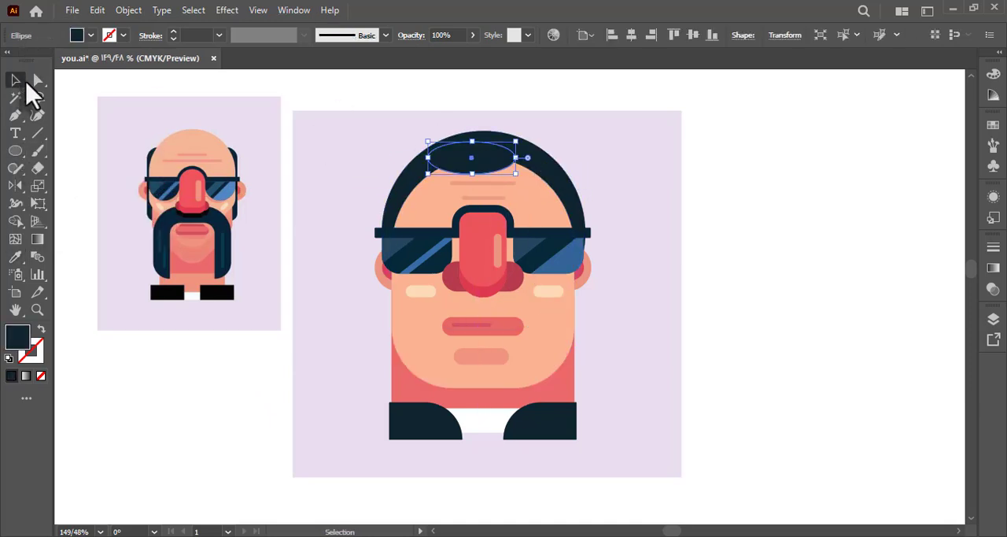
pyautogui.click(765, 245)
pyautogui.moveTo(485, 169); pyautogui.dragTo(498, 169)
pyautogui.click(760, 198)
pyautogui.click(549, 191)
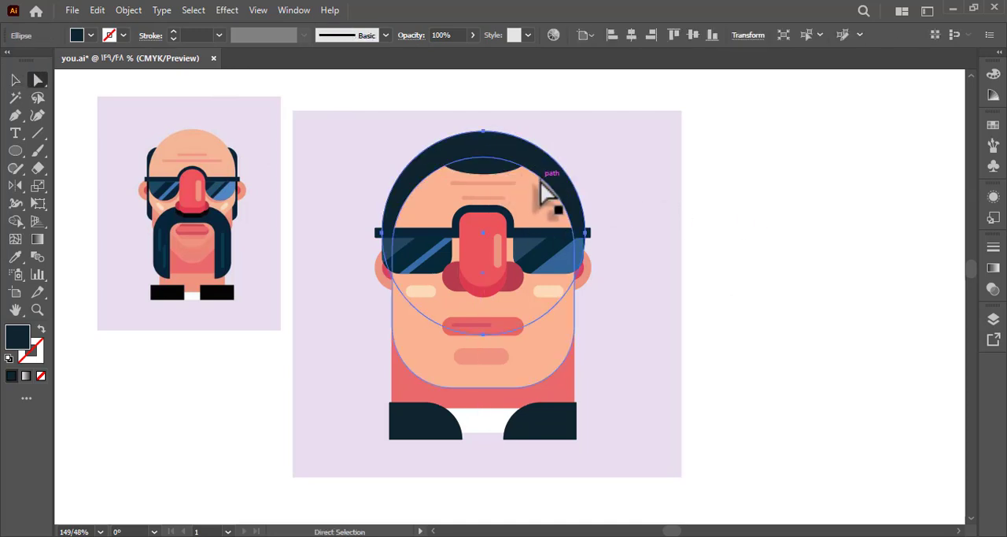
pyautogui.click(491, 166)
pyautogui.click(17, 222)
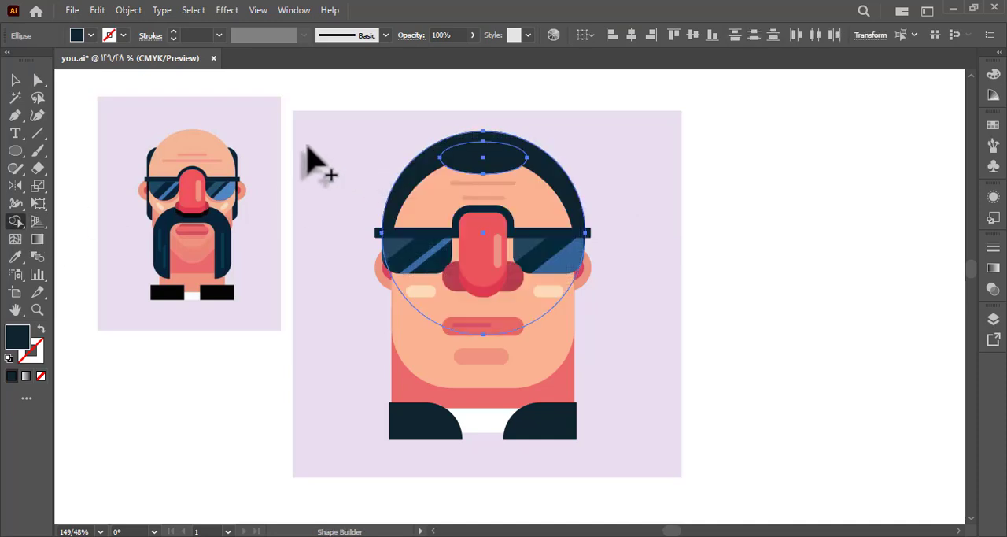
pyautogui.press('a')
pyautogui.click(288, 102)
# Spread the fringe ellipse's side anchor points outward and down and lower its bottom point, forming a broad fringe across the forehead.
pyautogui.click(440, 158)
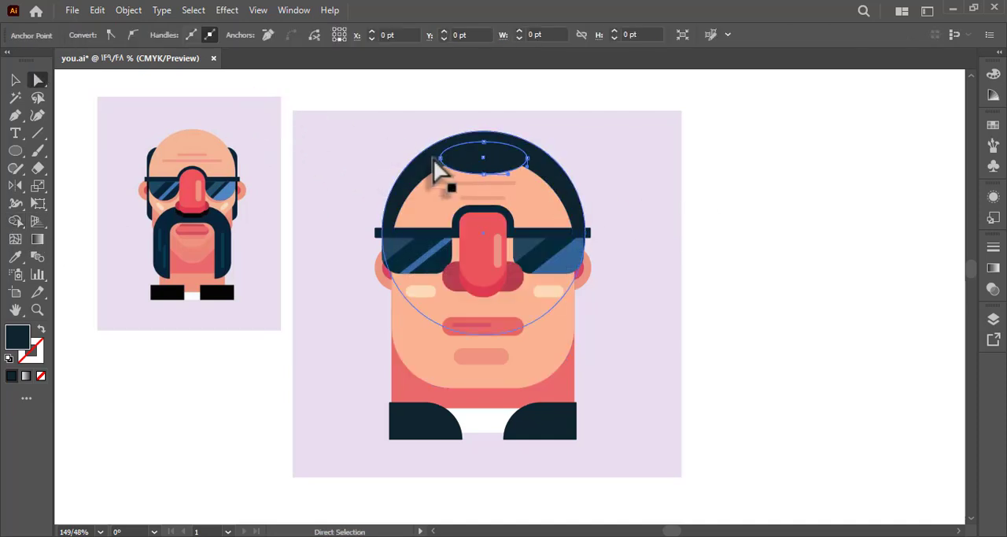
pyautogui.moveTo(440, 159); pyautogui.dragTo(411, 185)
pyautogui.moveTo(527, 158); pyautogui.dragTo(553, 185)
pyautogui.moveTo(487, 181); pyautogui.dragTo(490, 206)
pyautogui.click(708, 258)
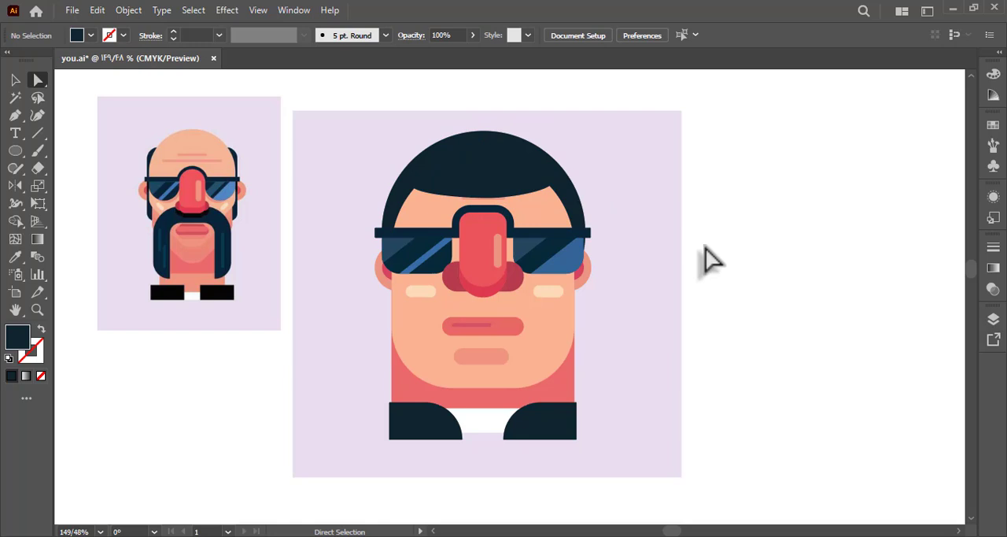
# Try slanting the fringe by moving one of its side anchor points lower than the other.
pyautogui.moveTo(416, 199)
pyautogui.mouseDown()
pyautogui.moveTo(404, 208)
pyautogui.moveTo(401, 197)
pyautogui.mouseUp()
pyautogui.hotkey('ctrl', 'z')
pyautogui.click(412, 189)
pyautogui.click(747, 224)
pyautogui.moveTo(747, 224); pyautogui.dragTo(753, 224)
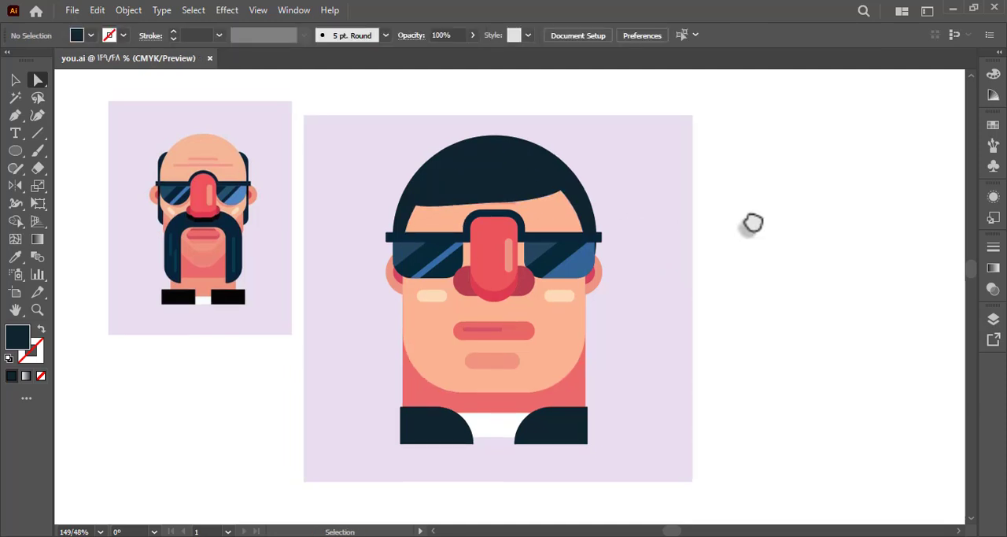
# Undo the slanted fringe edit, stepping back and forward through the history to the symmetrical broad fringe.
pyautogui.hotkey('ctrl', 'z')
pyautogui.hotkey('ctrl', 'z')
pyautogui.hotkey('ctrl', 'z')
pyautogui.rightClick(751, 219)
pyautogui.click(742, 262)
pyautogui.rightClick(717, 230)
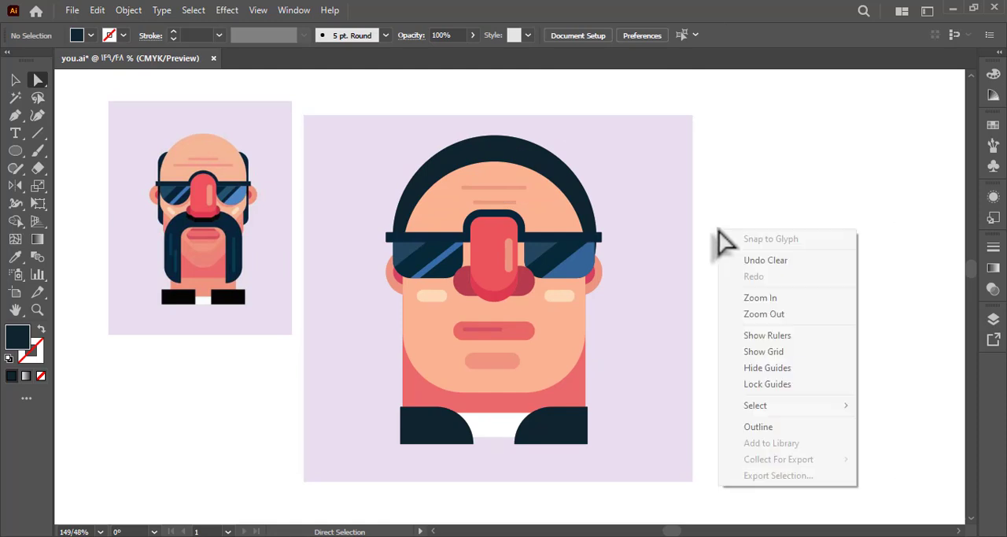
pyautogui.click(753, 260)
pyautogui.rightClick(748, 263)
pyautogui.click(765, 226)
pyautogui.rightClick(766, 225)
pyautogui.click(768, 238)
pyautogui.rightClick(747, 235)
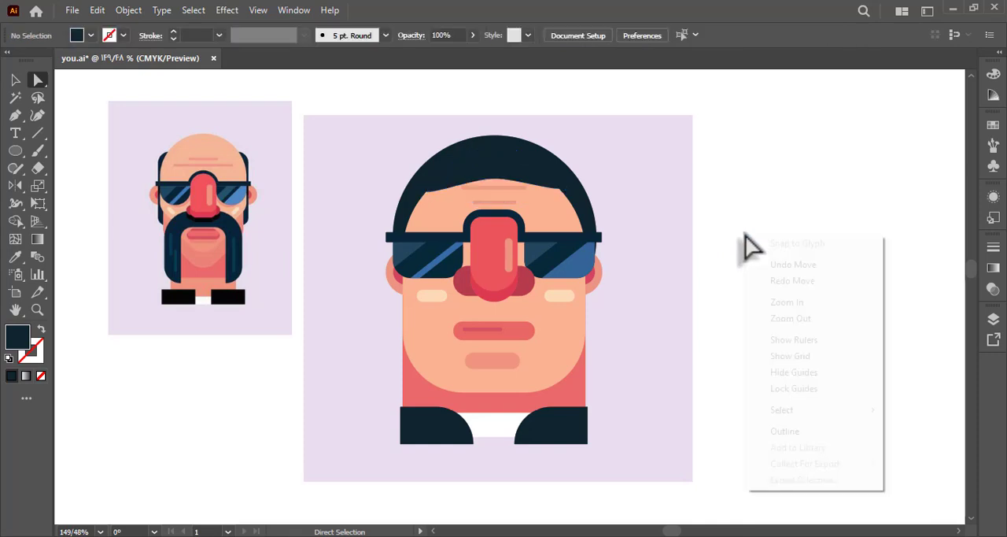
pyautogui.click(777, 281)
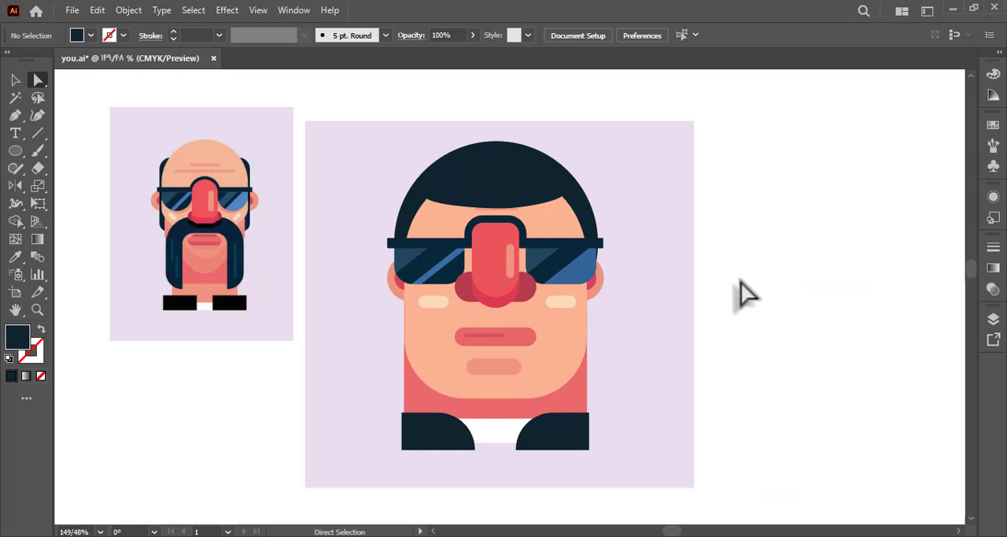
# Scale the navy fringe down narrower and shallower, keeping it centred at the hairline.
pyautogui.click(14, 79)
pyautogui.click(498, 201)
pyautogui.moveTo(501, 203); pyautogui.dragTo(496, 194)
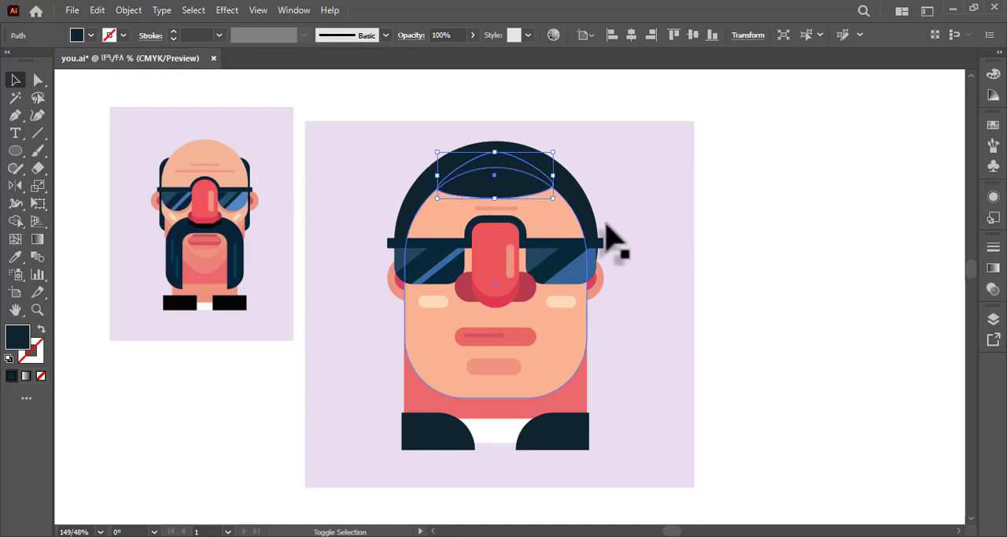
pyautogui.click(682, 243)
# Isolate the face group and move the two forehead wrinkle lines down between the fringe and the nose.
pyautogui.doubleClick(506, 222)
pyautogui.click(505, 196)
pyautogui.moveTo(510, 195); pyautogui.dragTo(512, 206)
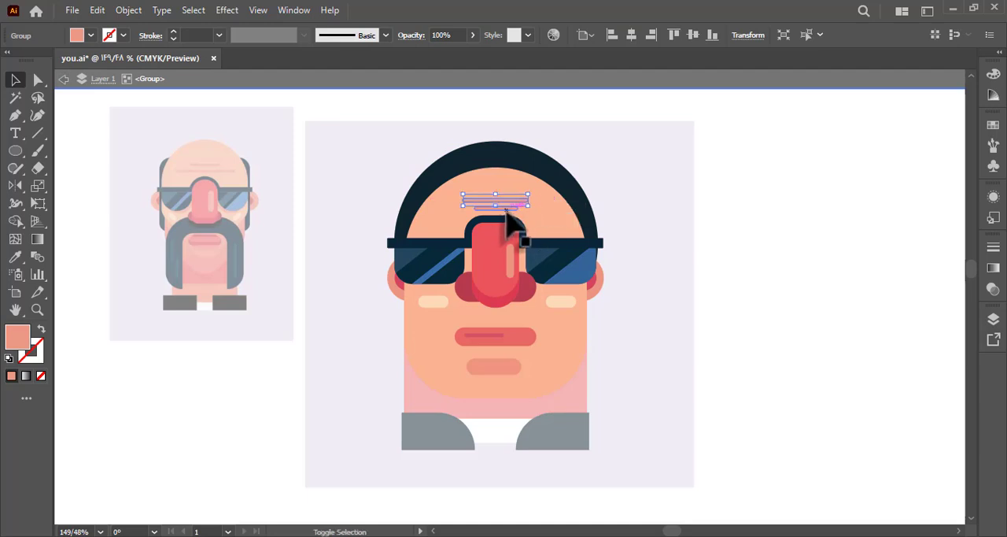
pyautogui.click(682, 250)
pyautogui.moveTo(502, 211); pyautogui.dragTo(502, 208)
pyautogui.doubleClick(689, 257)
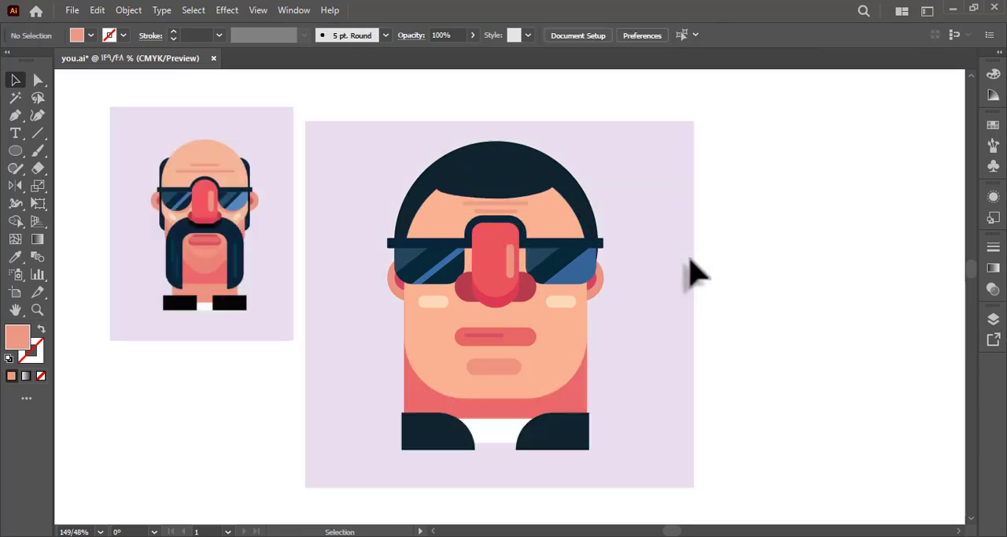
# Scale the pair of forehead wrinkle lines down to a narrower width.
pyautogui.click(511, 213)
pyautogui.doubleClick(513, 211)
pyautogui.click(523, 207)
pyautogui.moveTo(526, 206); pyautogui.dragTo(516, 213)
pyautogui.click(692, 265)
pyautogui.doubleClick(691, 264)
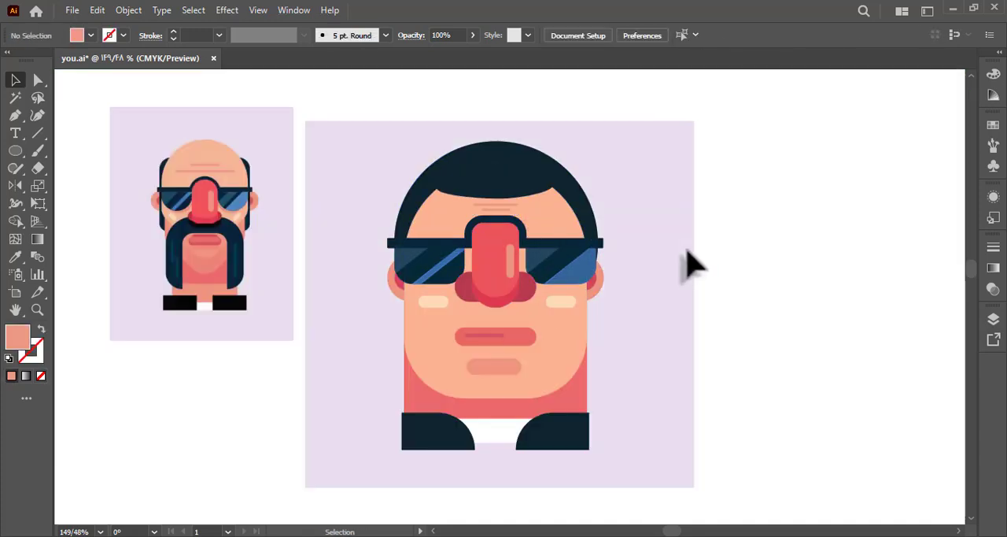
# Lengthen both forehead wrinkle lines slightly at each end inside their isolated group.
pyautogui.doubleClick(494, 214)
pyautogui.click(497, 206)
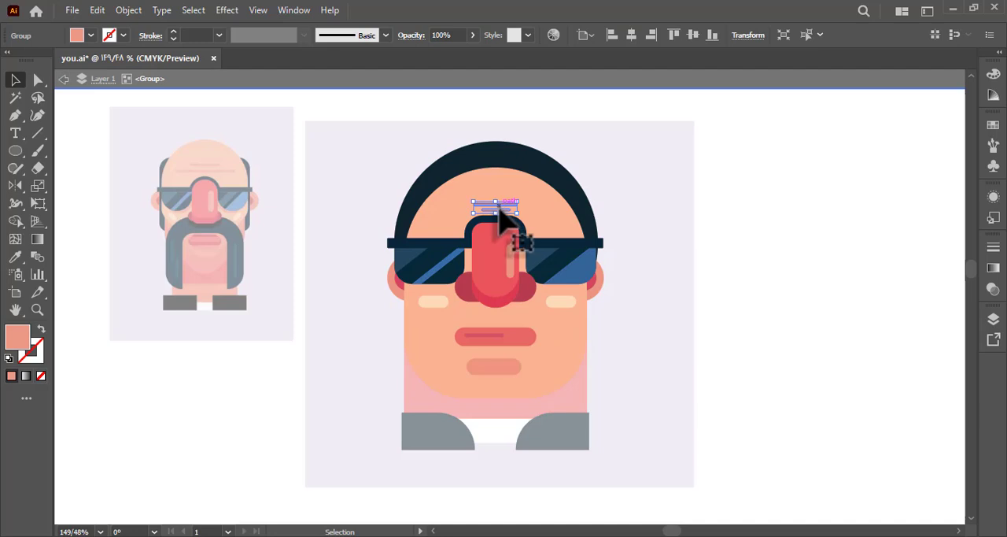
pyautogui.doubleClick(502, 208)
pyautogui.press('a')
pyautogui.moveTo(523, 200); pyautogui.dragTo(497, 222)
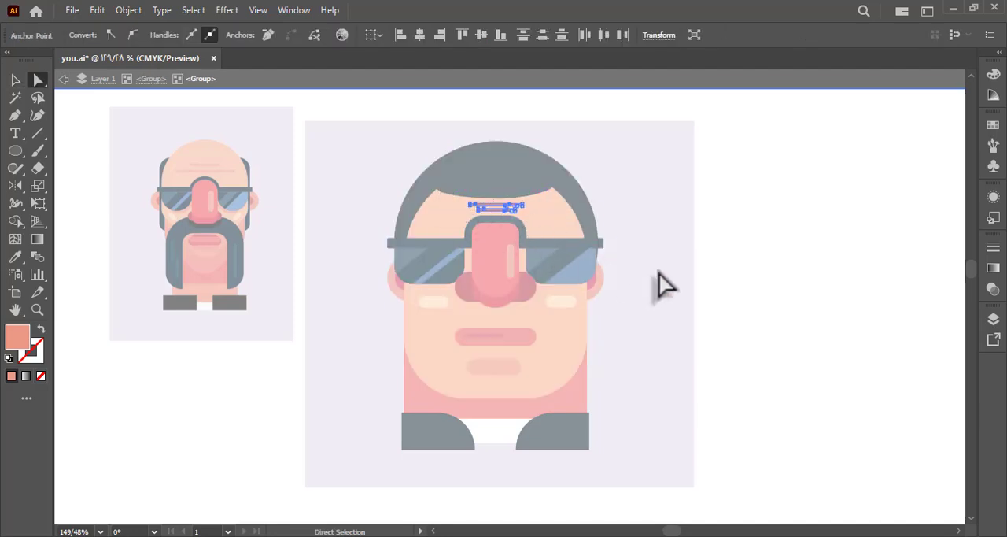
pyautogui.click(679, 276)
pyautogui.doubleClick(680, 277)
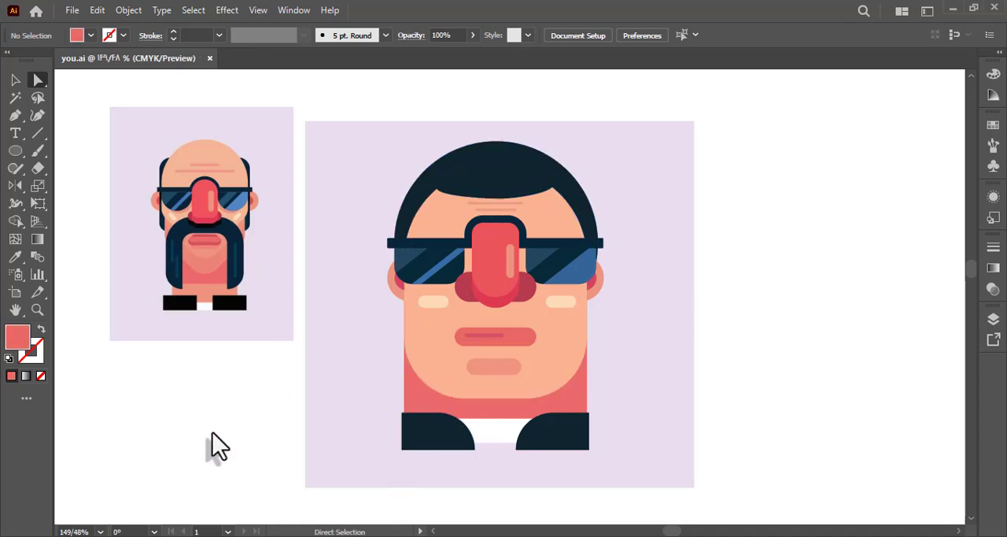
# Duplicate the lip shape slightly narrower and lower, and layer the copy behind the original lip.
pyautogui.click(15, 84)
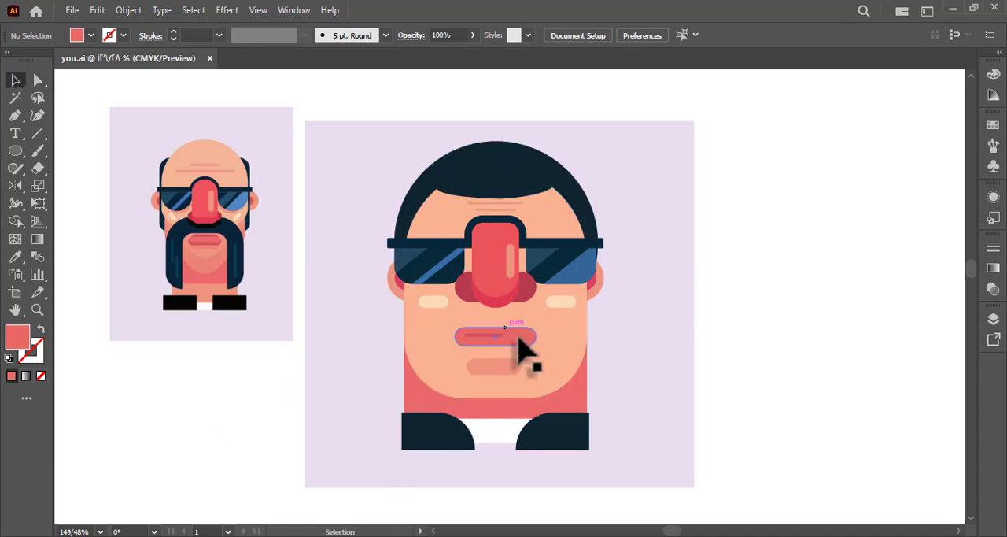
pyautogui.doubleClick(520, 335)
pyautogui.doubleClick(518, 339)
pyautogui.click(519, 339)
pyautogui.press('a')
pyautogui.moveTo(519, 341); pyautogui.dragTo(535, 351)
pyautogui.rightClick(562, 371)
pyautogui.moveTo(687, 479)
pyautogui.click(783, 511)
pyautogui.doubleClick(558, 379)
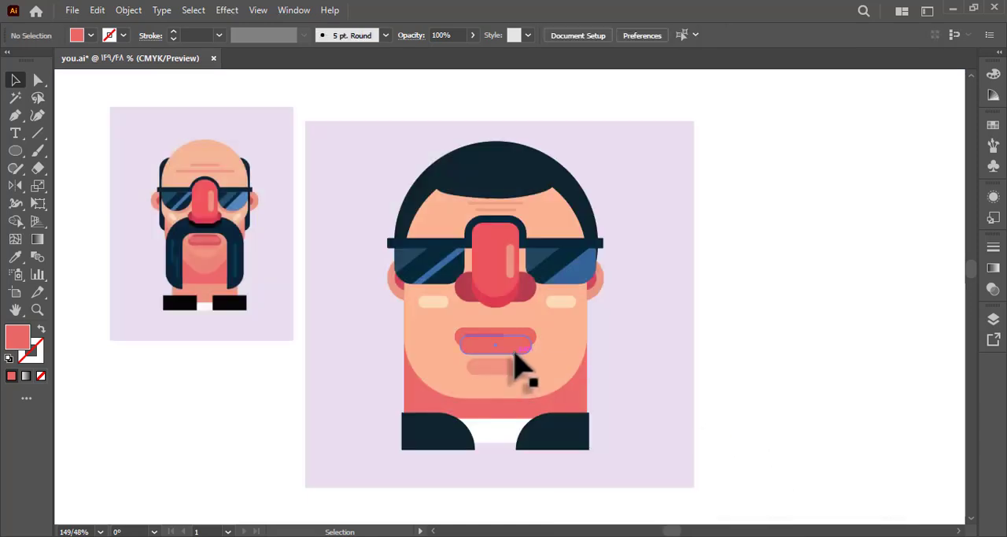
# Fill the lower lip copy with salmon sampled from below the reference's mouth, and nudge it up slightly.
pyautogui.press('a')
pyautogui.click(512, 350)
pyautogui.press('i')
pyautogui.click(209, 247)
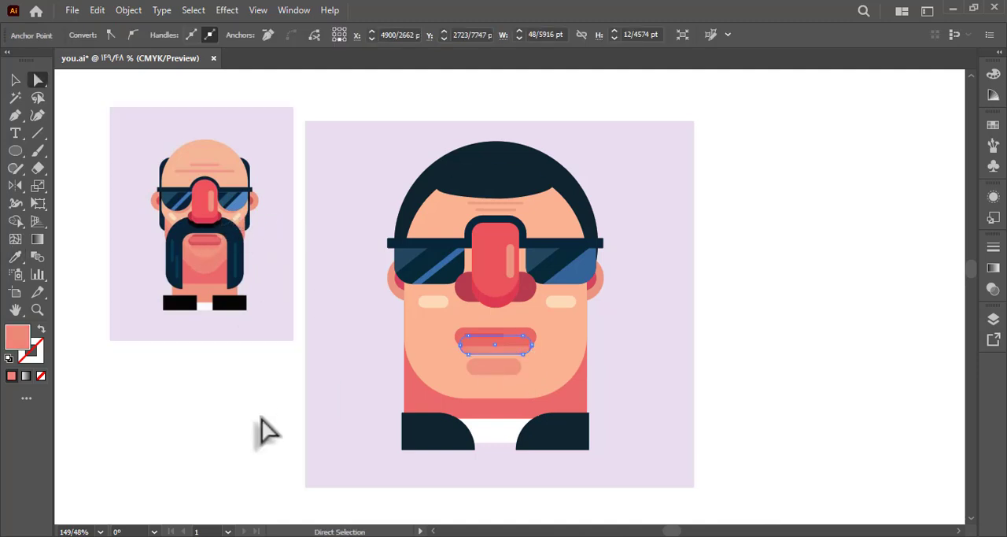
pyautogui.press('a')
pyautogui.click(263, 429)
pyautogui.click(494, 362)
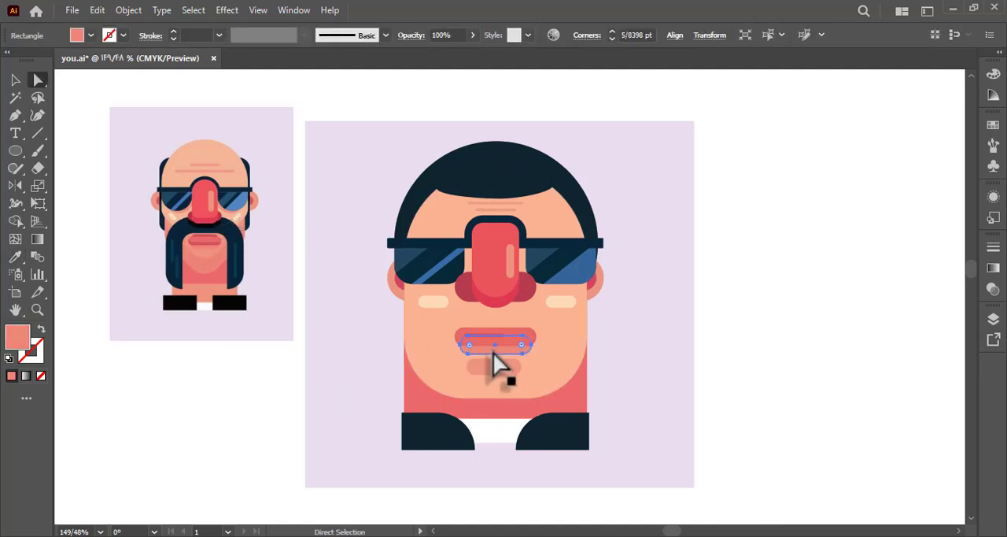
pyautogui.click(691, 403)
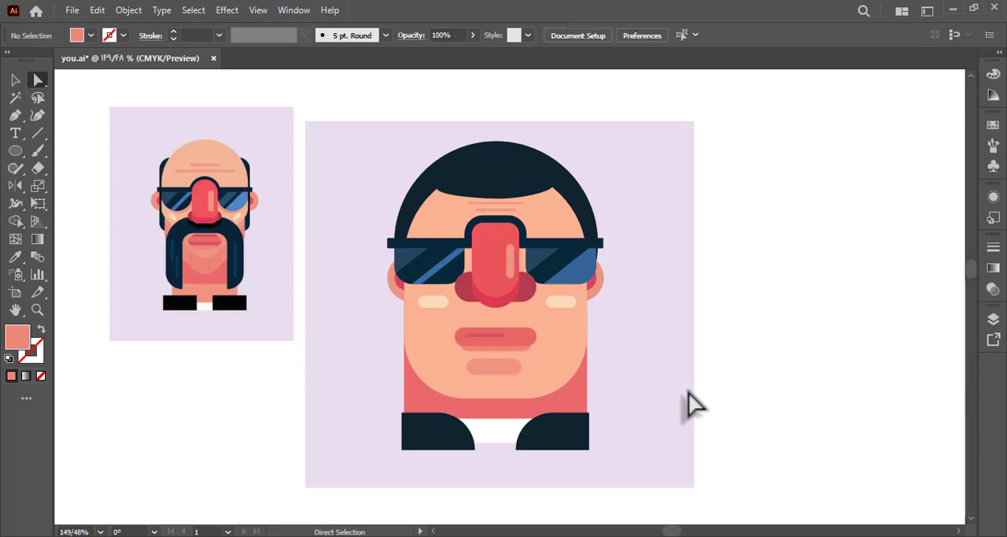
# Set the lower lip copy's opacity to 90%.
pyautogui.click(505, 333)
pyautogui.click(993, 289)
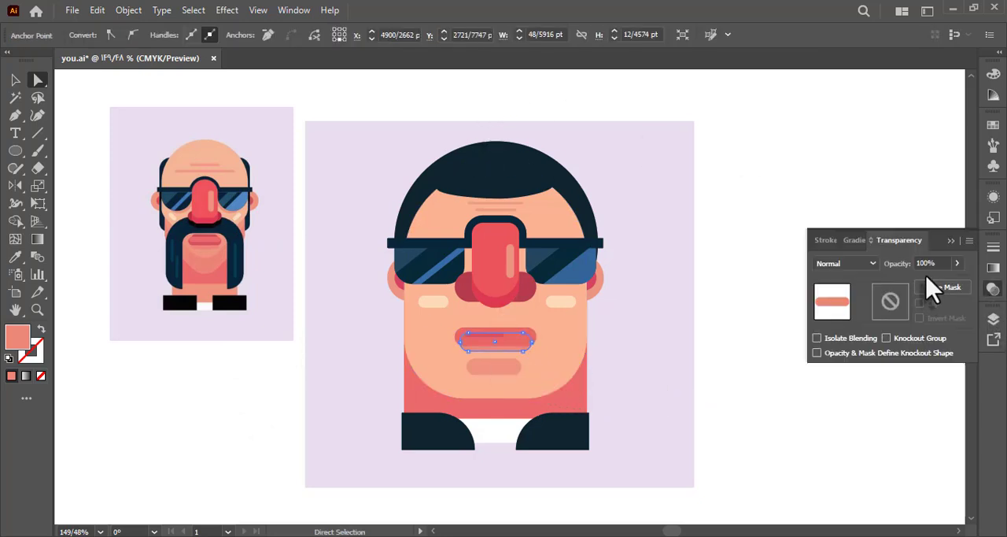
pyautogui.write('90')
pyautogui.click(748, 400)
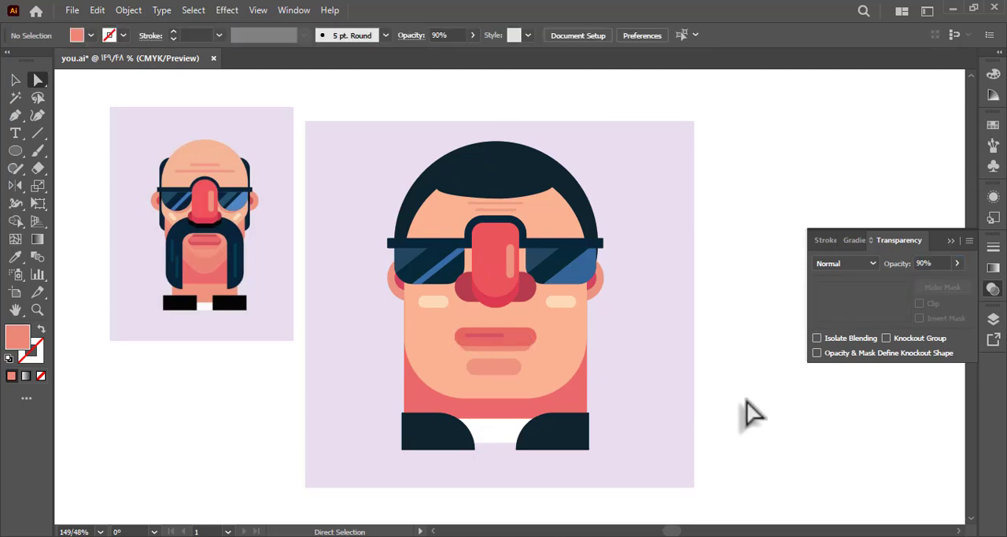
pyautogui.click(950, 240)
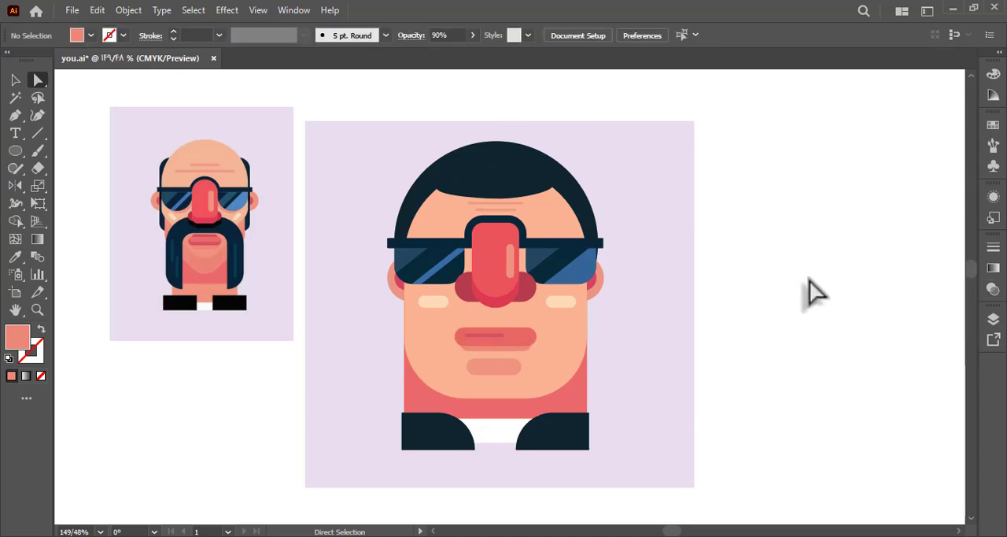
pyautogui.click(15, 79)
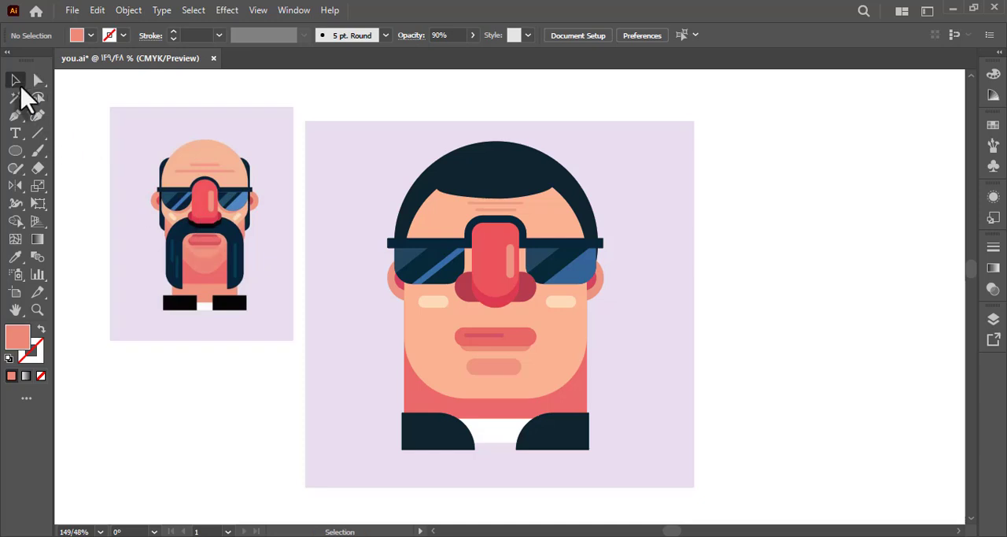
# Duplicate the left lens's dark shape in place inside its group, send the copy to the back, and nudge it down slightly.
pyautogui.doubleClick(424, 285)
pyautogui.doubleClick(418, 273)
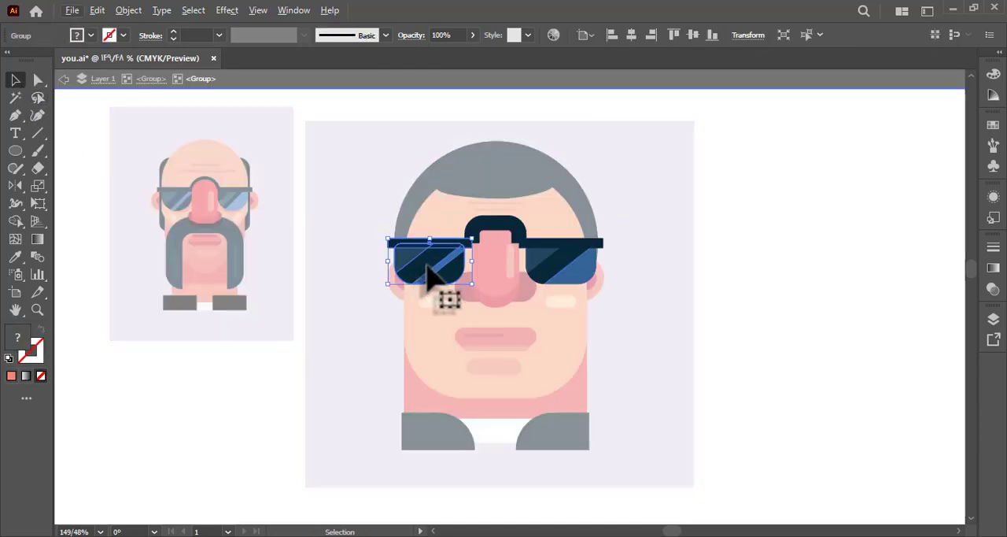
pyautogui.doubleClick(426, 268)
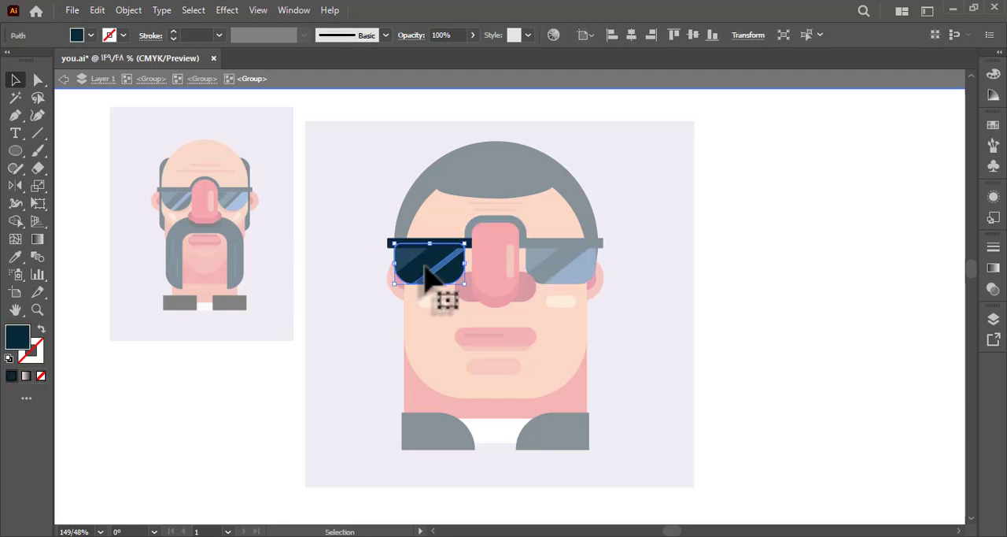
pyautogui.rightClick(429, 272)
pyautogui.moveTo(550, 477)
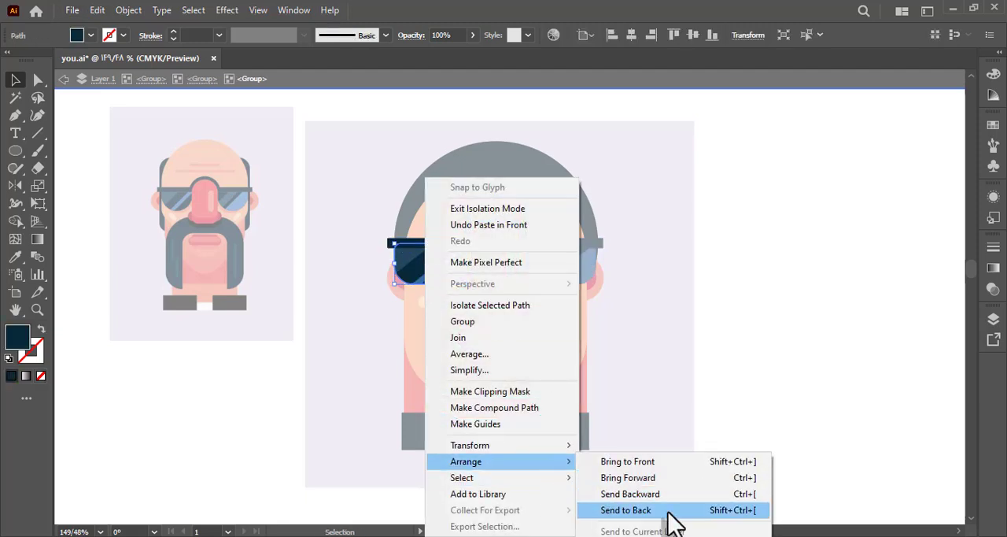
pyautogui.click(665, 512)
pyautogui.press('Down')
pyautogui.doubleClick(650, 363)
# Fill the lens copy peeking out below the left lens with salmon sampled from the reference's face beside the moustache.
pyautogui.press('a')
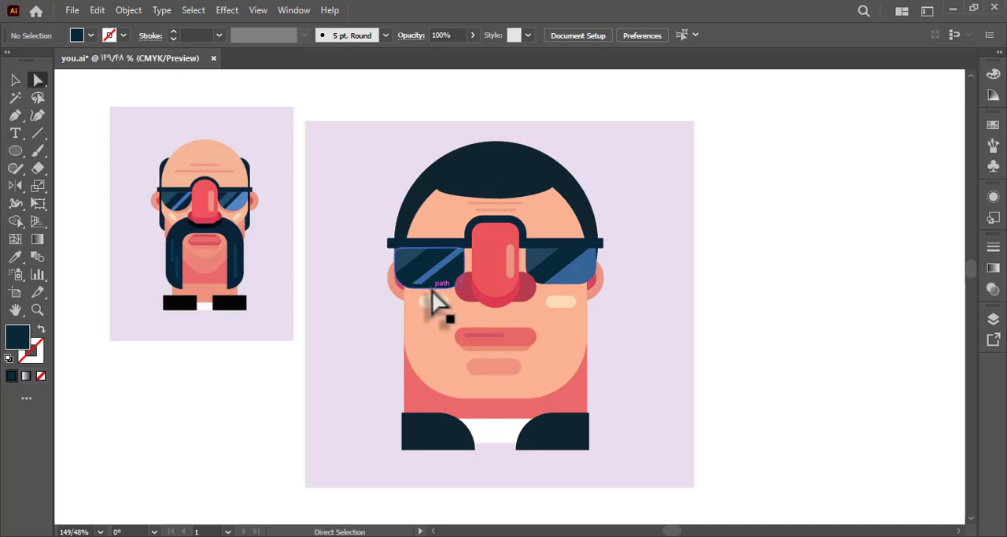
pyautogui.click(432, 289)
pyautogui.press('i')
pyautogui.click(186, 210)
pyautogui.press('a')
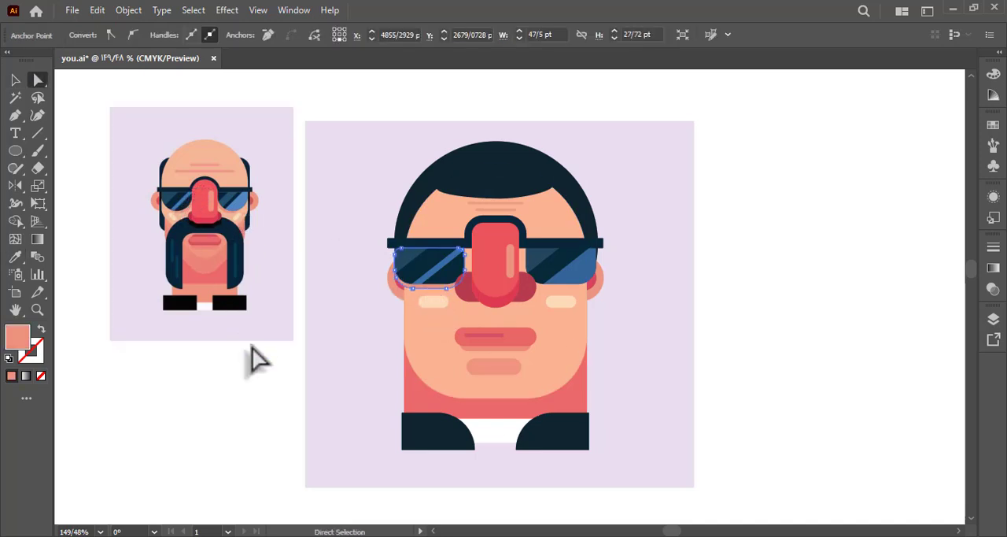
pyautogui.click(253, 353)
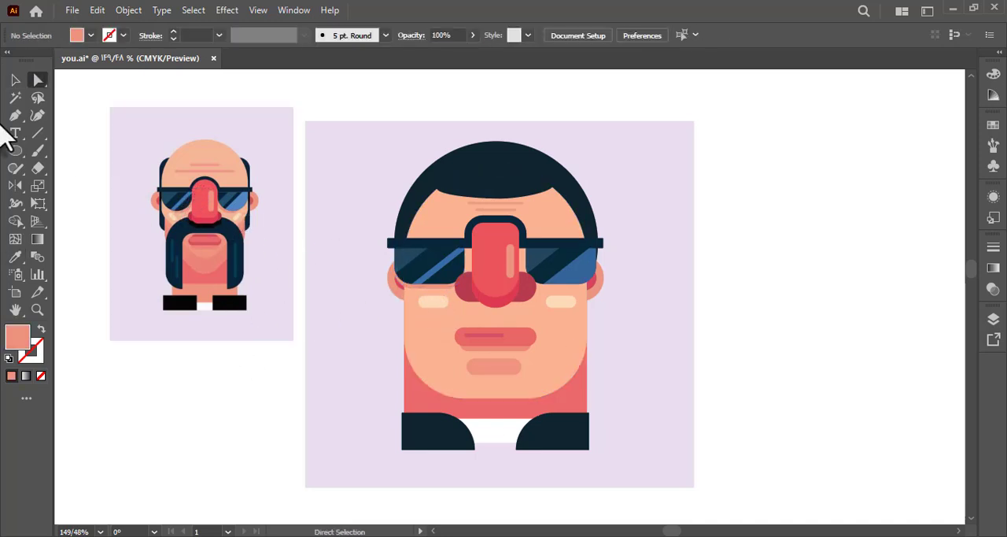
# Isolate the salmon shadow behind the left lens and nudge it slightly to the right.
pyautogui.click(15, 80)
pyautogui.doubleClick(439, 308)
pyautogui.click(421, 291)
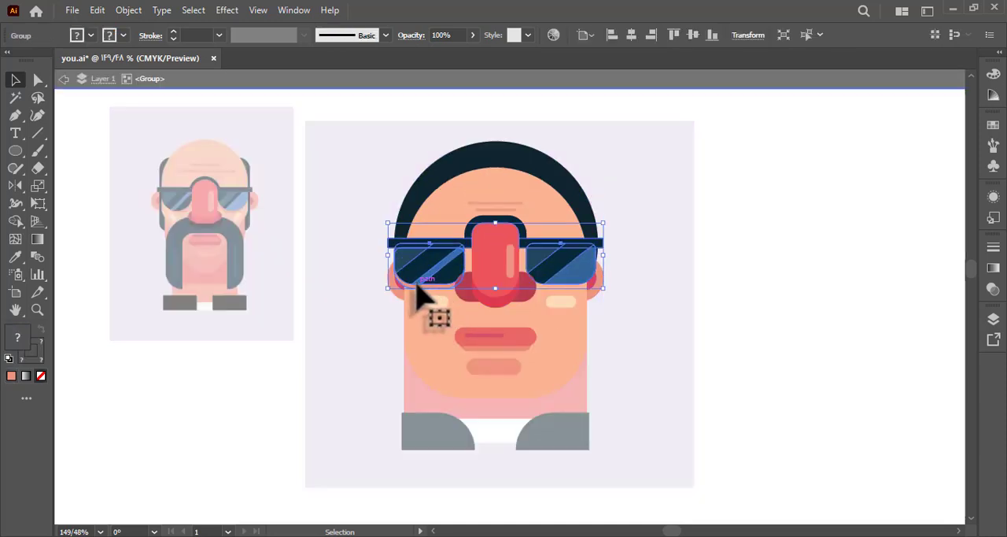
pyautogui.doubleClick(420, 291)
pyautogui.click(417, 288)
pyautogui.doubleClick(418, 287)
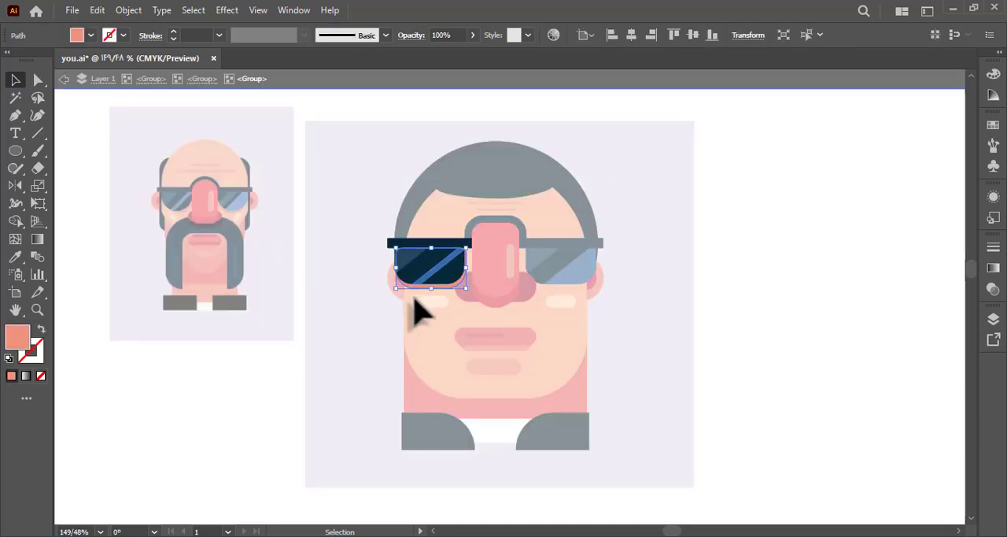
pyautogui.doubleClick(306, 293)
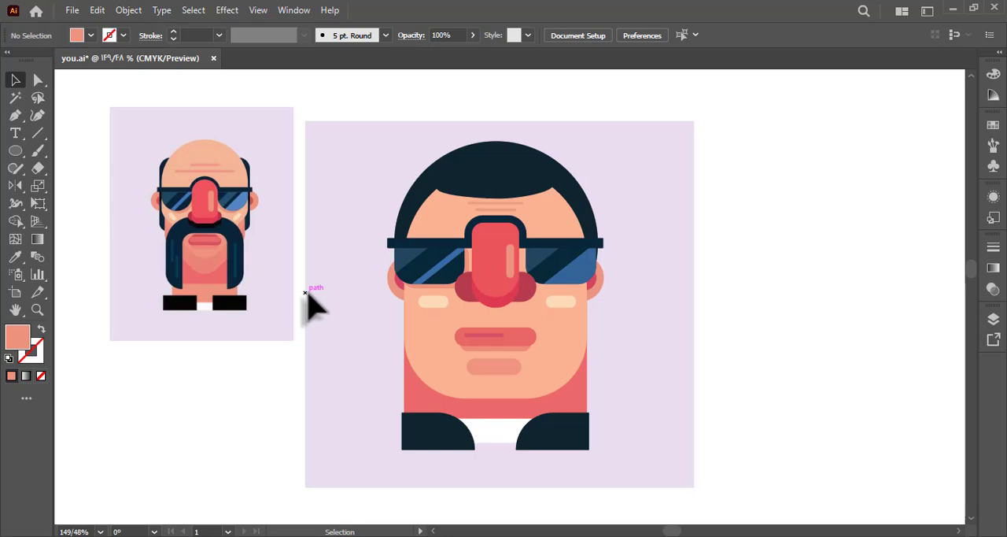
pyautogui.click(427, 296)
pyautogui.doubleClick(417, 293)
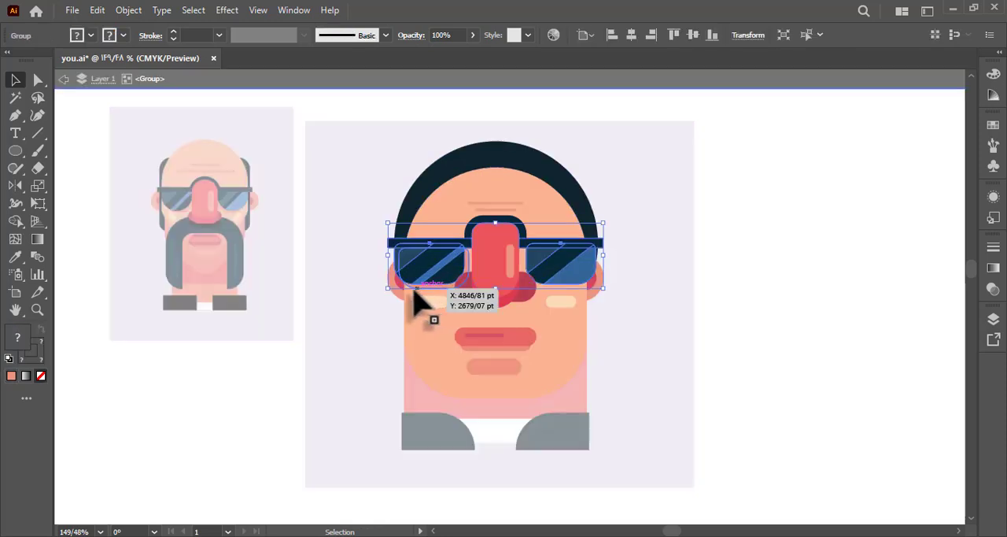
pyautogui.doubleClick(417, 289)
pyautogui.doubleClick(417, 293)
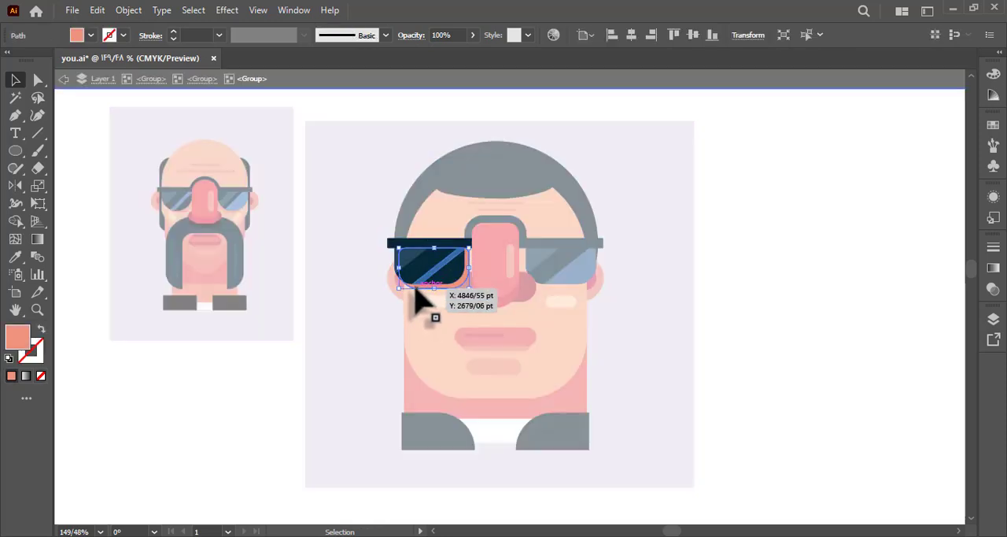
# Duplicate the salmon lens shadow at the right lens, paste it into the glasses group, and send it behind the lens.
pyautogui.moveTo(415, 291); pyautogui.dragTo(541, 293)
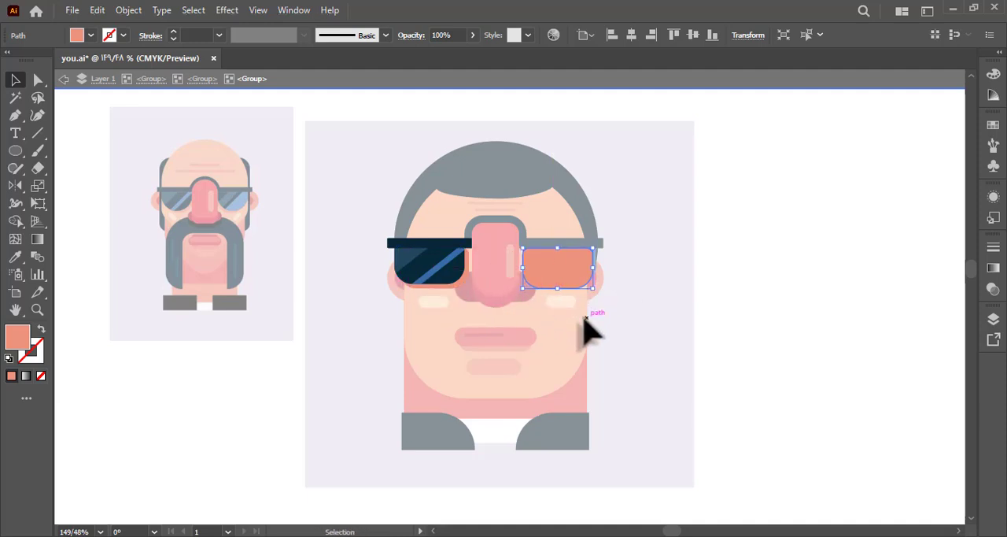
pyautogui.hotkey('ctrl', 'x')
pyautogui.doubleClick(543, 273)
pyautogui.doubleClick(558, 261)
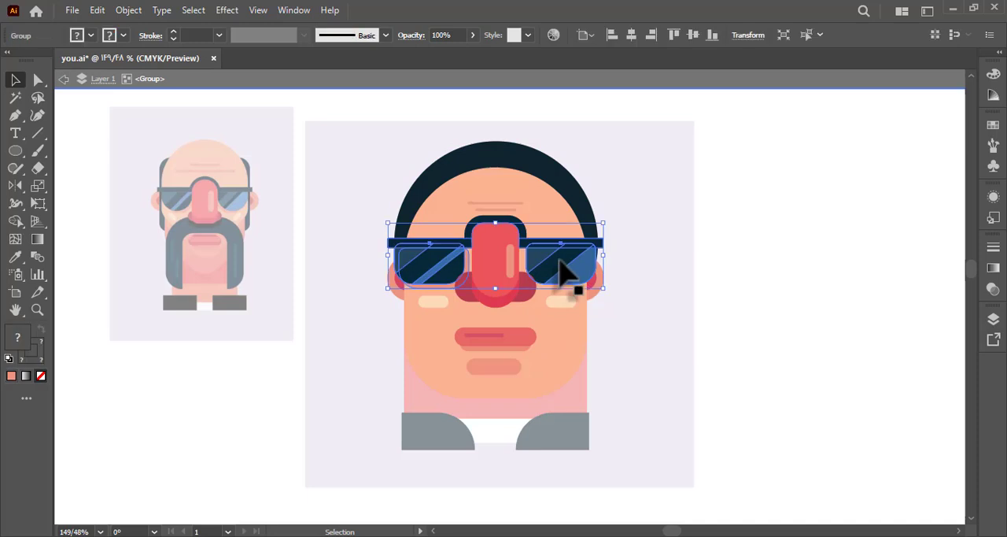
pyautogui.doubleClick(561, 271)
pyautogui.hotkey('ctrl', 'f')
pyautogui.rightClick(546, 277)
pyautogui.moveTo(669, 462)
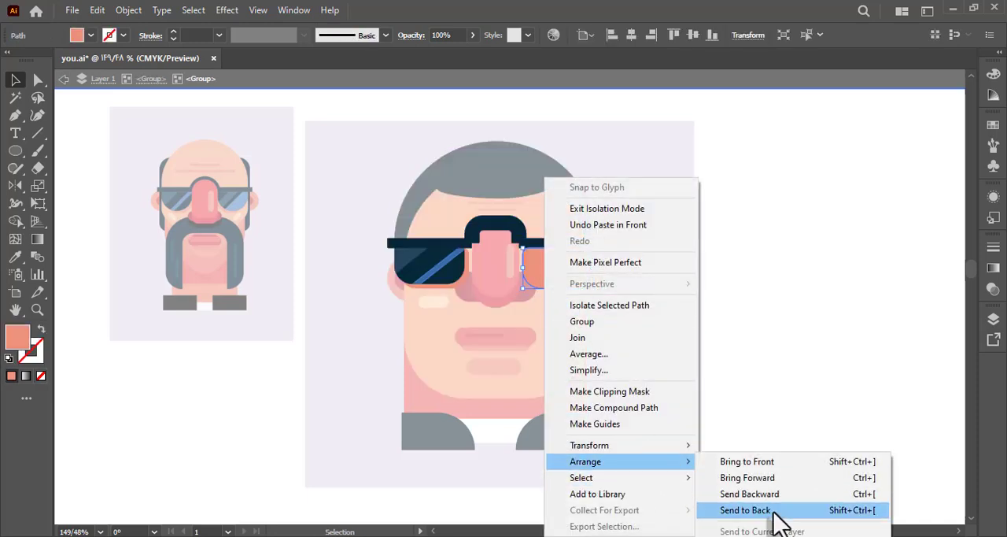
pyautogui.click(745, 510)
pyautogui.doubleClick(728, 435)
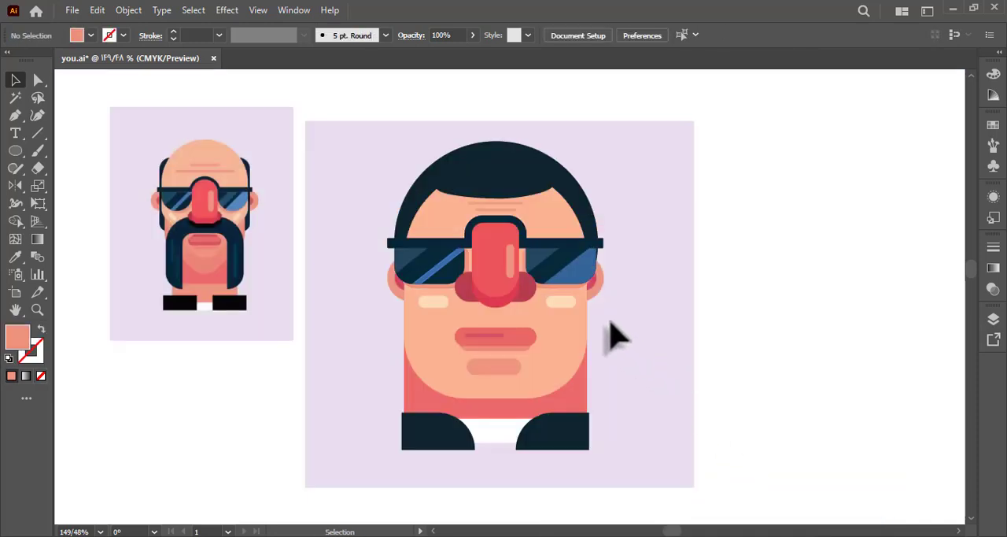
pyautogui.doubleClick(539, 291)
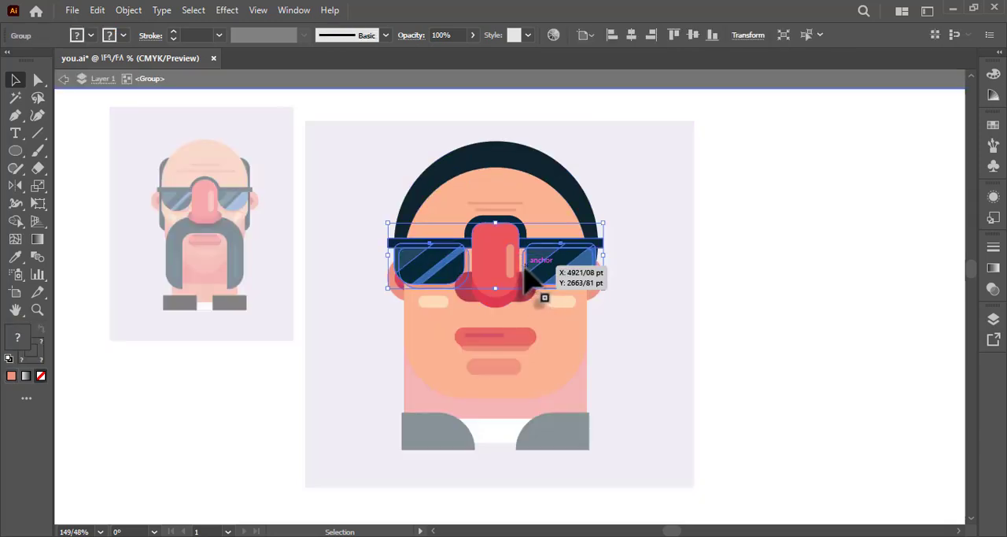
pyautogui.doubleClick(524, 266)
pyautogui.click(524, 266)
pyautogui.click(523, 271)
pyautogui.doubleClick(655, 340)
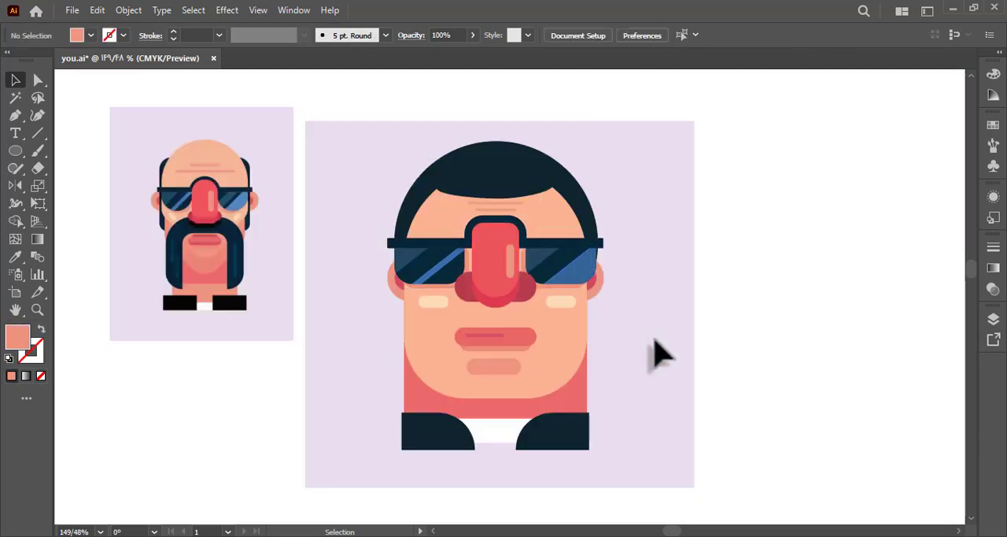
# Isolate the nose group and duplicate all its shapes straight down over the chin.
pyautogui.click(499, 326)
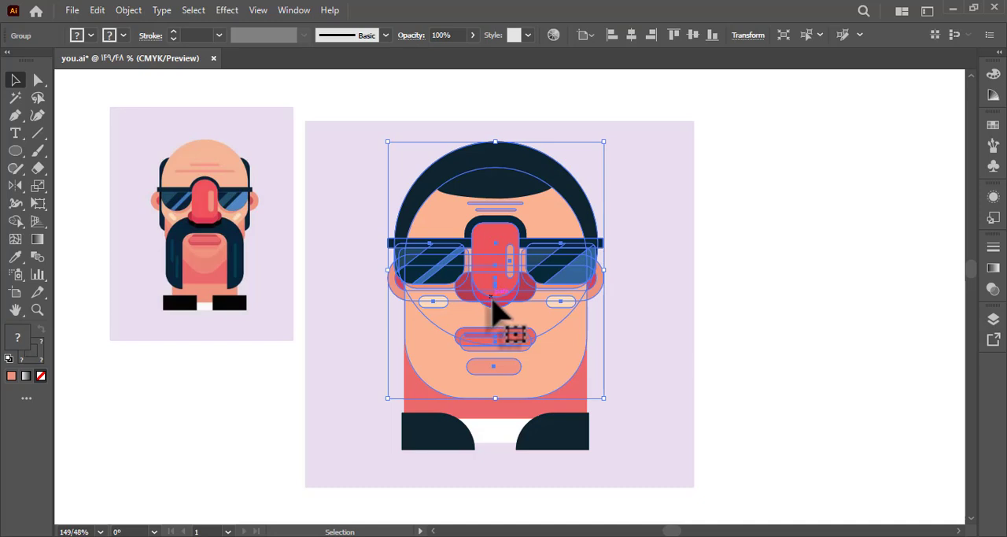
pyautogui.doubleClick(498, 327)
pyautogui.click(486, 292)
pyautogui.keyDown('alt'); pyautogui.moveTo(492, 286); pyautogui.dragTo(589, 289); pyautogui.keyUp('alt')
pyautogui.hotkey('ctrl', 'z')
pyautogui.moveTo(490, 303); pyautogui.dragTo(497, 368)
pyautogui.doubleClick(488, 242)
pyautogui.hotkey('ctrl', 'a')
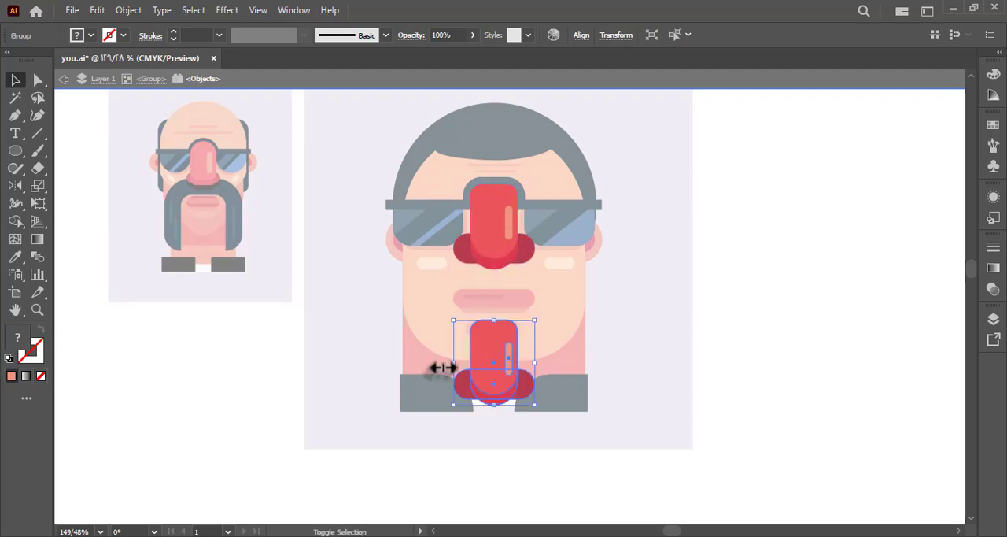
# Merge the duplicated nose shapes into one silhouette with Shape Builder and place it over the original, slightly lower.
pyautogui.click(15, 221)
pyautogui.moveTo(487, 409)
pyautogui.mouseDown()
pyautogui.moveTo(507, 355)
pyautogui.moveTo(514, 374)
pyautogui.moveTo(493, 270)
pyautogui.mouseUp()
pyautogui.click(15, 79)
# Send the merged nose silhouette behind the nose and fill it with the salmon shadow colour.
pyautogui.rightClick(493, 270)
pyautogui.moveTo(567, 454)
pyautogui.click(692, 502)
pyautogui.press('i')
pyautogui.click(14, 79)
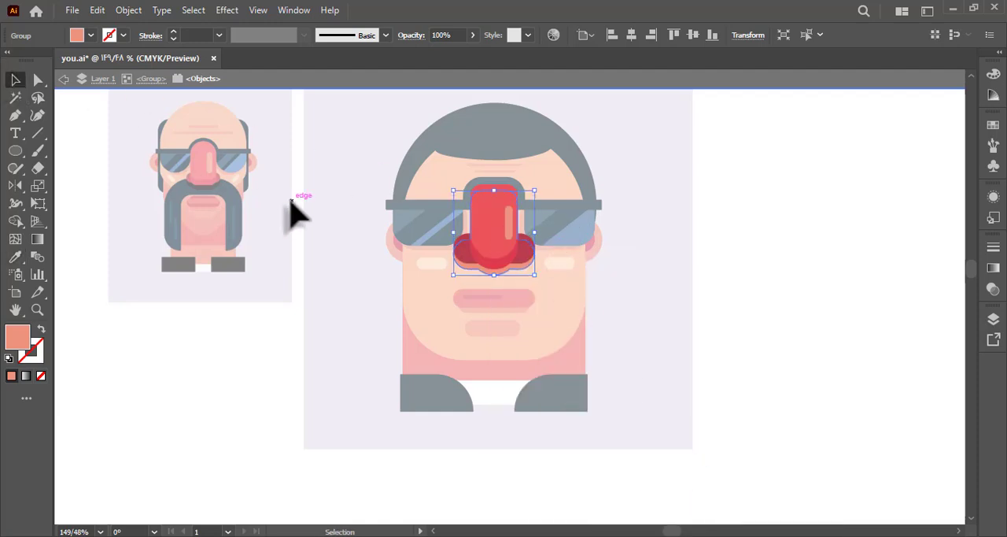
pyautogui.click(643, 240)
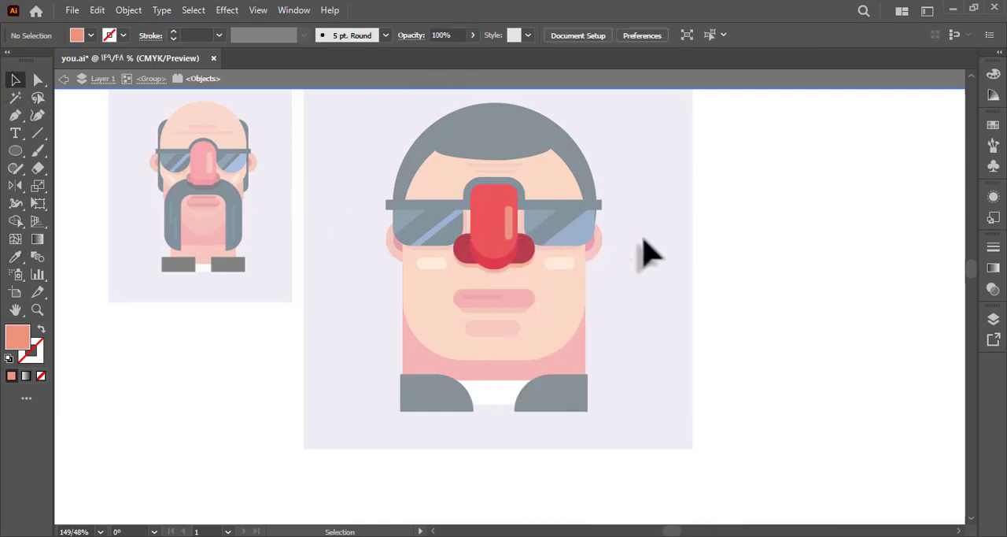
pyautogui.doubleClick(643, 240)
# Save the document.
pyautogui.moveTo(644, 240); pyautogui.dragTo(639, 258)
pyautogui.hotkey('ctrl', 's')
pyautogui.moveTo(720, 247); pyautogui.dragTo(729, 268)
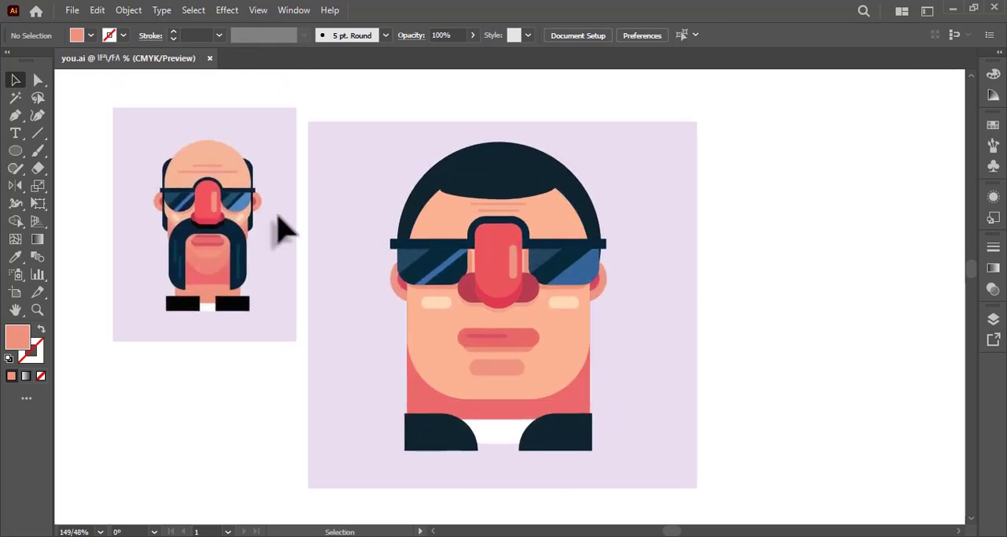
# Draw a small upright rectangle on the left side of the forehead and fill it with the cheek highlight's cream colour.
pyautogui.press('m')
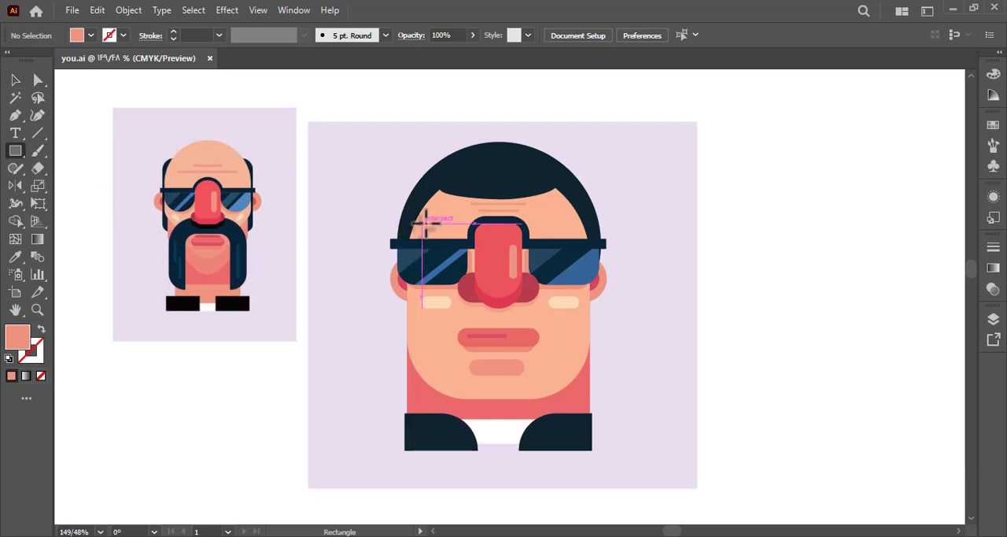
pyautogui.moveTo(425, 211); pyautogui.dragTo(430, 220)
pyautogui.press('a')
pyautogui.press('i')
pyautogui.click(441, 306)
pyautogui.press('a')
pyautogui.click(302, 285)
# Fully round the forehead highlight's corners and set its opacity to 50%.
pyautogui.click(429, 219)
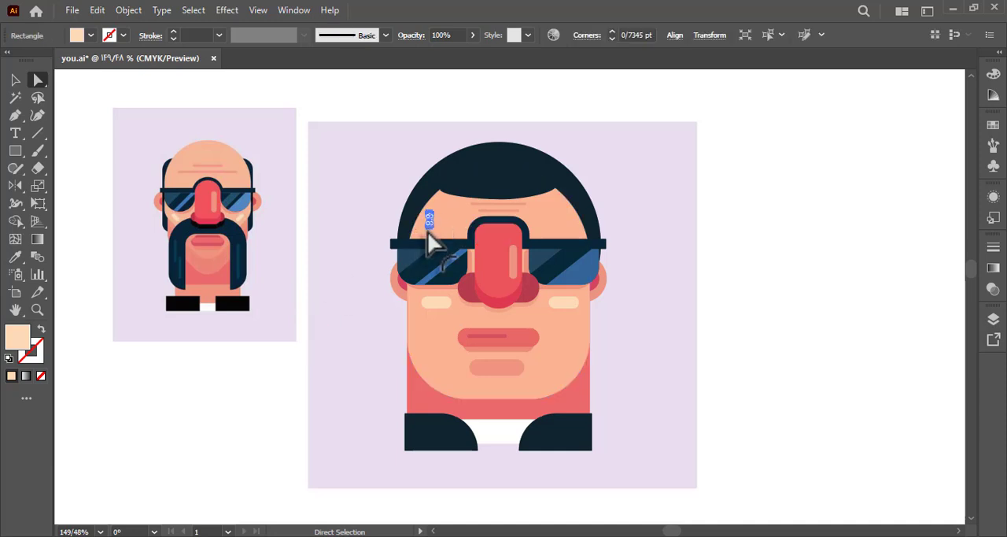
pyautogui.click(303, 142)
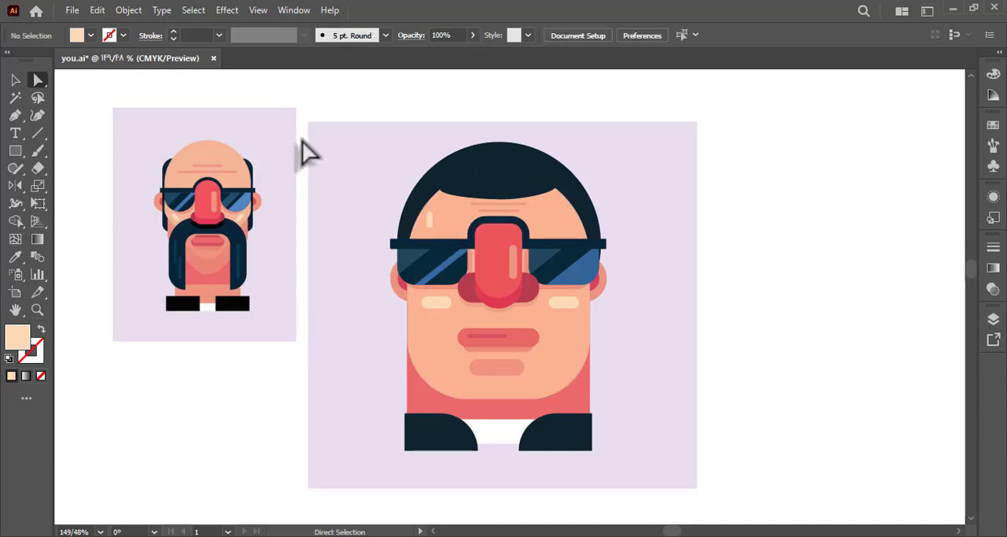
pyautogui.click(429, 214)
pyautogui.click(993, 289)
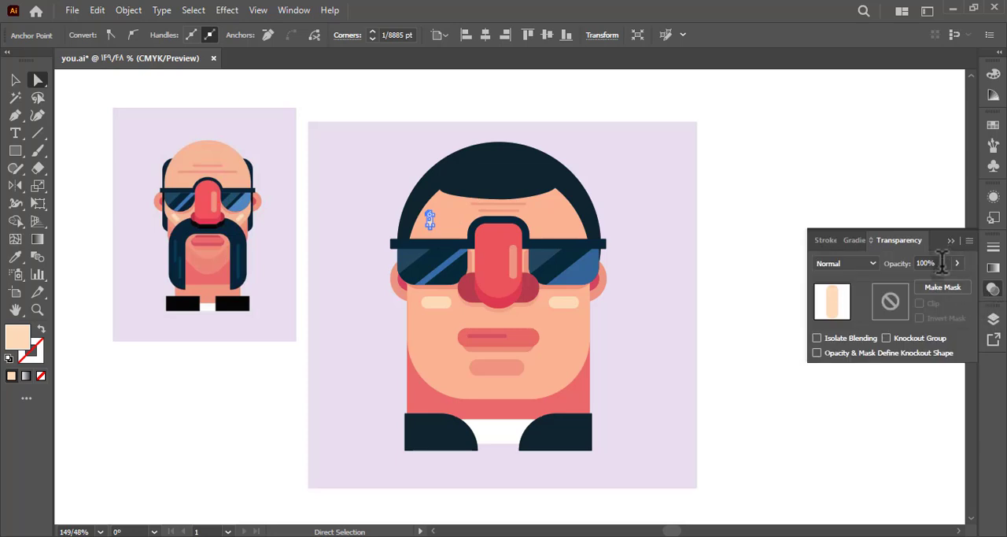
pyautogui.write('50')
pyautogui.click(816, 262)
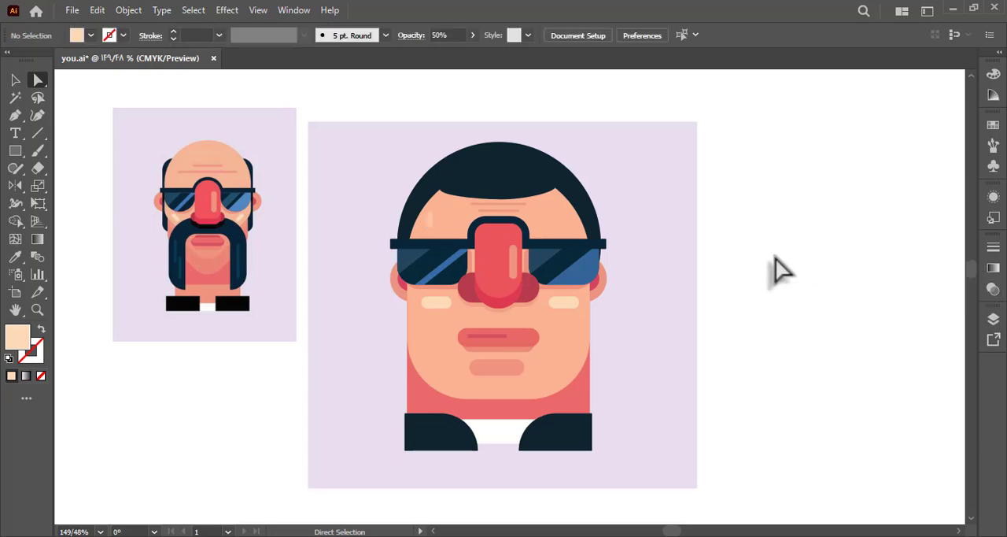
# Add a shorter copy of the forehead highlight just below and left of the original, and save the document.
pyautogui.press('v')
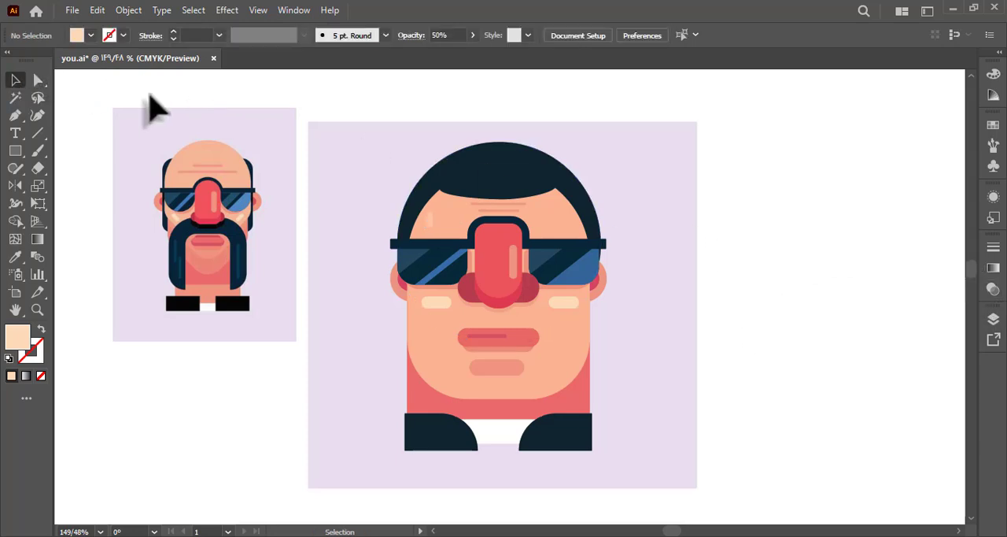
pyautogui.moveTo(429, 219)
pyautogui.mouseDown()
pyautogui.moveTo(444, 218)
pyautogui.moveTo(436, 224)
pyautogui.mouseUp()
pyautogui.click(358, 77)
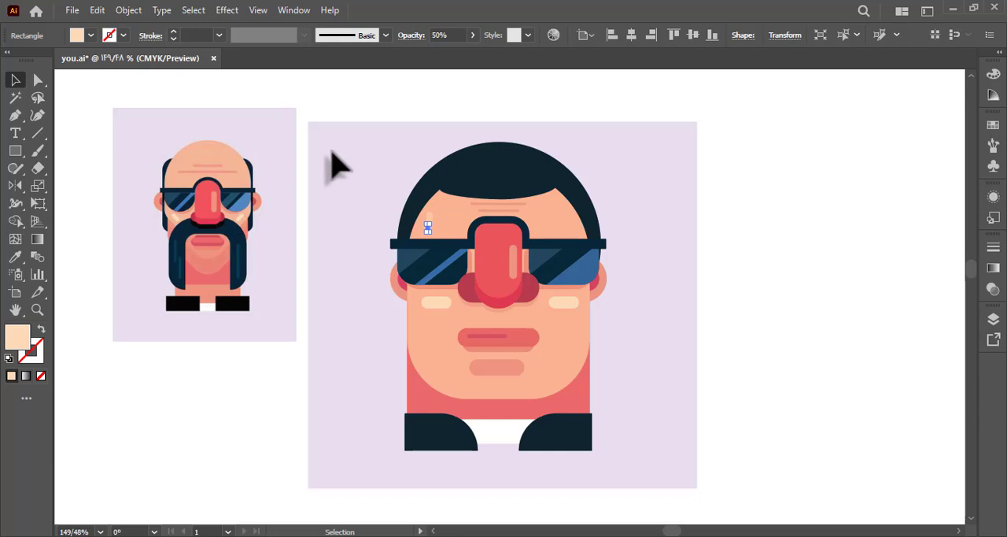
pyautogui.press('Left')
pyautogui.press('Left')
pyautogui.press('Left')
pyautogui.click(319, 94)
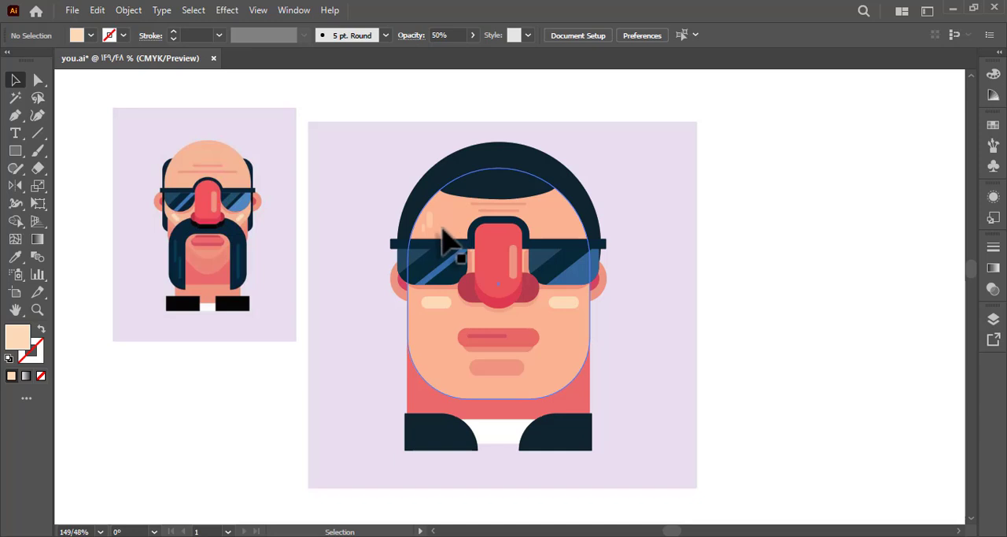
pyautogui.doubleClick(470, 299)
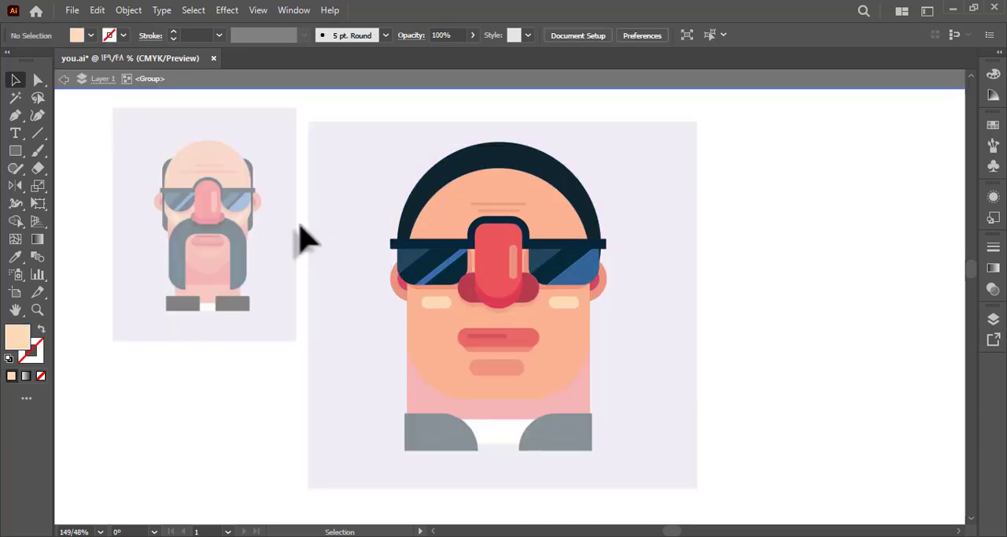
pyautogui.doubleClick(307, 240)
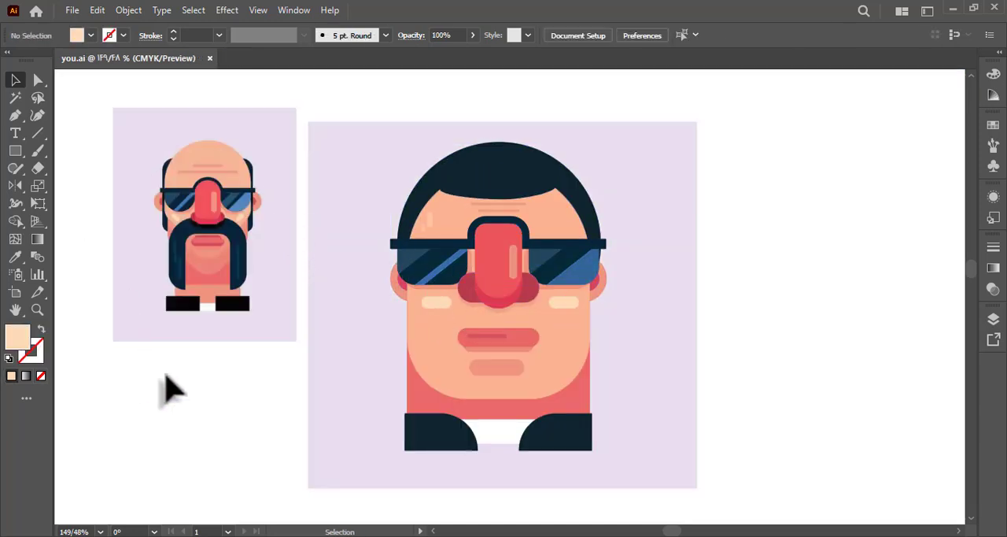
# Add the text "WHANTED" below the reference artwork and set its font to Luckiest Guy Regular.
pyautogui.click(15, 133)
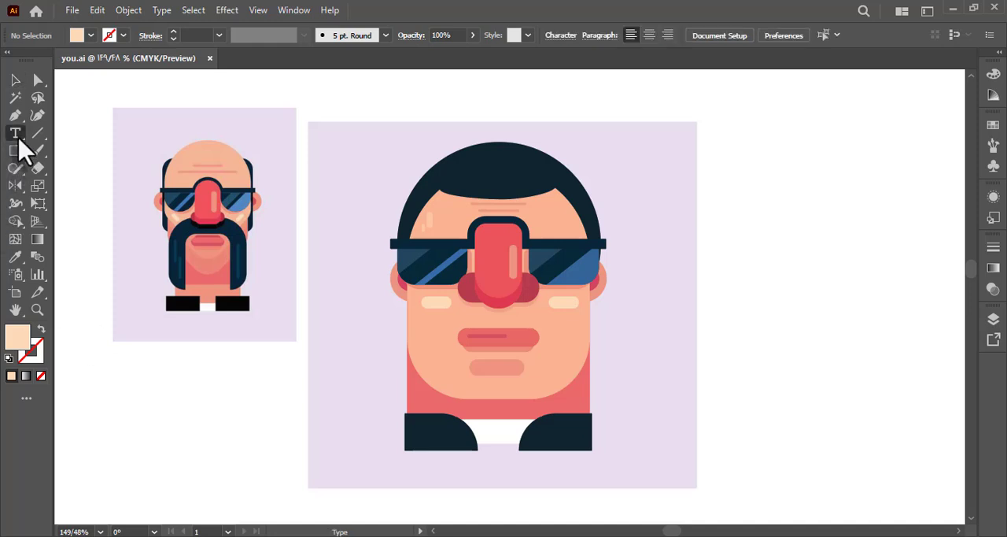
pyautogui.click(156, 425)
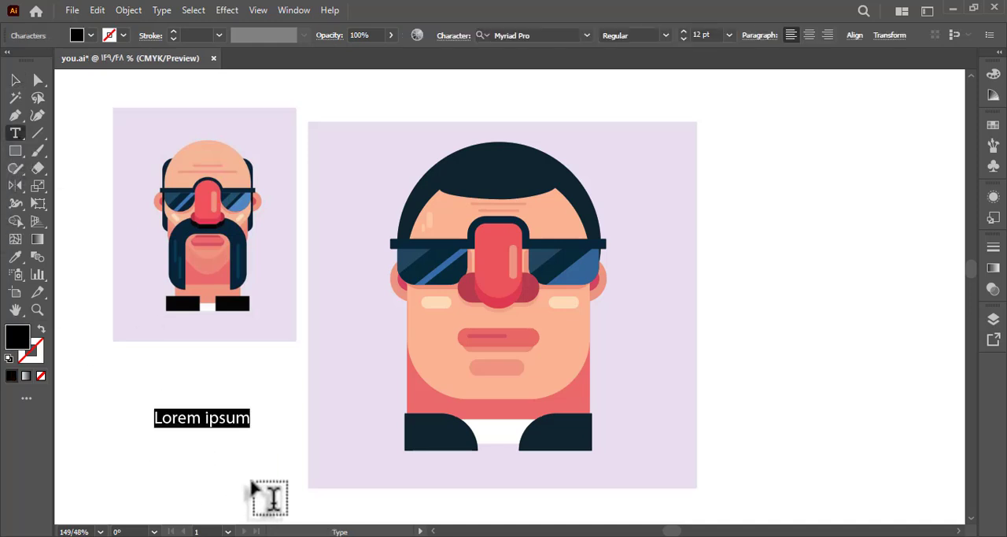
pyautogui.write('WHANT')
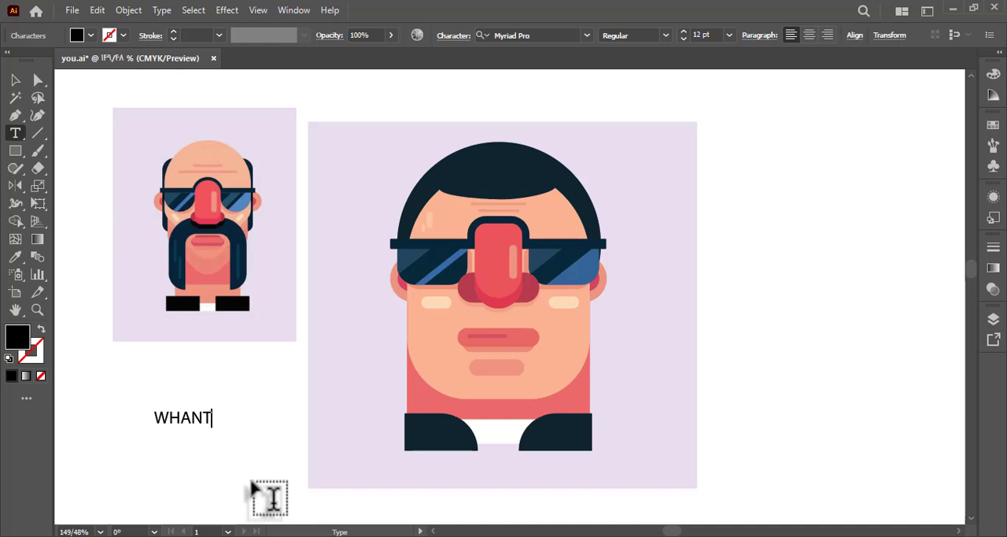
pyautogui.click(15, 79)
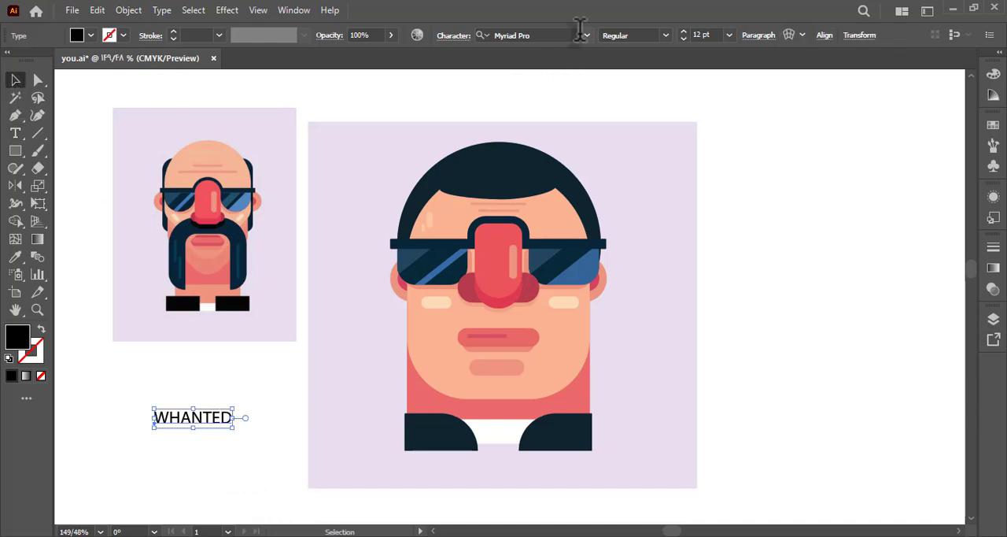
pyautogui.click(587, 35)
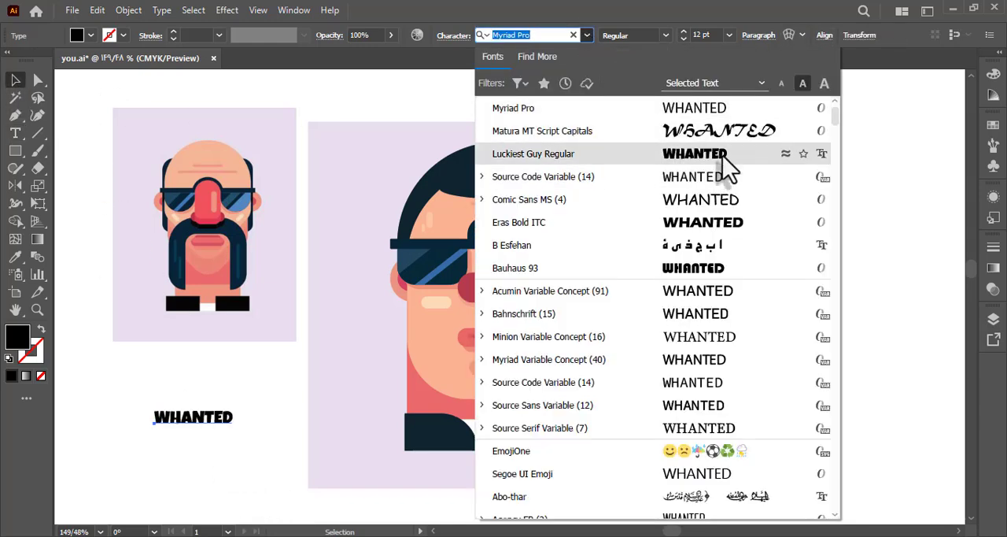
pyautogui.click(722, 154)
# Enlarge the "WHANTED" text slightly, place it in the upper-left corner of the character's background, and match its fill to the dark navy hair.
pyautogui.moveTo(234, 429); pyautogui.dragTo(402, 145)
pyautogui.press('i')
pyautogui.click(483, 186)
pyautogui.press('a')
pyautogui.click(16, 80)
# Expand the "WHANTED" text into outlines and deselect it.
pyautogui.click(128, 11)
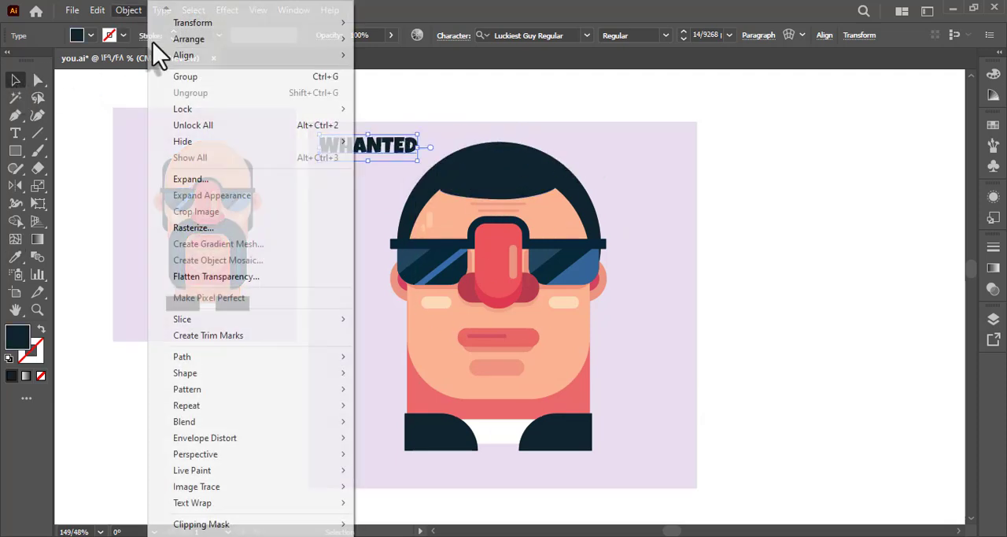
pyautogui.click(209, 177)
pyautogui.click(450, 360)
pyautogui.click(243, 370)
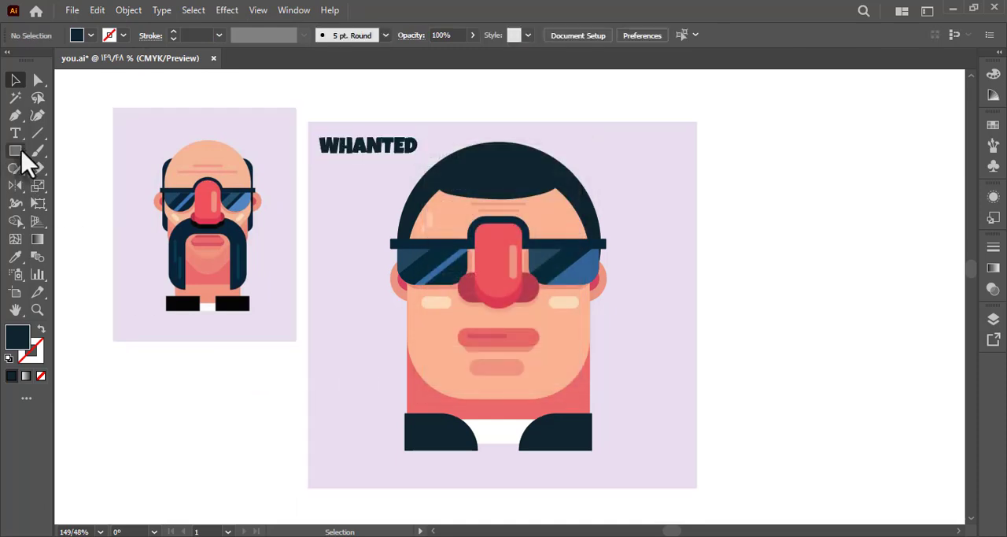
# Add the text "ART 161" below the reference artwork and give it the dark navy fill of the "WHANTED" lettering.
pyautogui.click(15, 133)
pyautogui.click(193, 421)
pyautogui.write('ART 161')
pyautogui.click(16, 79)
pyautogui.press('i')
pyautogui.click(330, 160)
pyautogui.click(16, 79)
# Expand the "ART 161" text into outlines.
pyautogui.click(129, 9)
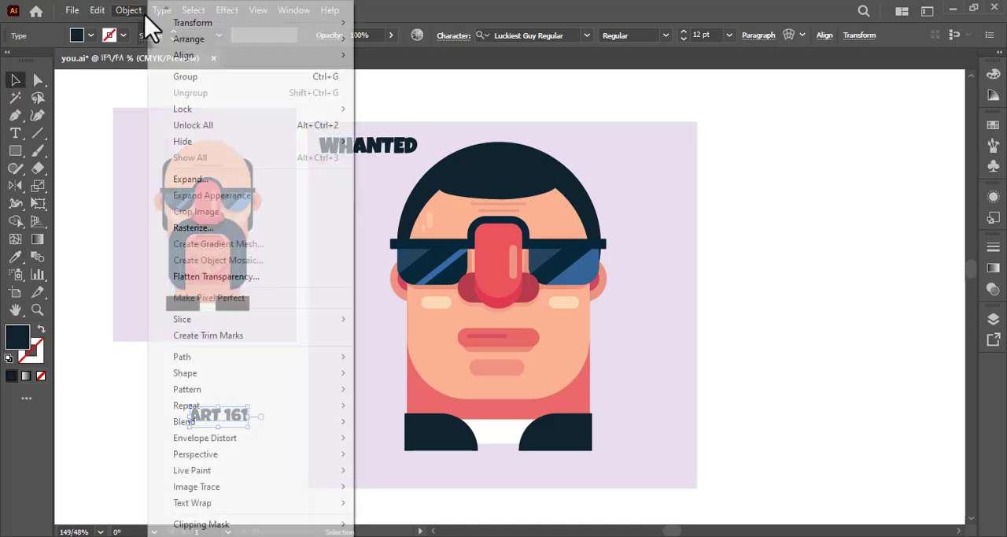
pyautogui.click(212, 179)
pyautogui.click(469, 359)
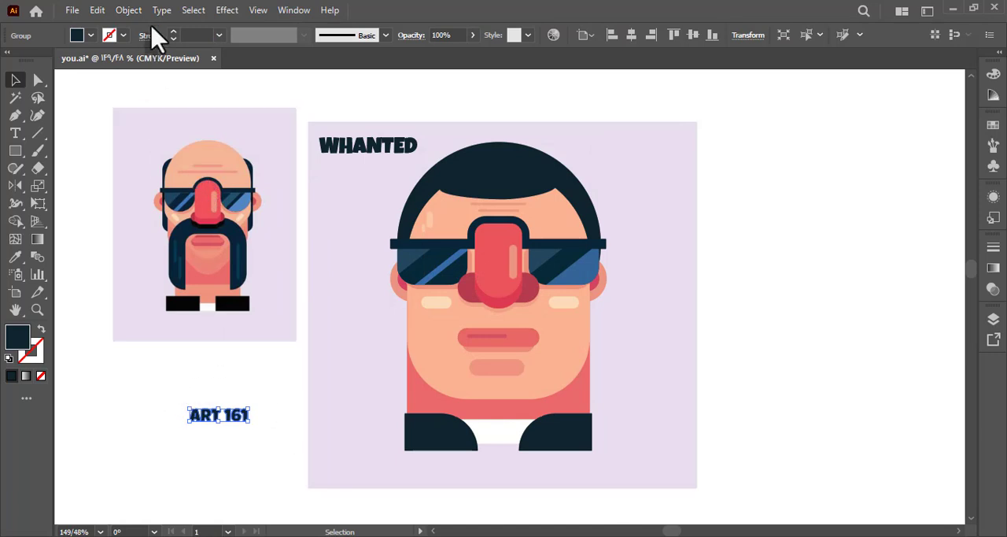
# Warp the "ART 161" lettering into a horizontal Arc with 50% bend and place it, rotated clockwise, in the background's upper-right corner.
pyautogui.click(129, 9)
pyautogui.moveTo(292, 441)
pyautogui.click(407, 439)
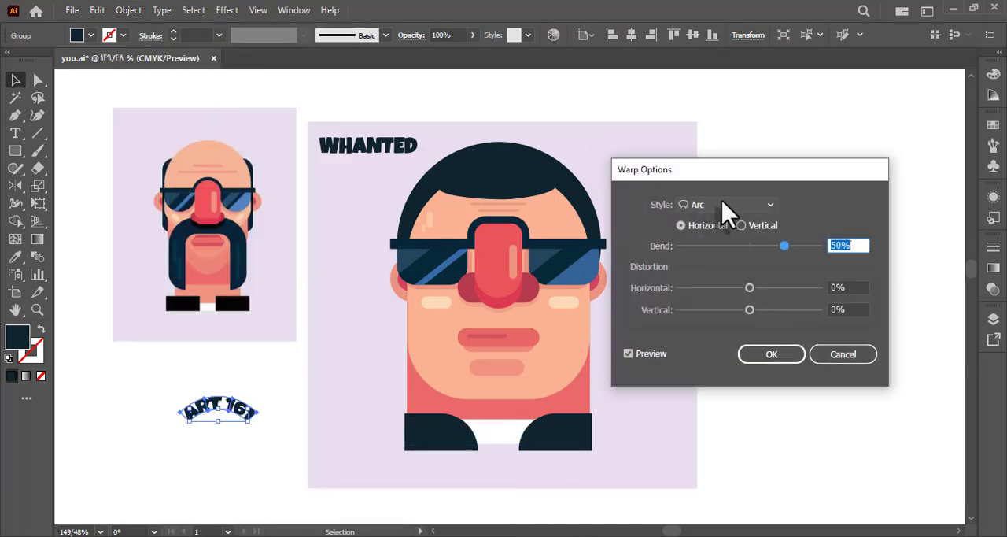
pyautogui.click(775, 355)
pyautogui.moveTo(264, 431); pyautogui.dragTo(677, 171)
pyautogui.click(747, 175)
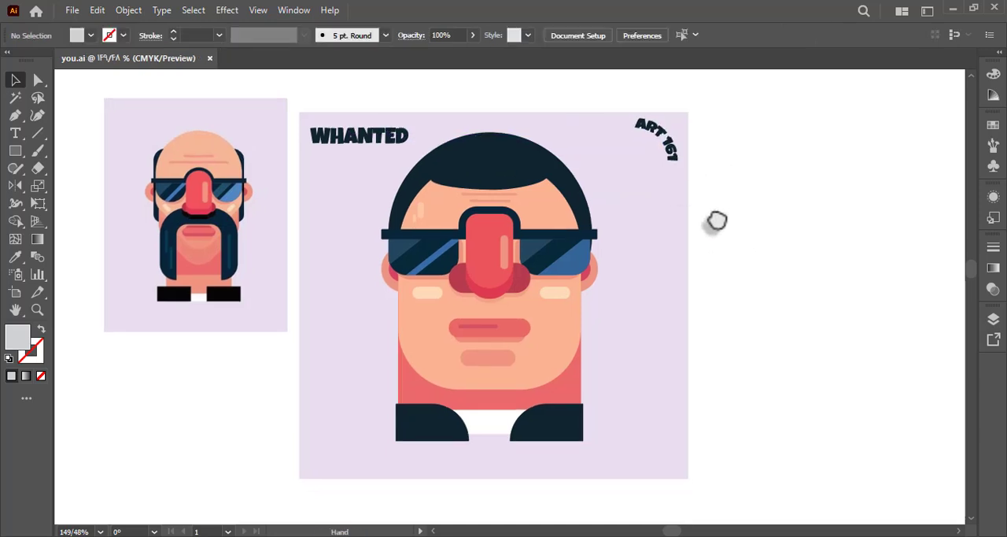
# Save the document and delete the reference artwork beside the character.
pyautogui.click(196, 269)
pyautogui.press('Delete')
pyautogui.hotkey('ctrl', 's')
pyautogui.moveTo(250, 244); pyautogui.dragTo(175, 231)
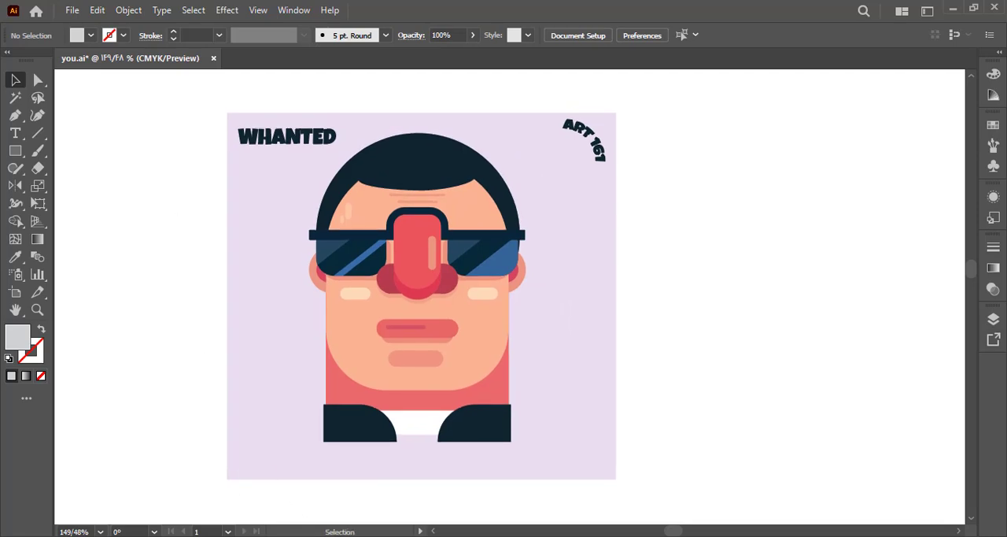